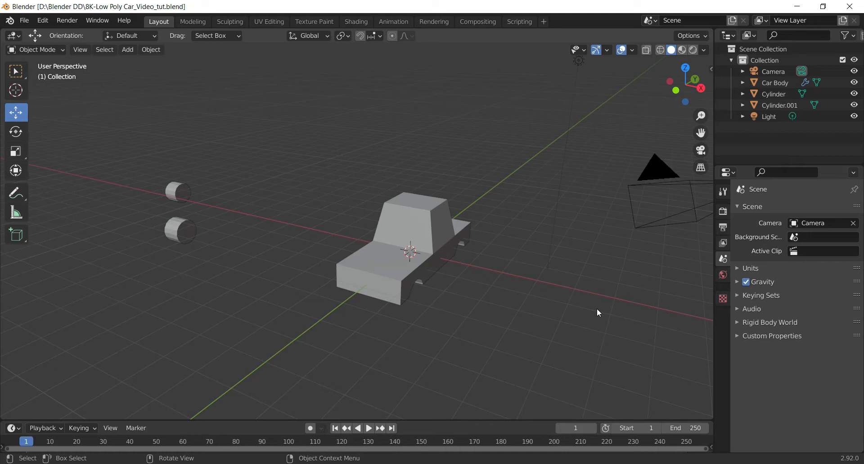
- Inspect the car body and its wheel arches from several angles, including the right side view
mouse_move(694, 66)
left_mouse_down()
mouse_move(658, 67)
mouse_move(639, 95)
mouse_move(645, 149)
mouse_move(709, 123)
mouse_move(705, 77)
left_mouse_up()
scroll(612, 278, "up", 3)
left_click_drag(701, 136, 747, 122)
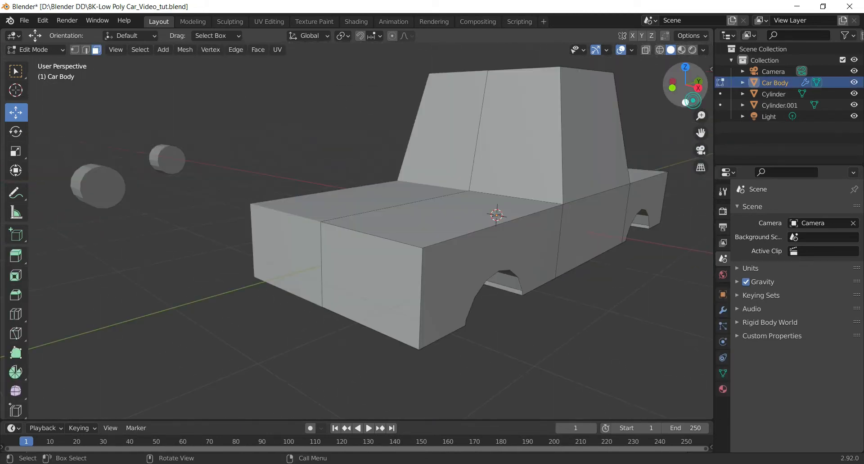
left_click_drag(686, 86, 862, 114)
scroll(592, 177, "up", 3)
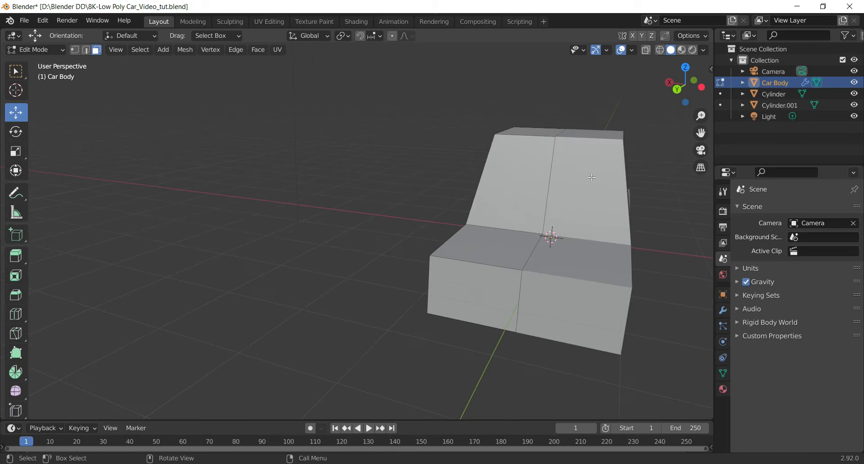
left_click_drag(685, 83, 644, 92)
left_click_drag(702, 134, 862, 155)
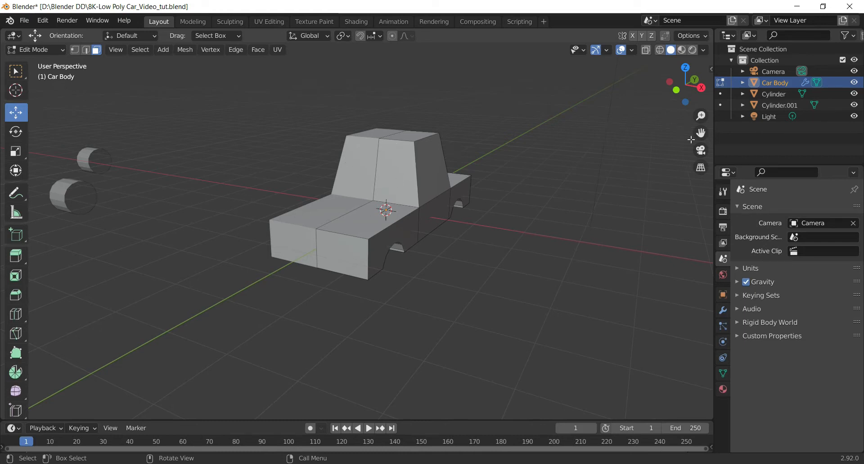
left_click_drag(701, 133, 760, 140)
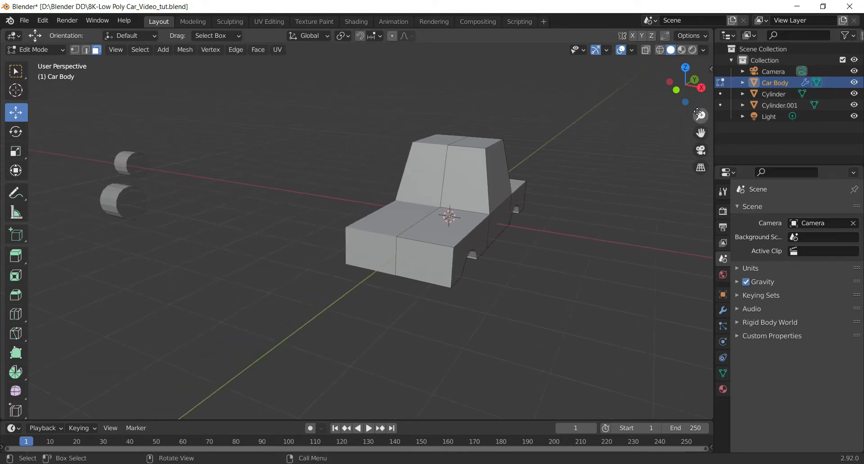
left_click_drag(698, 101, 657, 101)
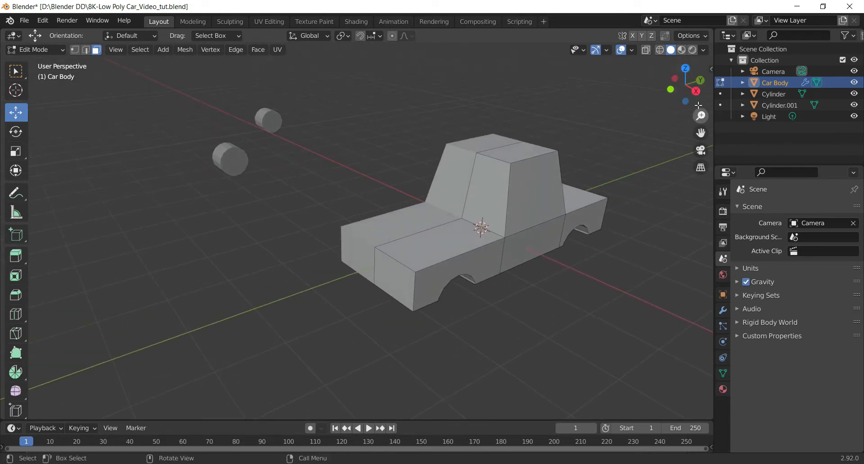
left_click(697, 91)
left_click_drag(700, 131, 620, 98)
scroll(362, 243, "up", 3)
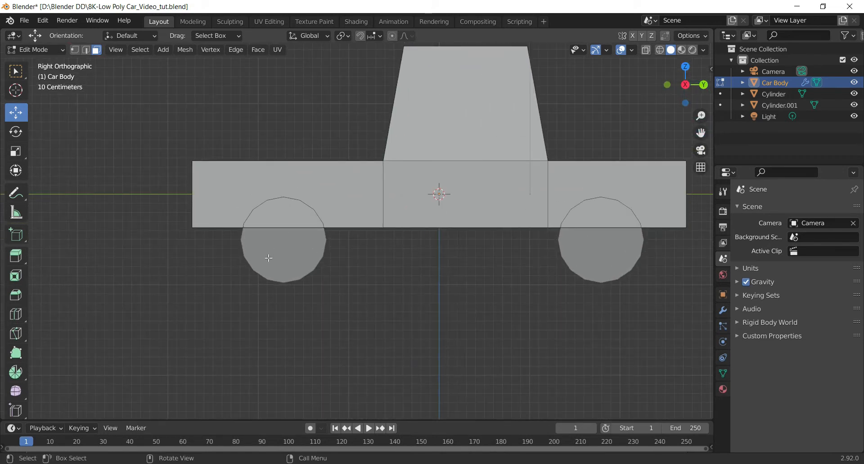
- Return to Object Mode and select the cylinder that lines up with the front wheel arch
key("Tab")
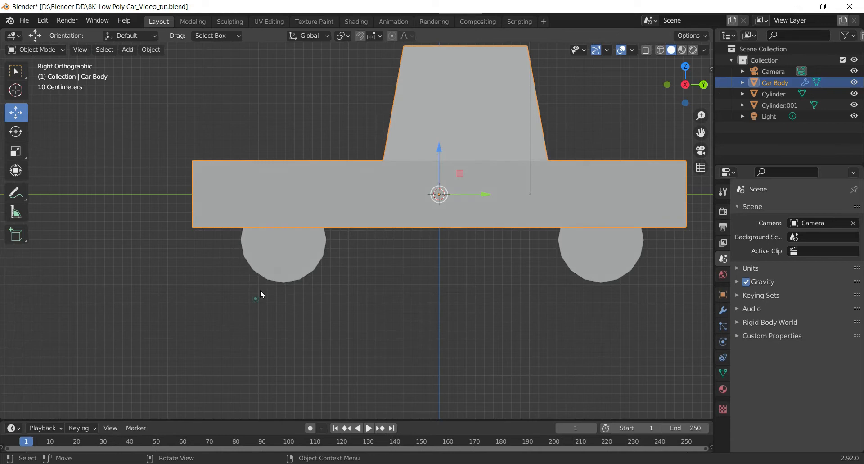
left_click(275, 273)
left_click_drag(692, 98, 629, 57)
scroll(692, 95, "down", 2)
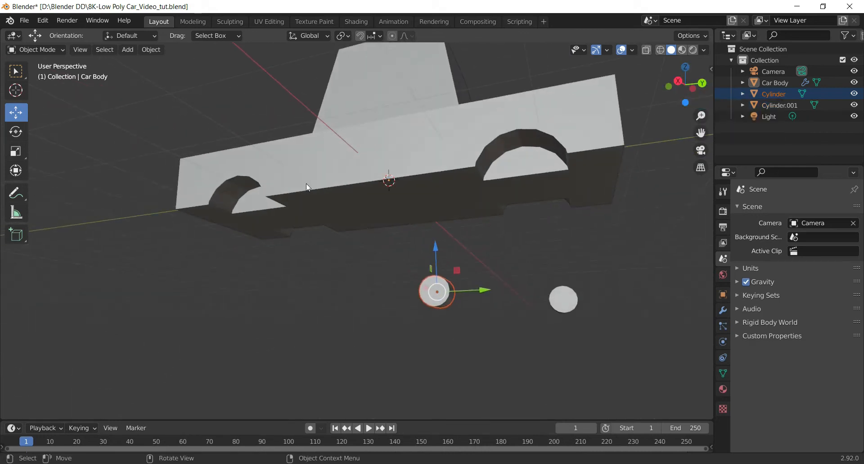
left_click(679, 82)
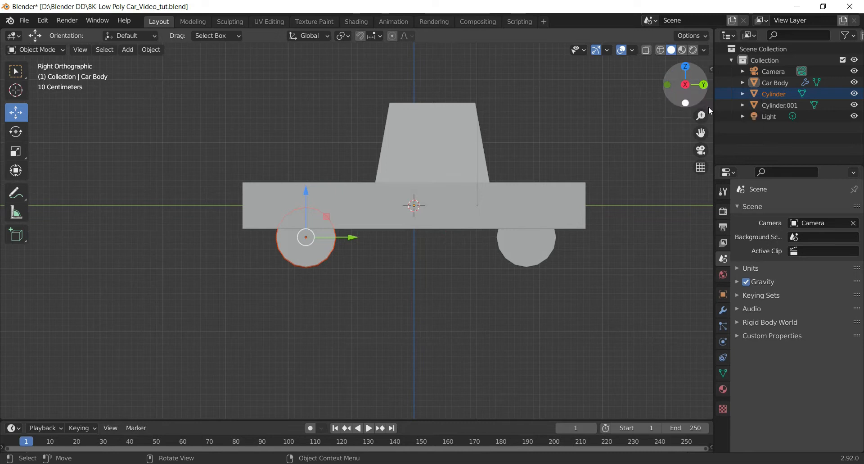
left_click_drag(695, 96, 662, 83)
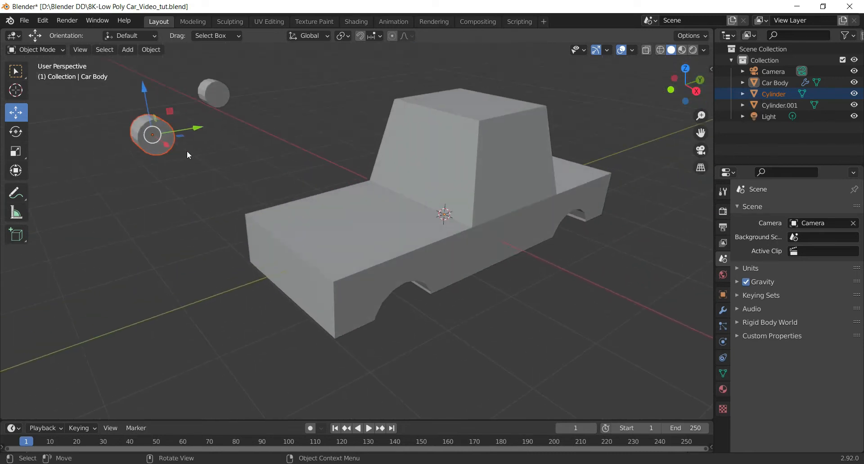
left_click(696, 91)
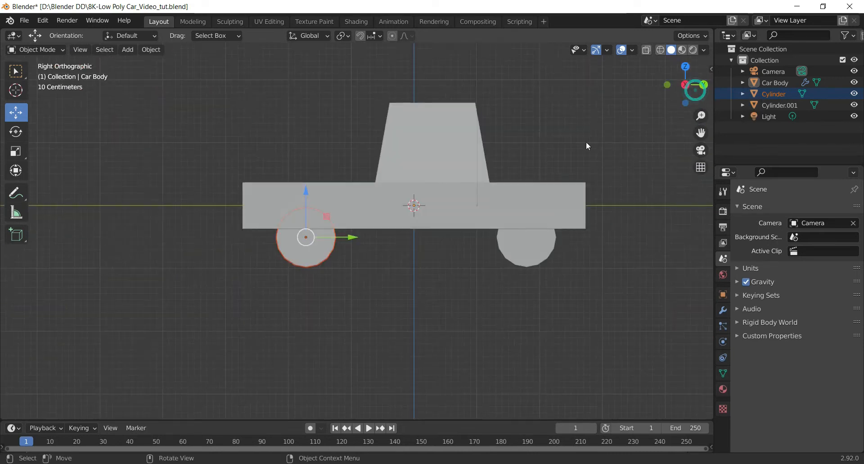
- Compare the selected cylinder with the front wheel arch in the right side view using wireframe and solid shading
scroll(313, 207, "up", 4)
left_click_drag(701, 133, 629, 144)
left_click(504, 226)
scroll(495, 237, "down", 3)
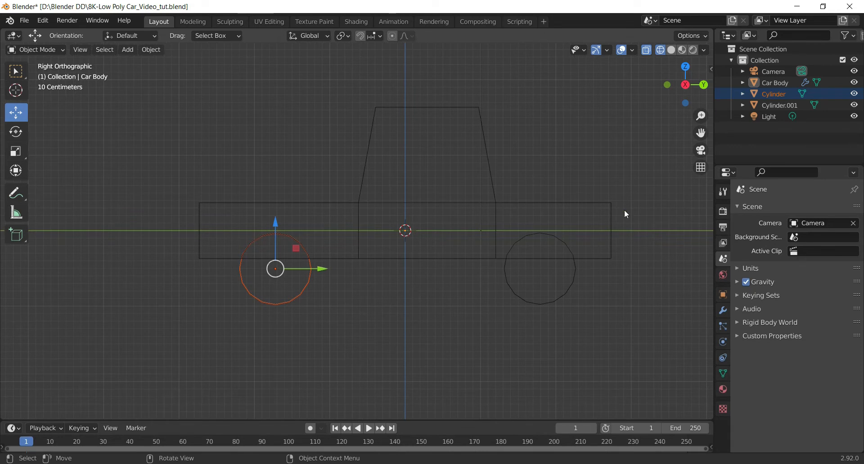
key("z")
left_click(489, 291)
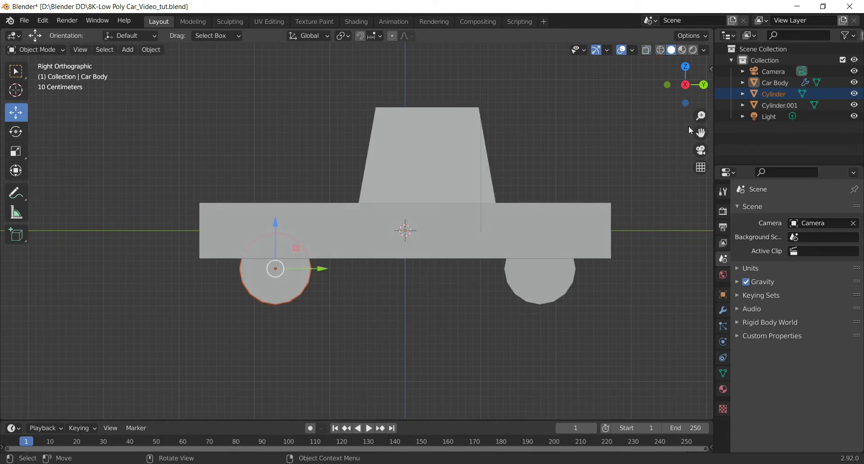
- Move the selected cylinder freely from behind the car towards the front wheel arch on the near side
left_click_drag(686, 85, 640, 172)
scroll(642, 176, "down", 3)
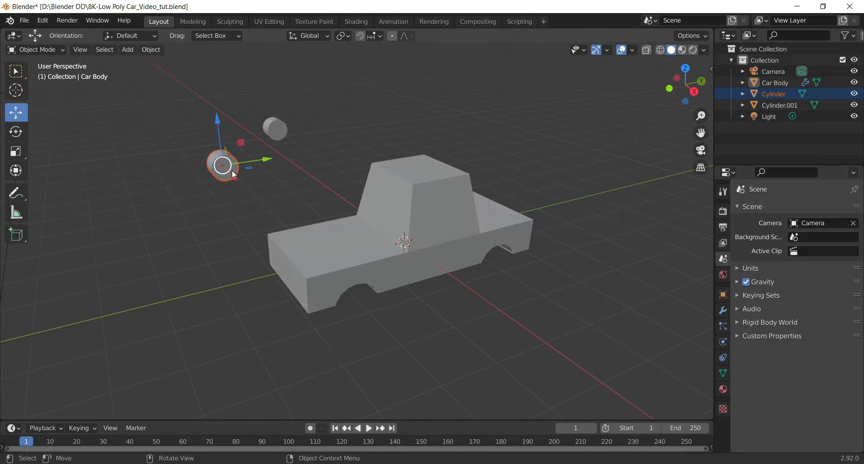
key("g")
left_click(358, 317)
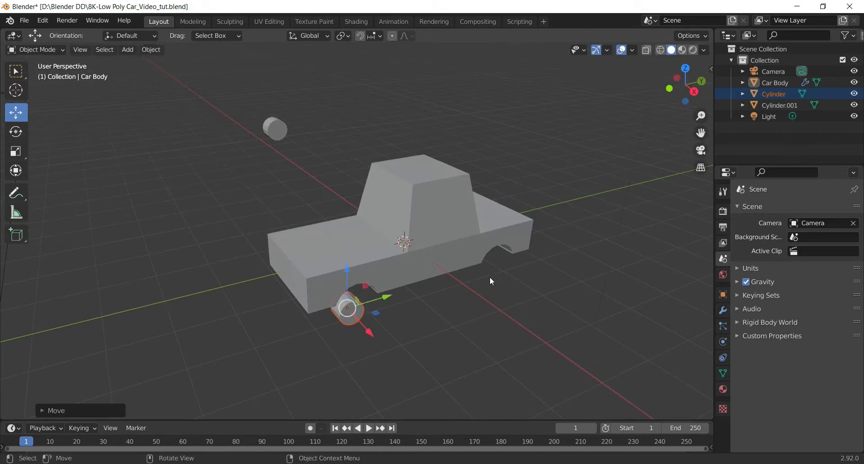
- In the front view, raise the cylinder along Z to wheel height and move it along X to the body's +X side
left_click(670, 88)
scroll(457, 250, "down", 3)
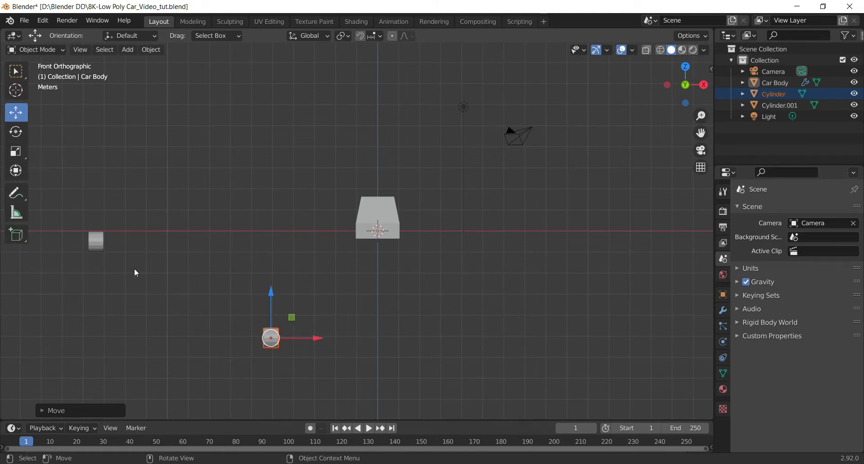
left_click_drag(270, 291, 289, 192)
left_click_drag(319, 241, 449, 241)
scroll(450, 241, "up", 7)
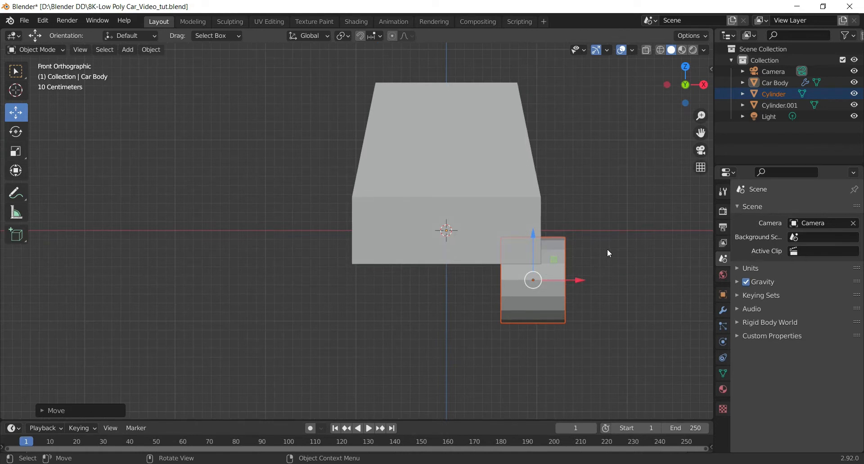
- Shift the cylinder slightly inward along X in wireframe shading so that it sits further under the body's edge
key("z")
left_click(537, 252)
scroll(595, 255, "up", 1)
left_click_drag(701, 133, 513, 122)
scroll(443, 331, "up", 5)
left_click_drag(420, 309, 396, 297)
scroll(401, 300, "up", 3)
left_click_drag(701, 133, 457, 317)
scroll(480, 304, "down", 3)
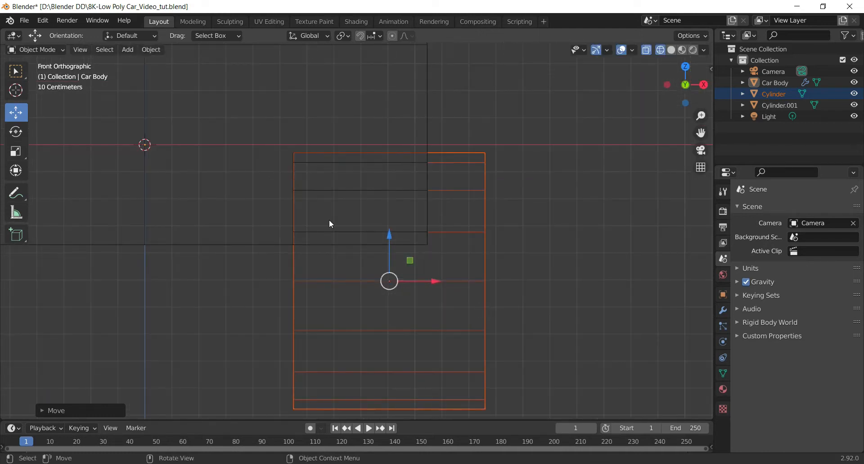
- In the right side view, slide the cylinder along Y to the front wheel arch
key("shift+z")
left_click_drag(696, 100, 639, 100)
scroll(469, 196, "down", 3)
scroll(514, 219, "down", 2)
left_click(697, 85)
scroll(469, 245, "up", 4)
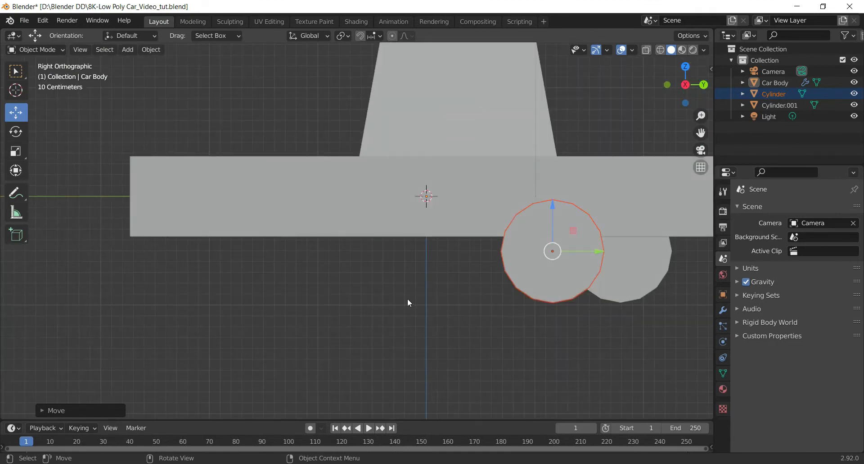
key("shift+z")
left_click_drag(594, 257, 279, 264)
scroll(460, 240, "up", 4)
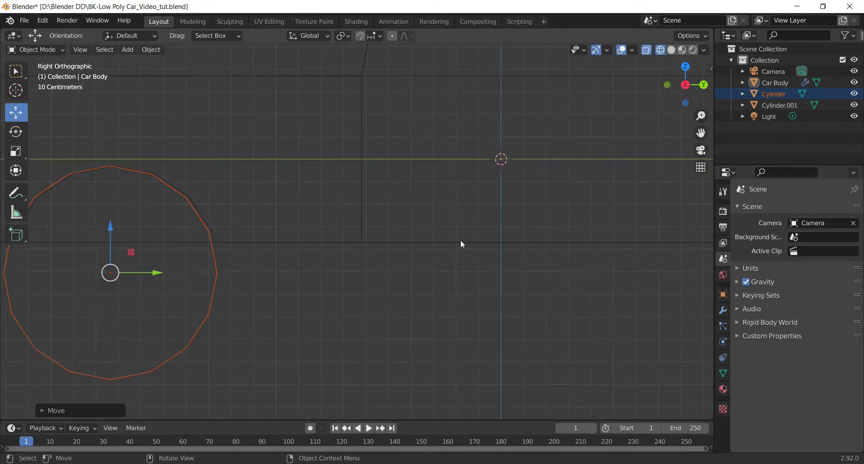
- Fine-tune the cylinder's position along Y so that its outline matches the front wheel arch
left_click_drag(701, 133, 777, 124)
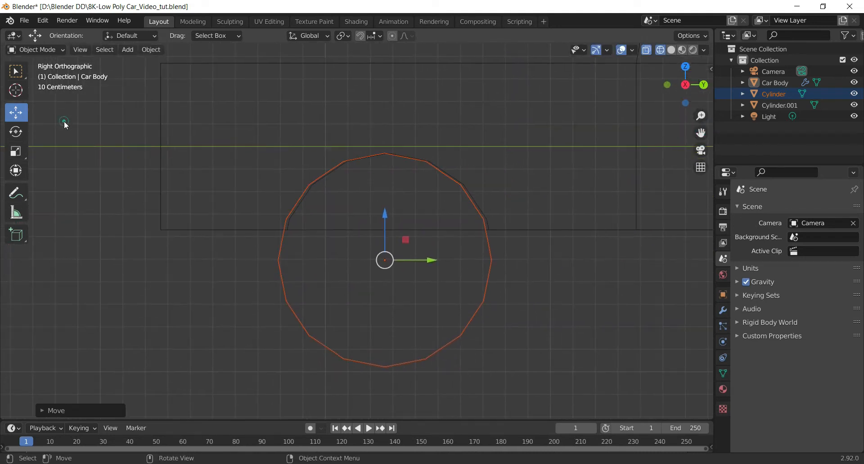
scroll(700, 135, "up", 4)
left_click_drag(701, 134, 669, 113)
left_click_drag(422, 272, 436, 270)
scroll(437, 270, "down", 10)
- Check how the wheel cylinder sits in the front arch with solid shading from different angles
mouse_move(682, 88)
left_mouse_down()
mouse_move(695, 97)
mouse_move(657, 122)
left_mouse_up()
scroll(650, 151, "up", 3)
key("z")
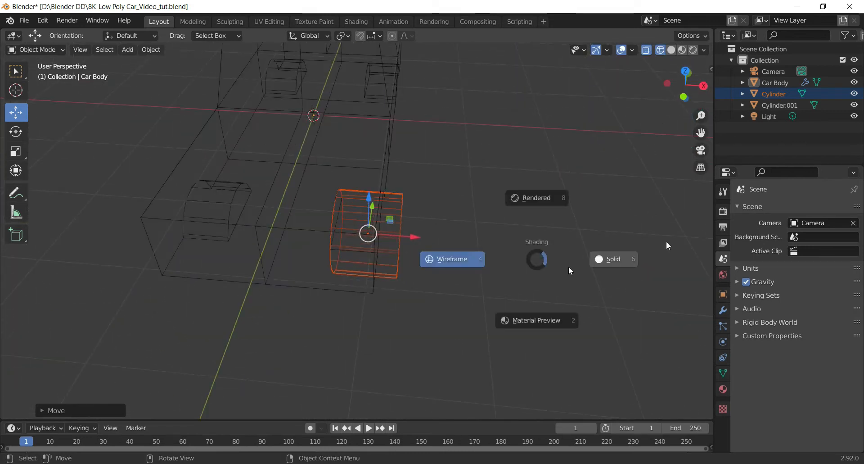
left_click(666, 241)
left_click_drag(694, 90, 597, 70)
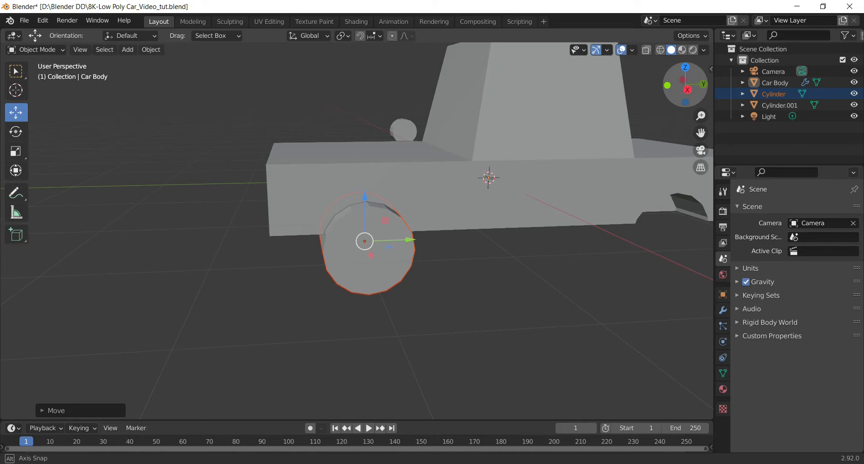
- Scale the wheel cylinder down uniformly in the right side view so that a gap remains inside the wheel arch
left_click(688, 89)
scroll(445, 237, "up", 3)
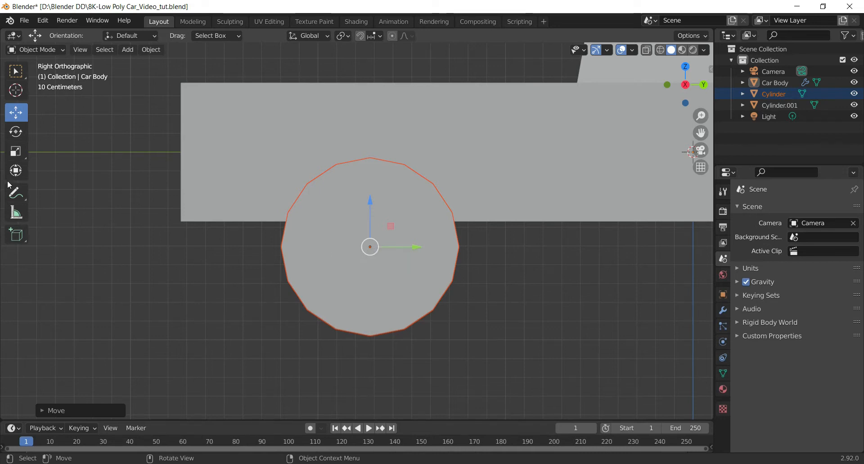
left_click(16, 151)
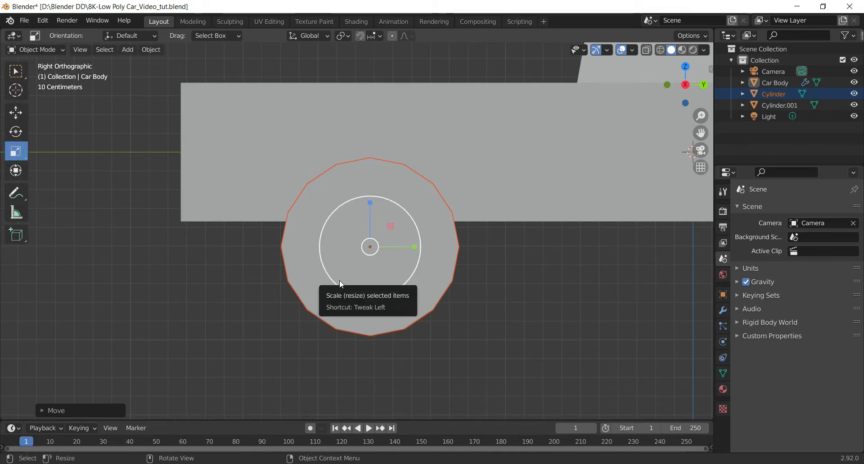
left_click_drag(339, 279, 351, 280)
key("shift+z")
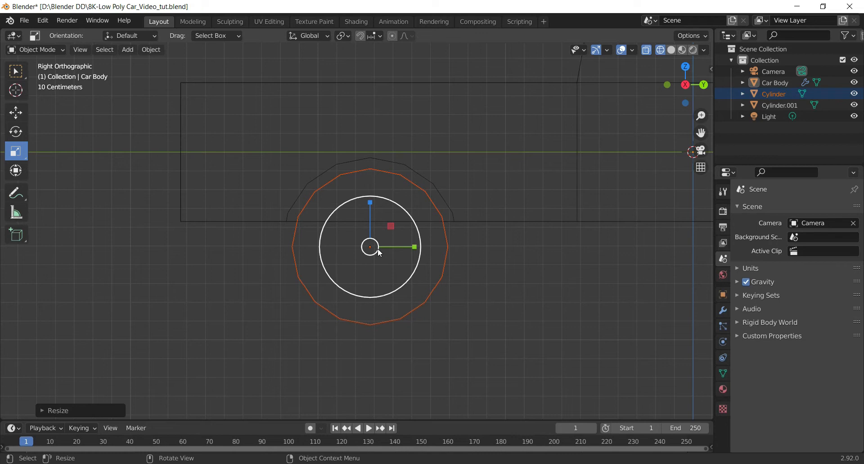
left_click(357, 288)
left_click_drag(358, 288, 369, 286)
scroll(423, 292, "down", 5)
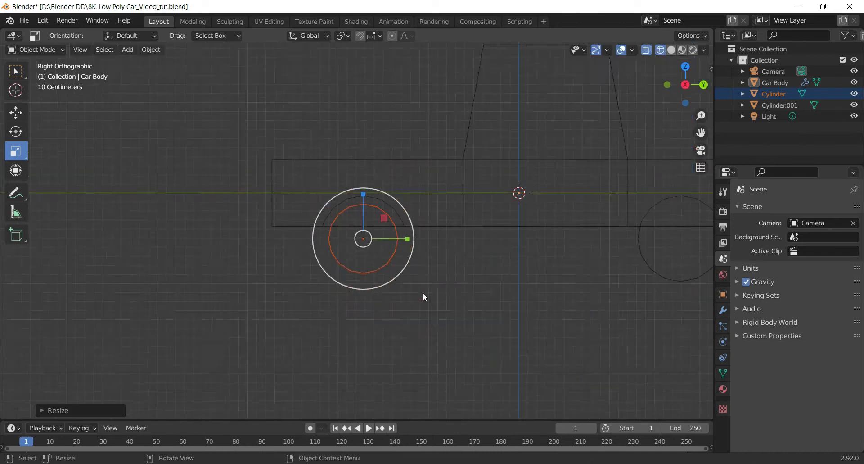
- Deselect the wheel and examine its clearance to the arch in the right side and front views
left_click(450, 299)
scroll(451, 299, "down", 2)
scroll(449, 298, "down", 3)
scroll(449, 298, "up", 5)
scroll(449, 298, "down", 2)
scroll(449, 298, "up", 3)
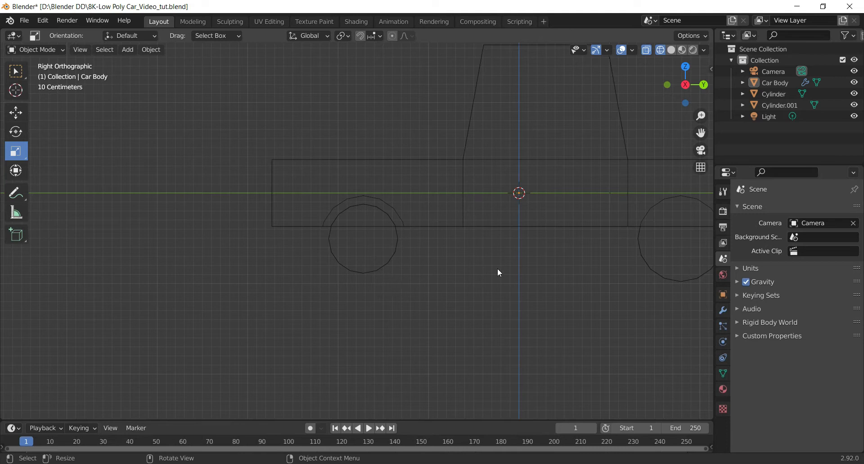
left_click_drag(685, 85, 687, 96)
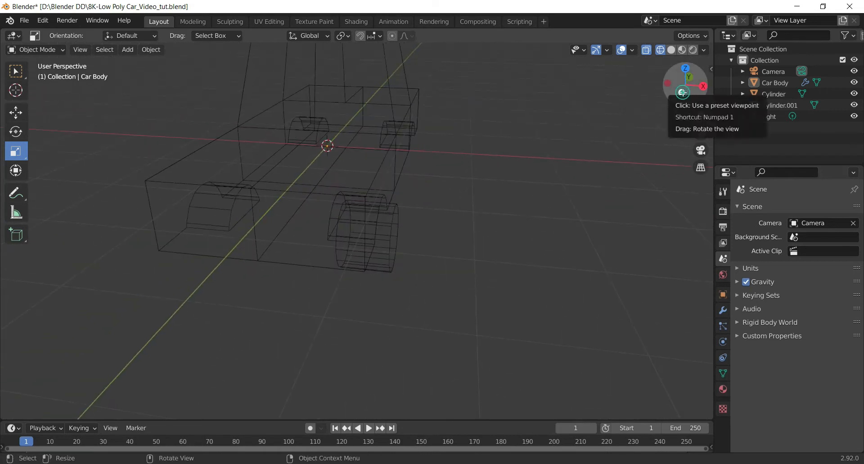
left_click(683, 94)
scroll(462, 190, "down", 1)
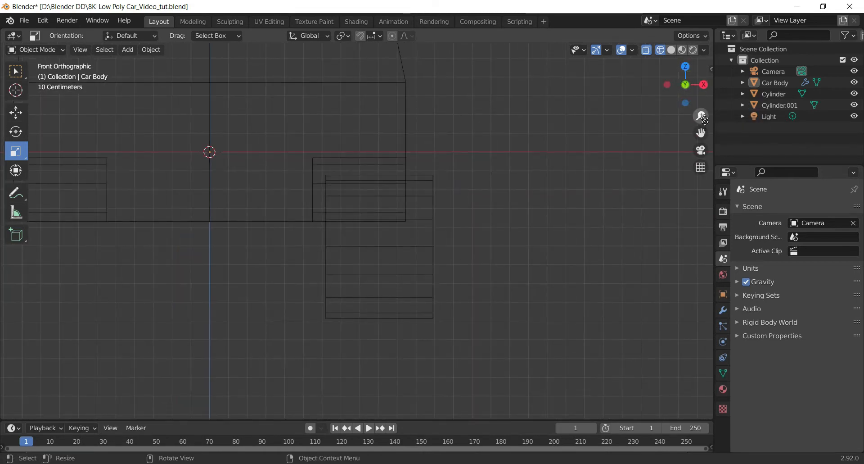
left_click_drag(701, 133, 746, 144)
scroll(525, 237, "up", 2)
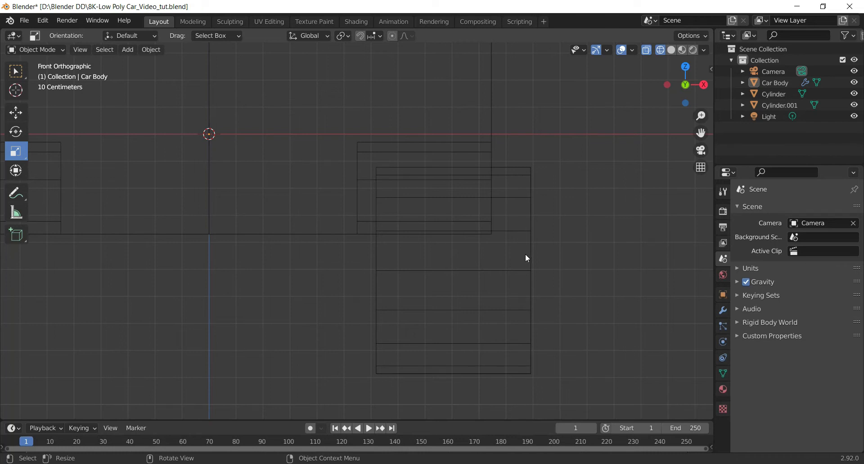
- Narrow the wheel cylinder along X and move it about 0.1 m inward along X into the wheel arch
left_click(510, 268)
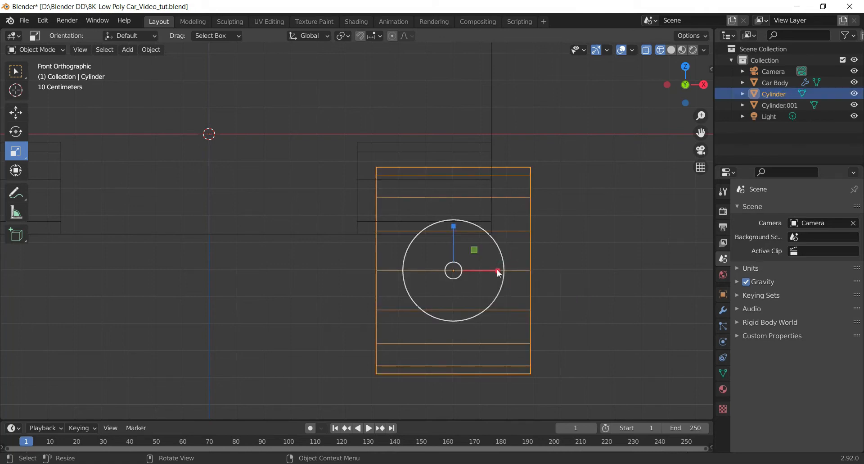
left_click_drag(497, 269, 477, 271)
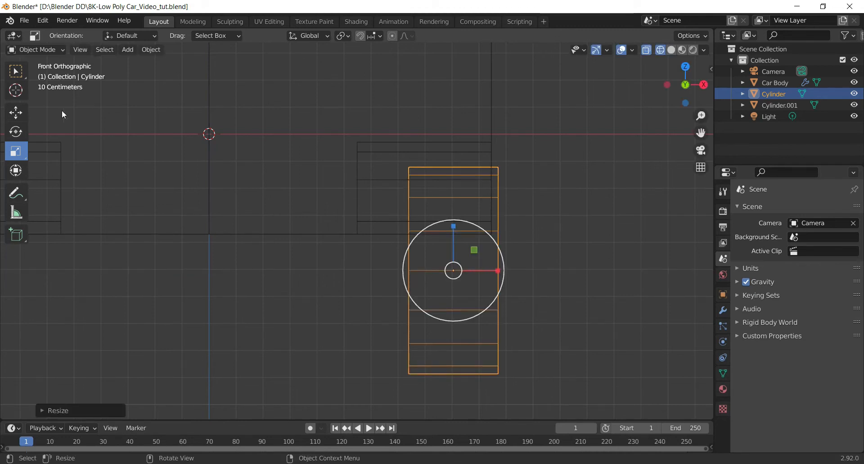
left_click(16, 112)
left_click_drag(501, 275, 469, 273)
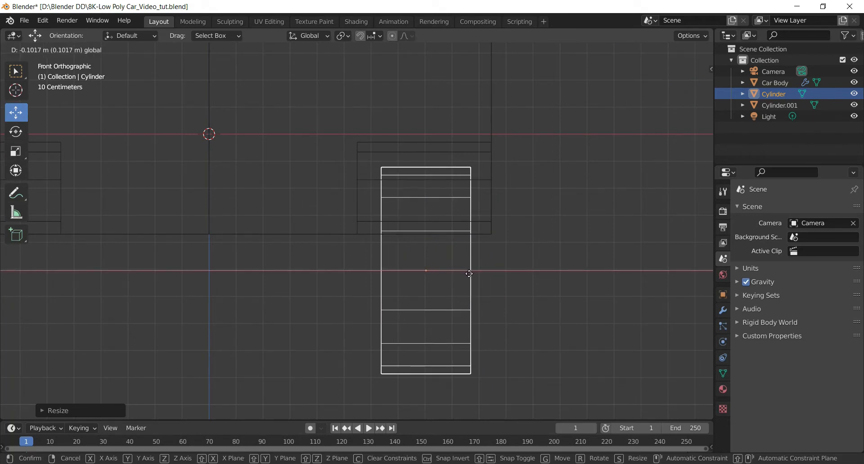
- Deselect the wheel cylinder, switch to solid shading and examine how it sits in the wheel arch from an angle
left_click(543, 265)
scroll(569, 234, "down", 5)
key("z")
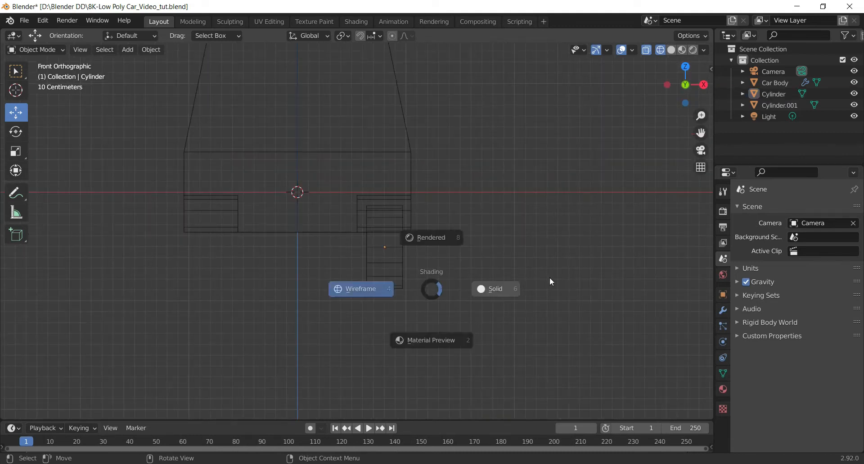
left_click(569, 283)
mouse_move(698, 99)
left_mouse_down()
mouse_move(591, 102)
mouse_move(540, 126)
mouse_move(661, 116)
mouse_move(616, 74)
mouse_move(565, 56)
mouse_move(615, 158)
mouse_move(640, 144)
left_mouse_up()
scroll(495, 247, "up", 5)
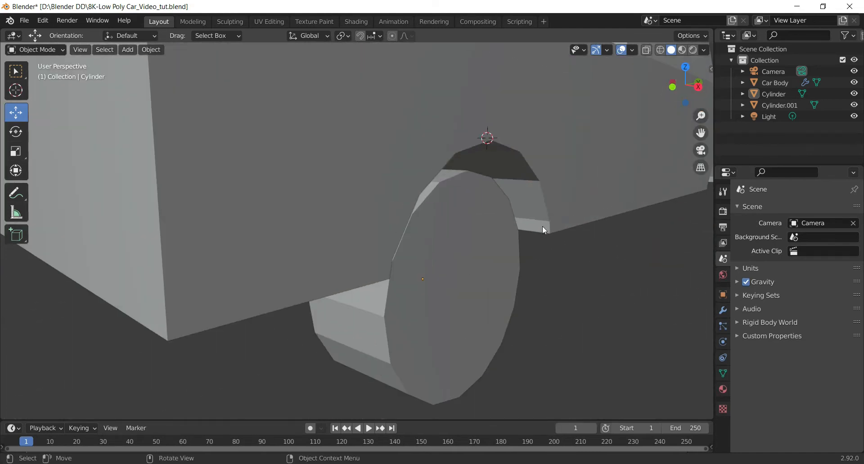
left_click_drag(690, 92, 675, 88)
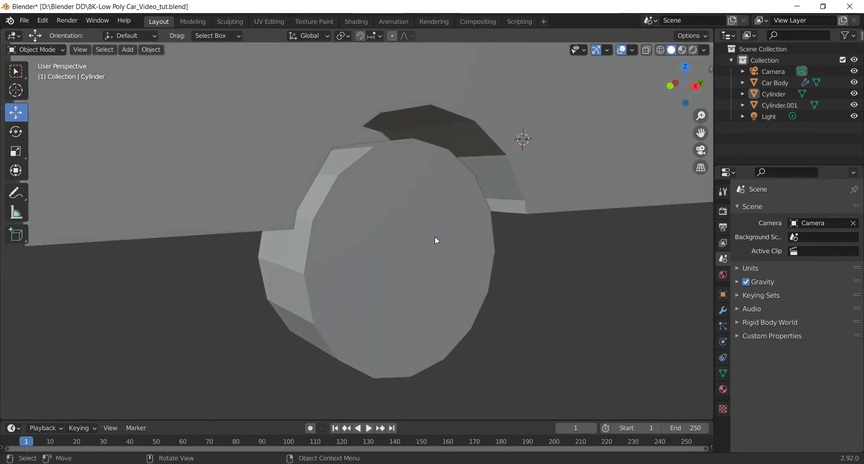
- Inset the outer round face of the wheel cylinder by about 0.17 m to form the tire rim
key("Tab")
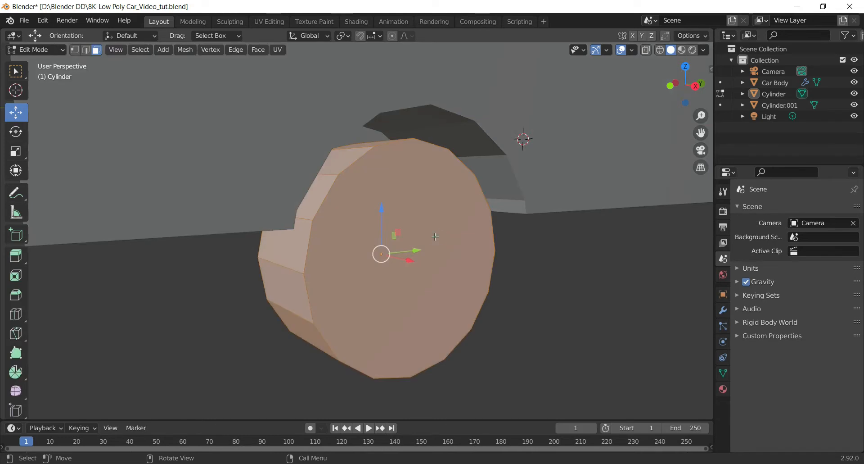
left_click(435, 237)
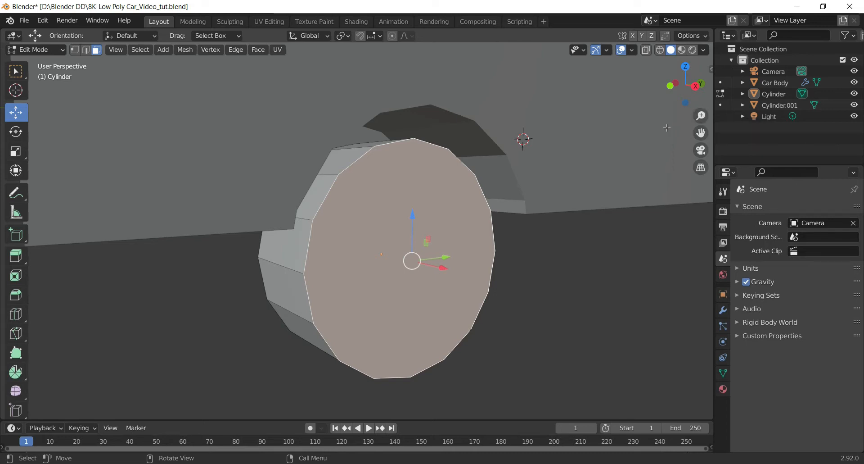
key("i")
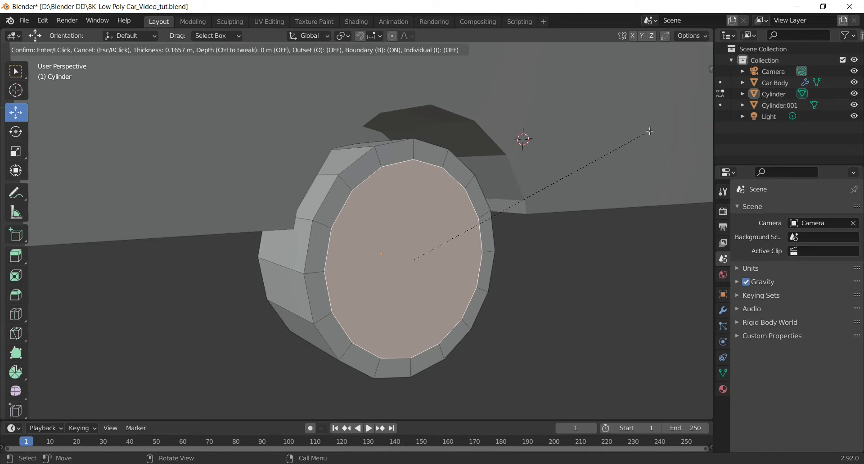
left_click(650, 131)
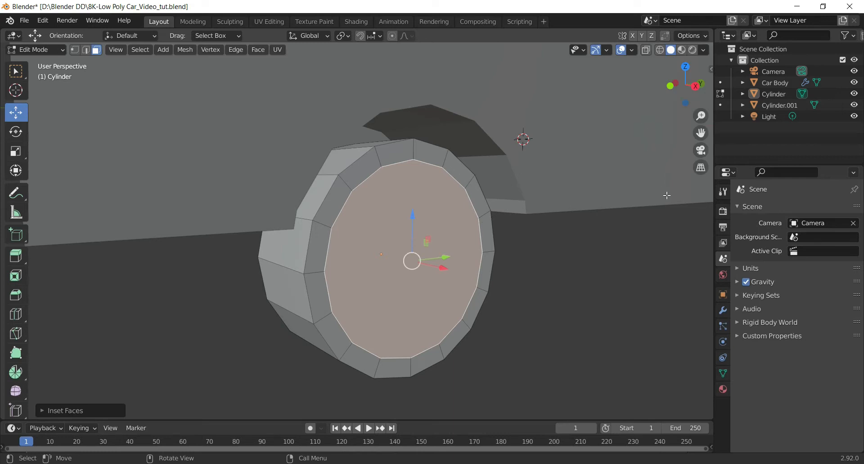
- Extrude the inset face about 0.07 m into the wheel and nudge the recessed face slightly along X
key("e")
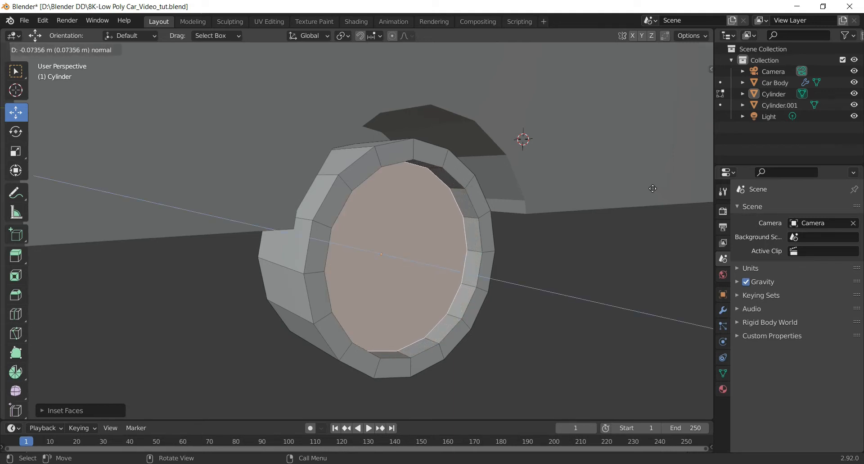
left_click(652, 188)
left_click_drag(686, 90, 667, 94)
middle_click_drag(397, 258, 476, 262)
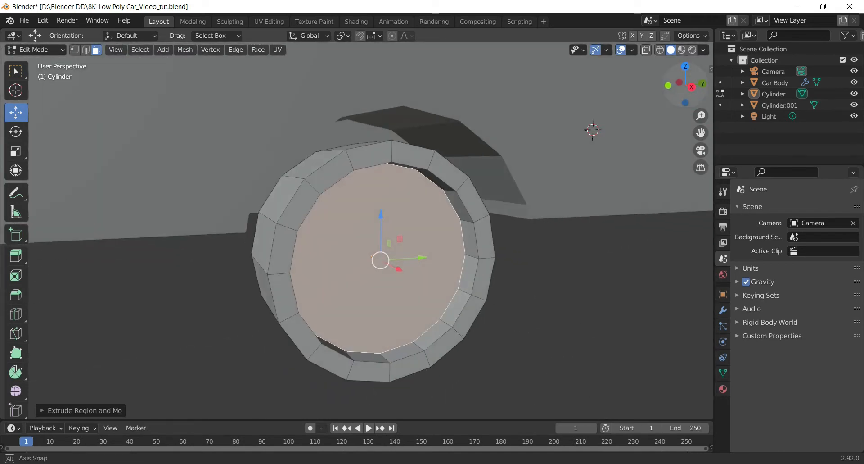
left_click_drag(675, 98, 678, 93)
left_click_drag(442, 270, 445, 273)
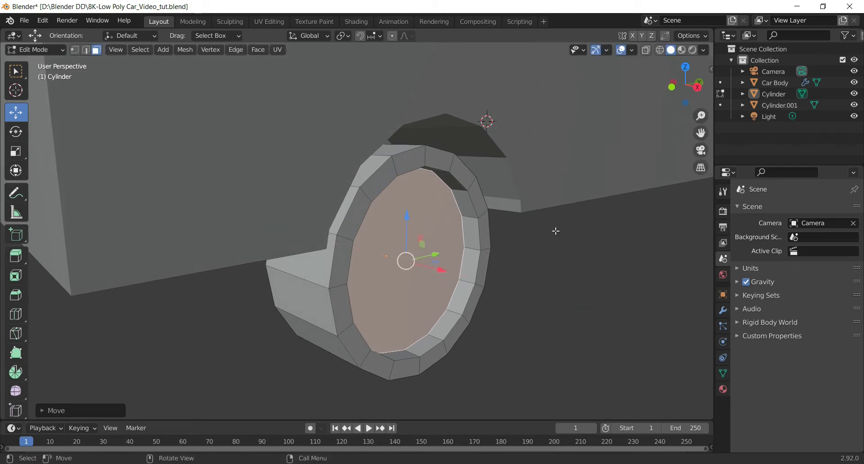
- Inset the recessed wheel face again until only a small central circle is left for the hub
left_click_drag(703, 100, 687, 169)
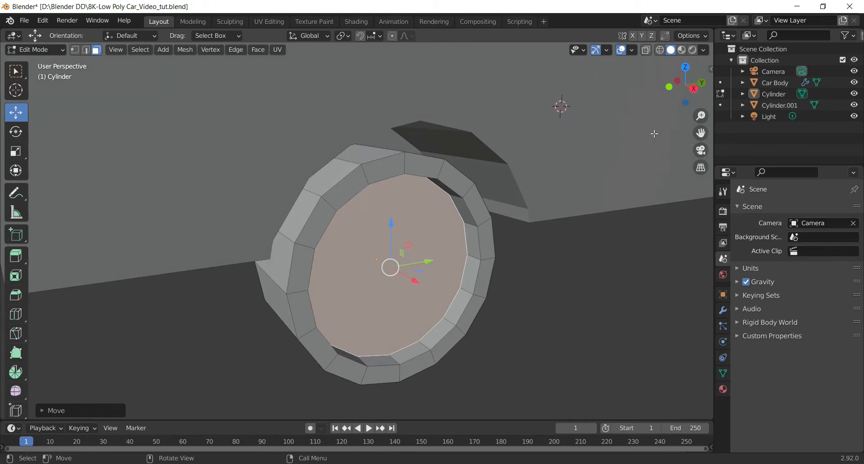
key("i")
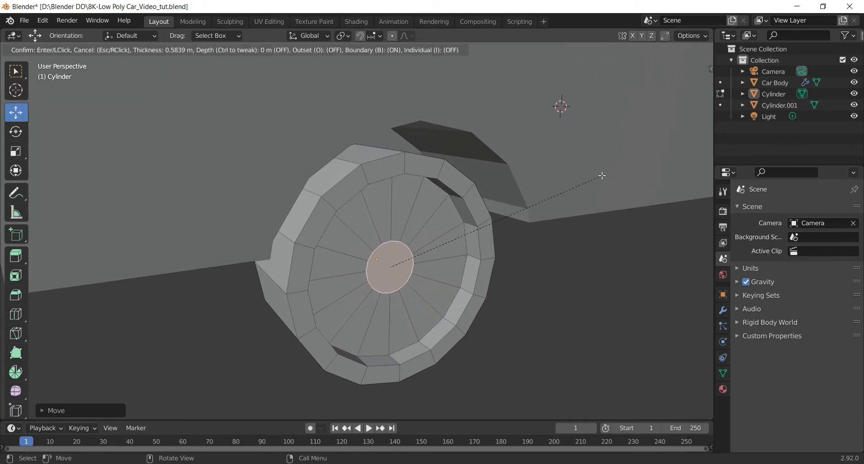
left_click(595, 179)
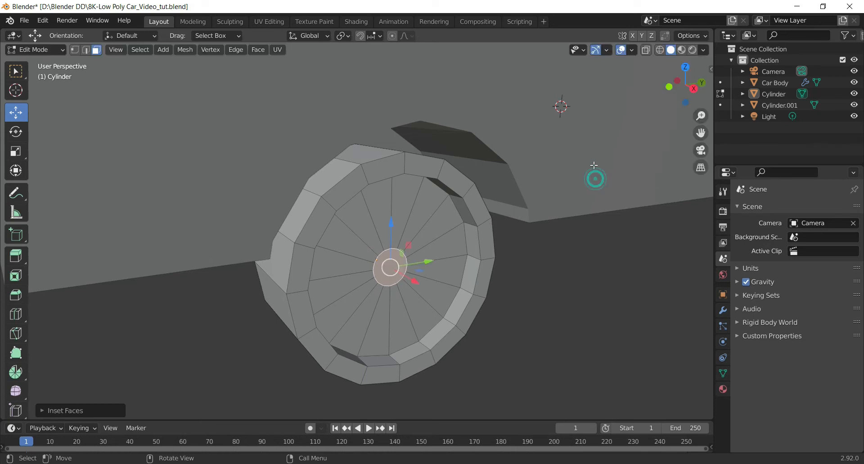
- Extrude the small central face outward about 0.03 m as a hub, deselect it and return to Object Mode
mouse_move(672, 102)
left_mouse_down()
mouse_move(623, 78)
mouse_move(579, 86)
mouse_move(658, 97)
mouse_move(712, 90)
mouse_move(672, 95)
mouse_move(680, 96)
left_mouse_up()
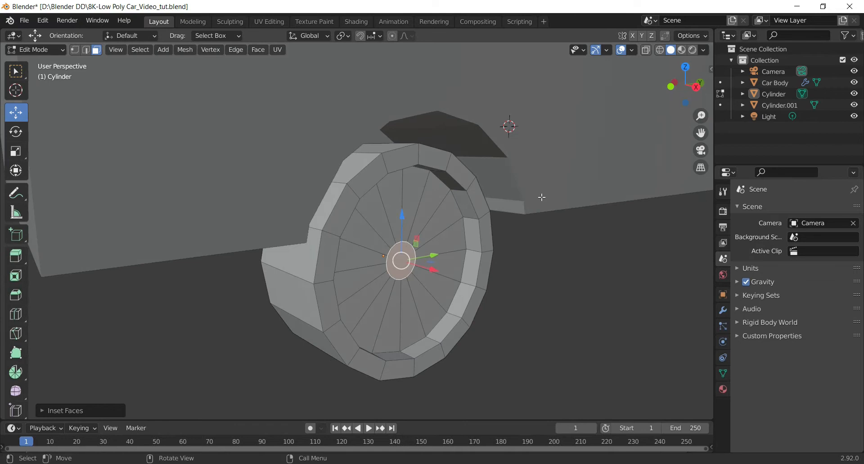
scroll(541, 197, "up", 2)
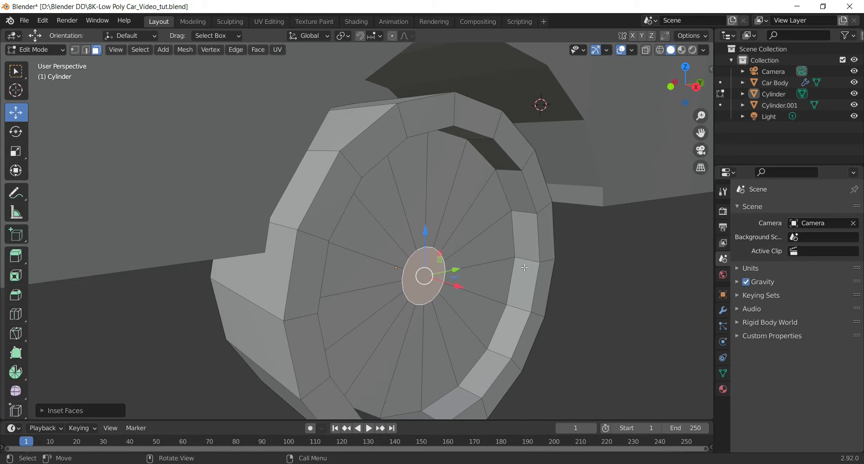
key("g")
key("z")
key("z")
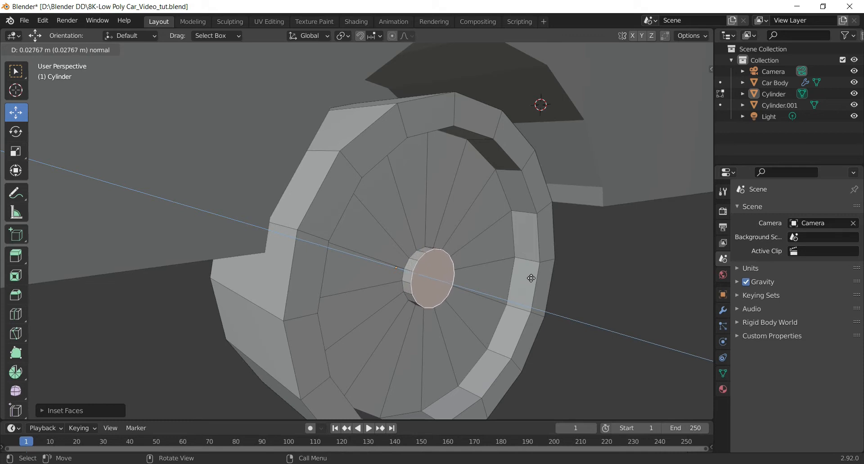
left_click(532, 277)
left_click(584, 279)
scroll(583, 278, "down", 2)
mouse_move(694, 101)
left_mouse_down()
mouse_move(709, 93)
mouse_move(680, 96)
mouse_move(678, 77)
mouse_move(694, 86)
mouse_move(680, 107)
mouse_move(695, 96)
left_mouse_up()
key("Tab")
scroll(647, 177, "down", 10)
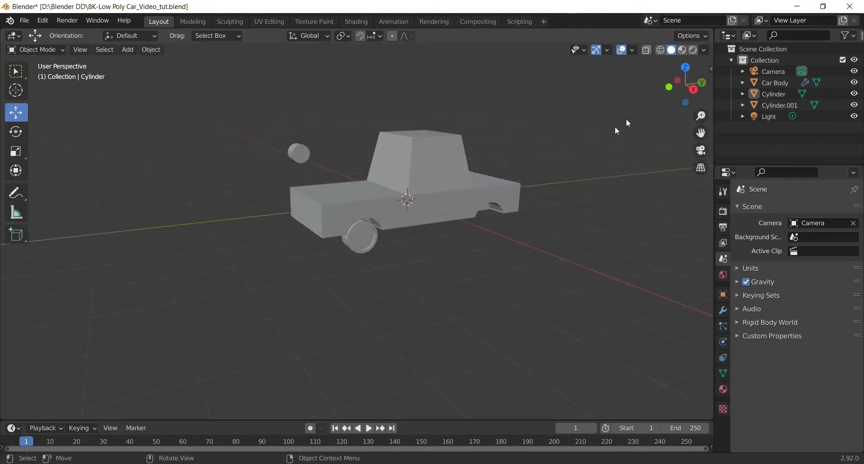
- Delete the unused second cylinder by the car's rear wheel arch, working in the right side view
left_click(694, 89)
scroll(614, 176, "down", 2)
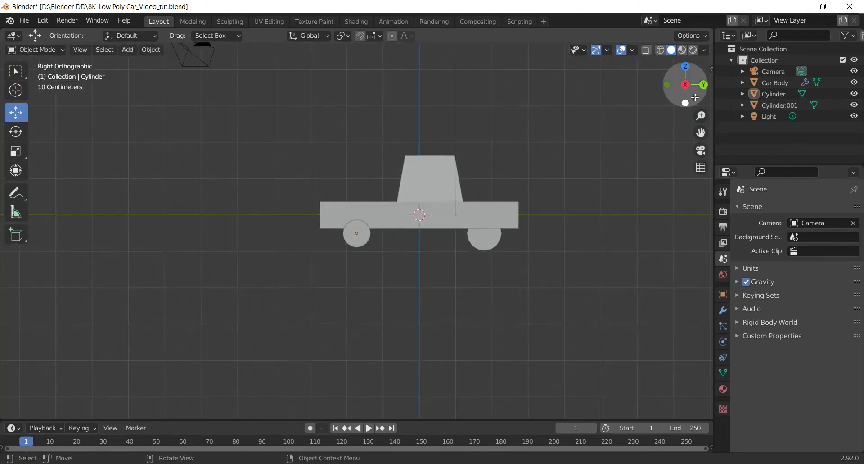
left_click(500, 239)
key("Delete")
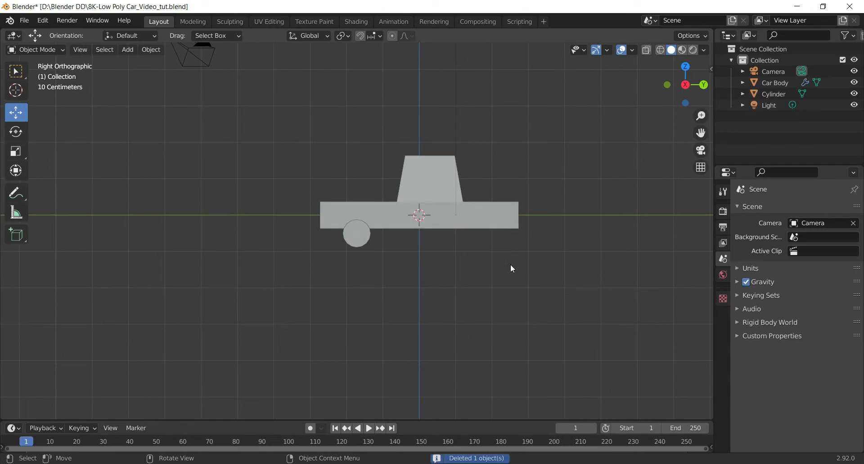
- Select the car body and enter Edit Mode on its mesh
left_click_drag(686, 86, 465, 258)
scroll(344, 244, "up", 4)
scroll(499, 201, "up", 2)
scroll(392, 240, "down", 2)
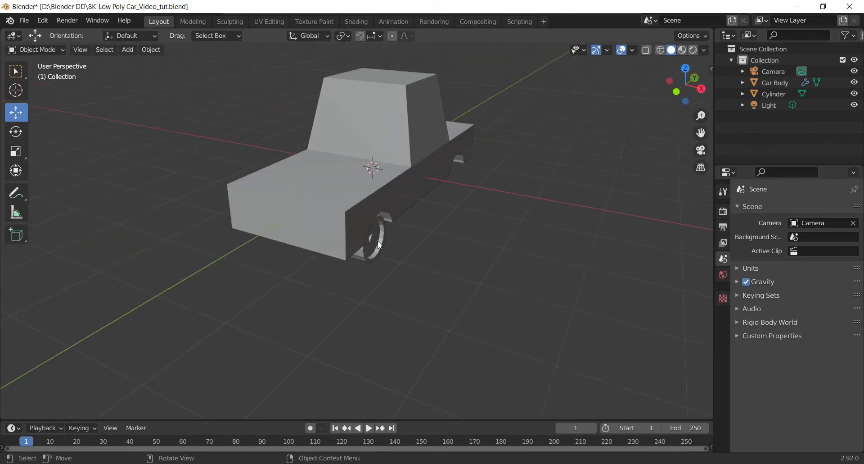
left_click(378, 242)
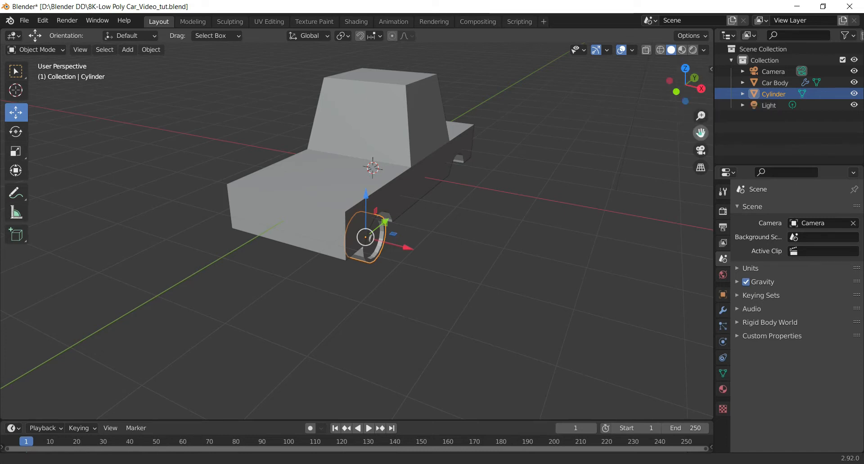
left_click_drag(701, 133, 593, 200)
left_click(419, 205)
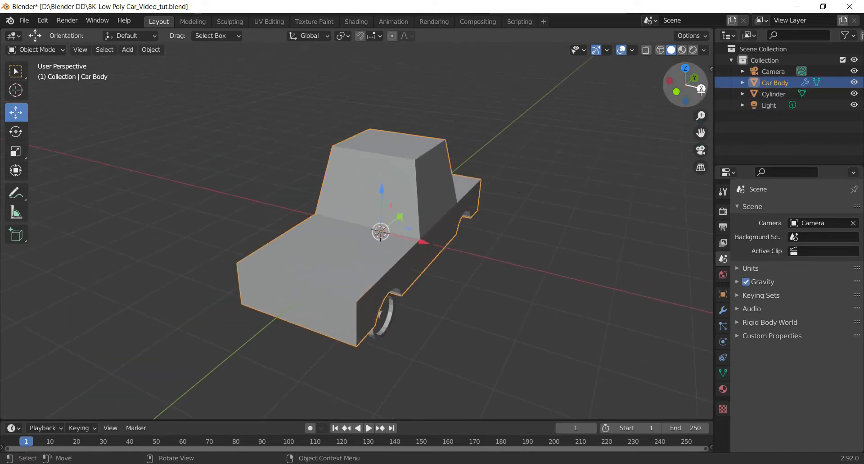
left_click_drag(701, 102, 698, 102)
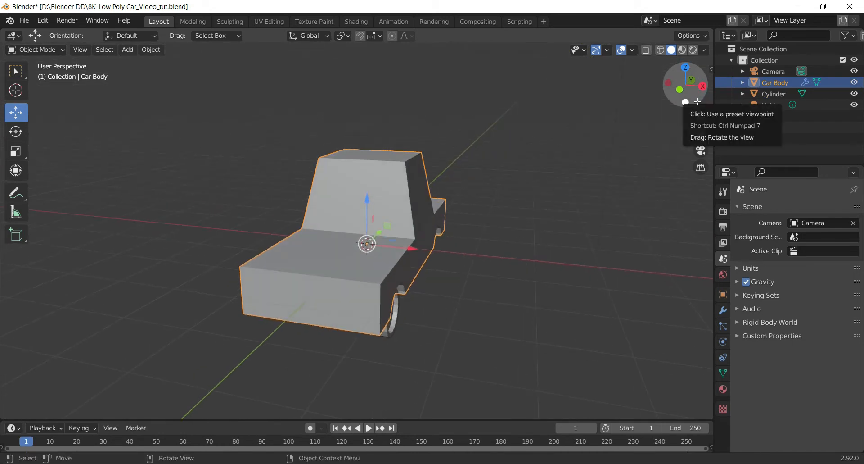
key("Tab")
scroll(612, 162, "up", 3)
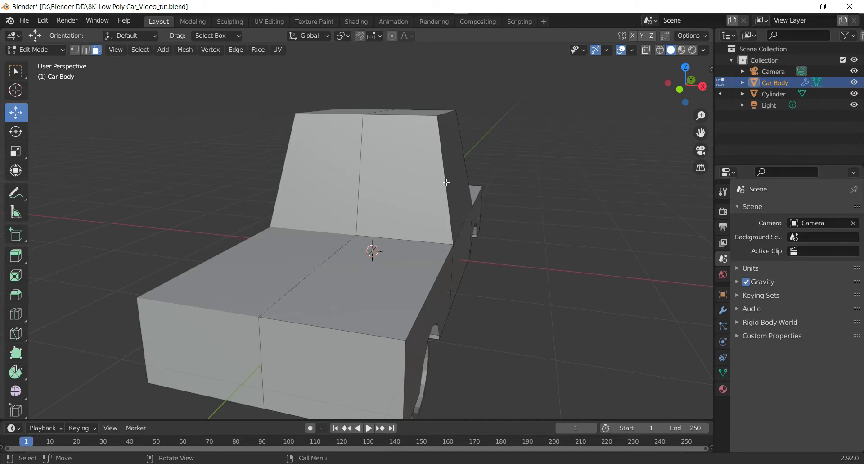
- Examine the cabin faces of the car body from the front, side and rear
scroll(446, 181, "up", 2)
left_click_drag(691, 95, 587, 97)
scroll(535, 209, "down", 4)
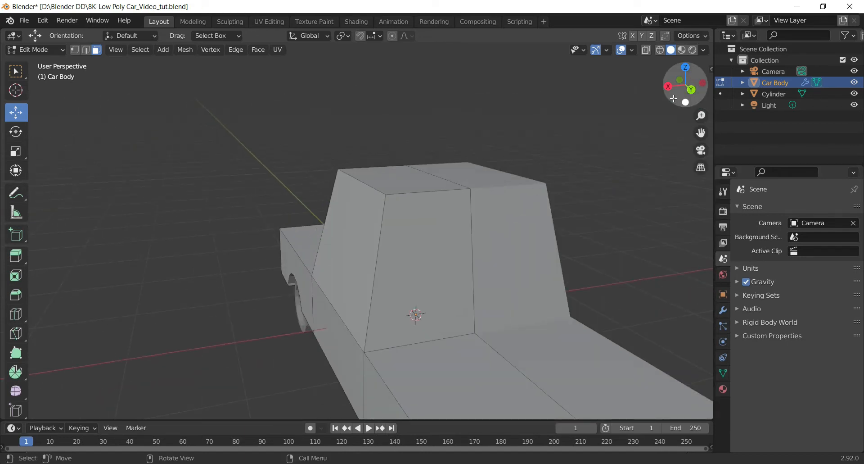
left_click_drag(674, 98, 566, 202)
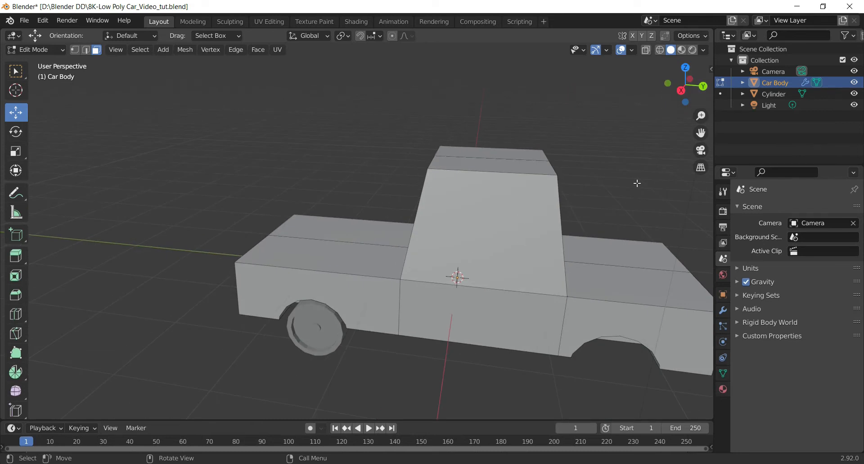
left_click_drag(686, 87, 676, 104)
left_click_drag(701, 132, 695, 153)
left_click_drag(685, 96, 694, 89)
scroll(517, 206, "up", 3)
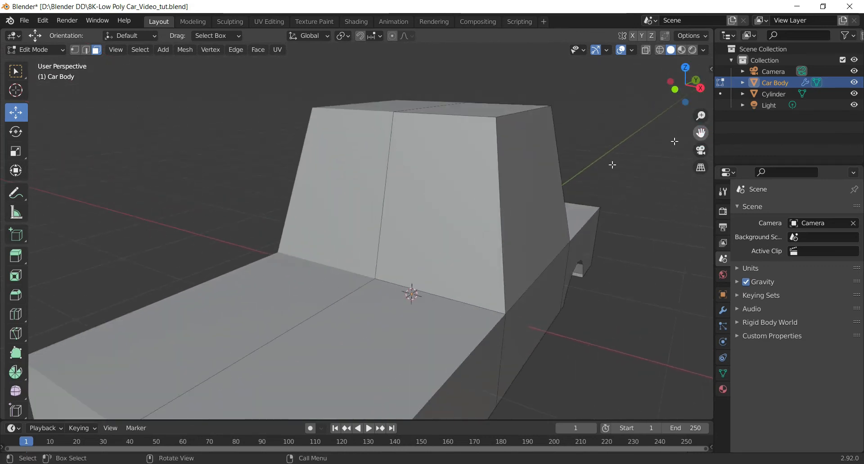
- Inset the +X half of the cabin's front windshield face by about 0.12 m, comparing the Boundary option and keeping it on
left_click(452, 186)
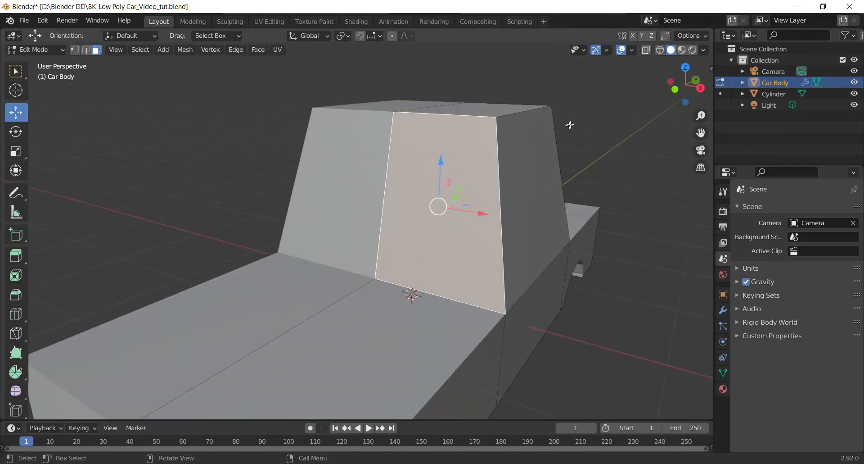
mouse_move(699, 101)
left_mouse_down()
mouse_move(811, 100)
mouse_move(677, 109)
mouse_move(710, 104)
left_mouse_up()
left_click_drag(706, 135, 670, 157)
scroll(570, 181, "up", 3)
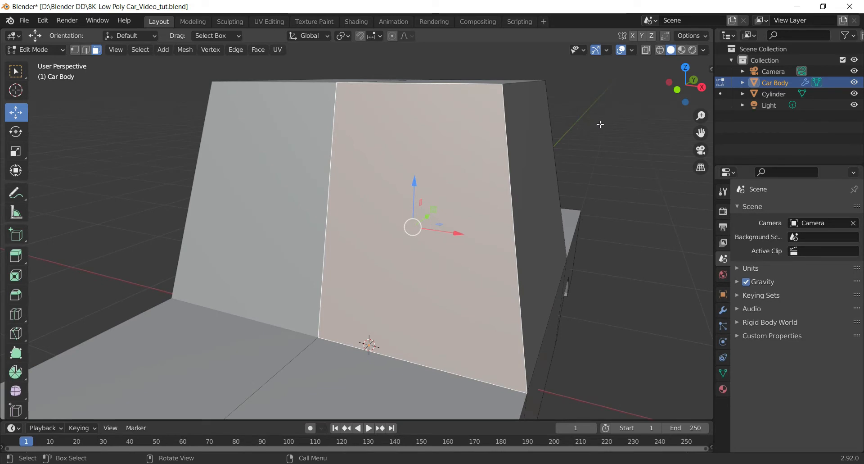
key("i")
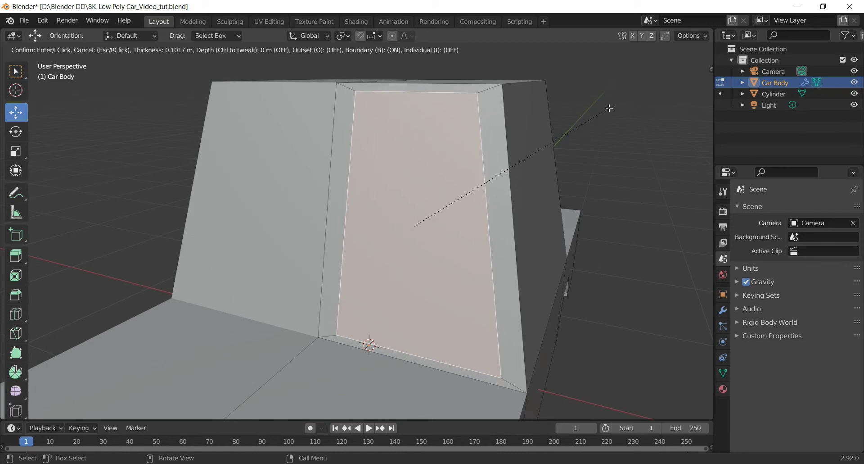
key("b")
key("b")
key("b")
key("b")
key("b")
key("b")
key("b")
key("b")
key("b")
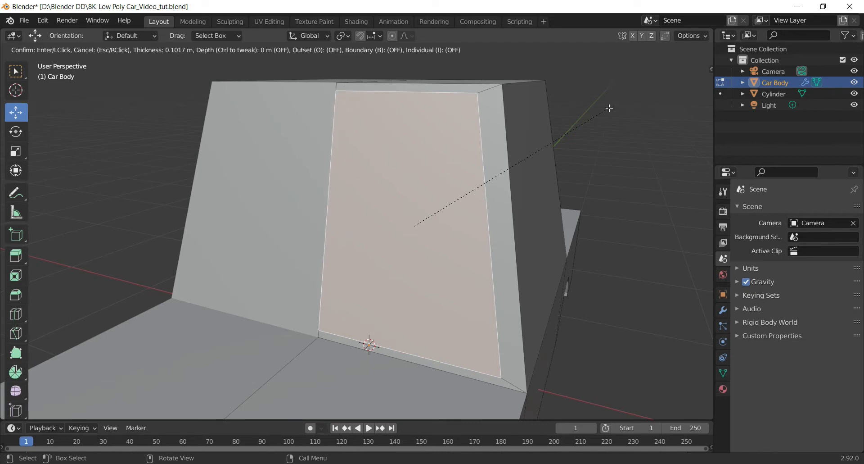
key("b")
key("b")
key("b")
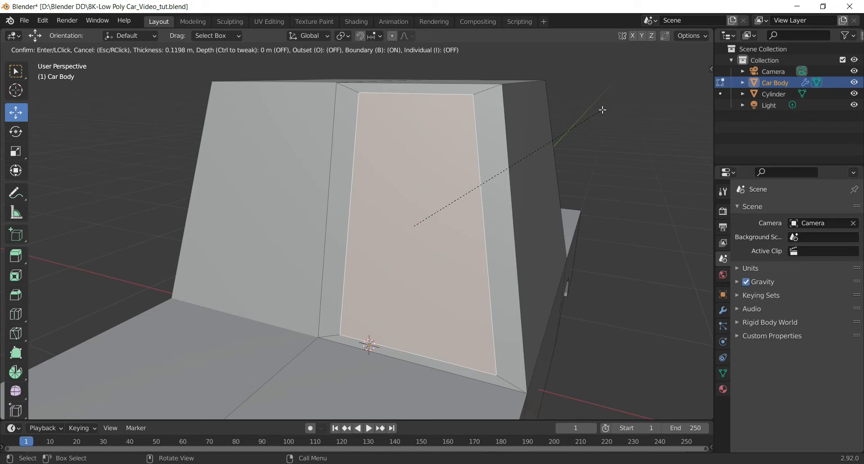
key("b")
key("b")
key("b")
key("b")
key("b")
key("b")
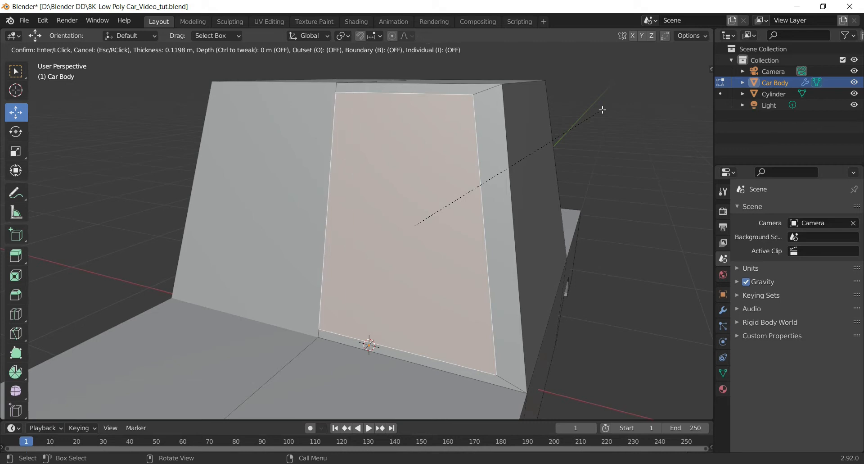
key("b")
key("i")
left_click(603, 110)
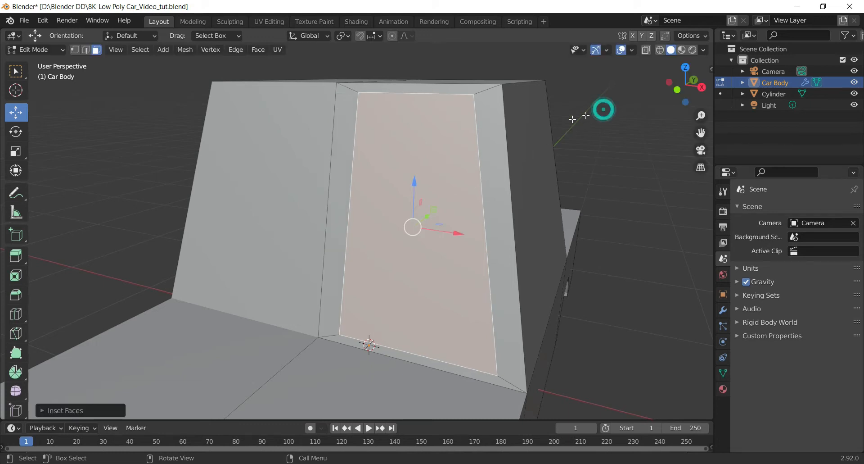
left_click_drag(692, 96, 689, 97)
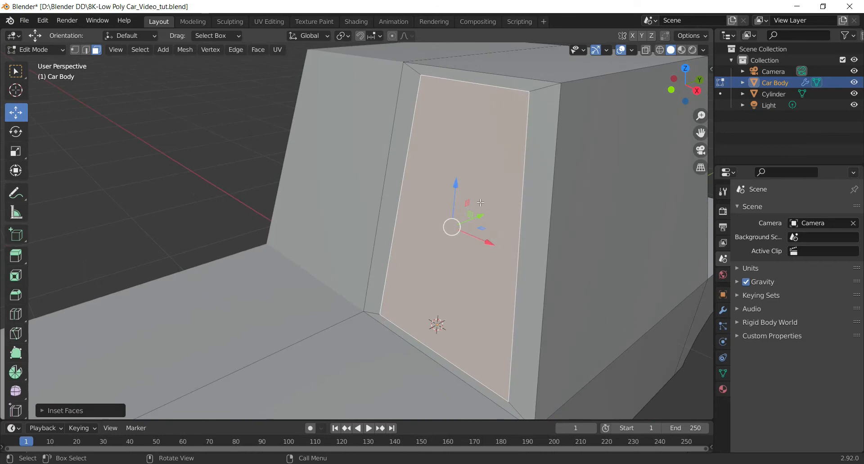
- Extrude the inset front windshield face slightly into the cabin and examine how the two mirrored halves meet at the centre line
key("e")
left_click(485, 202)
scroll(485, 201, "down", 3)
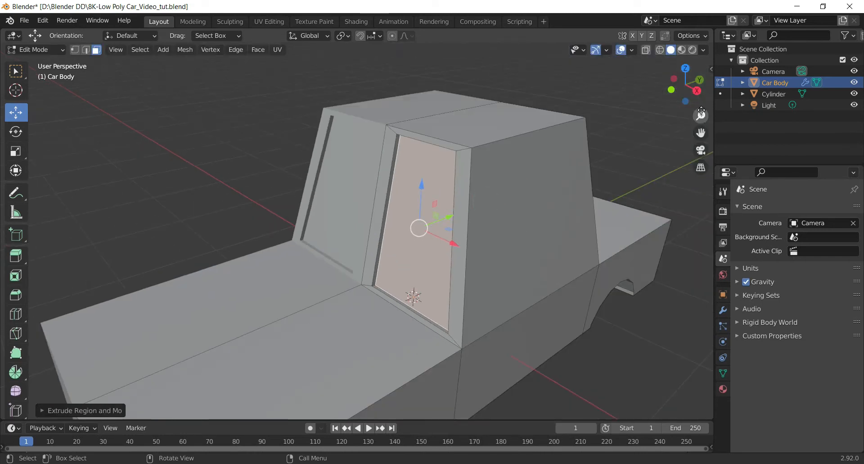
mouse_move(697, 102)
left_mouse_down()
mouse_move(832, 88)
mouse_move(829, 81)
mouse_move(734, 82)
mouse_move(687, 96)
left_mouse_up()
middle_click_drag(418, 234, 419, 211)
scroll(316, 186, "up", 2)
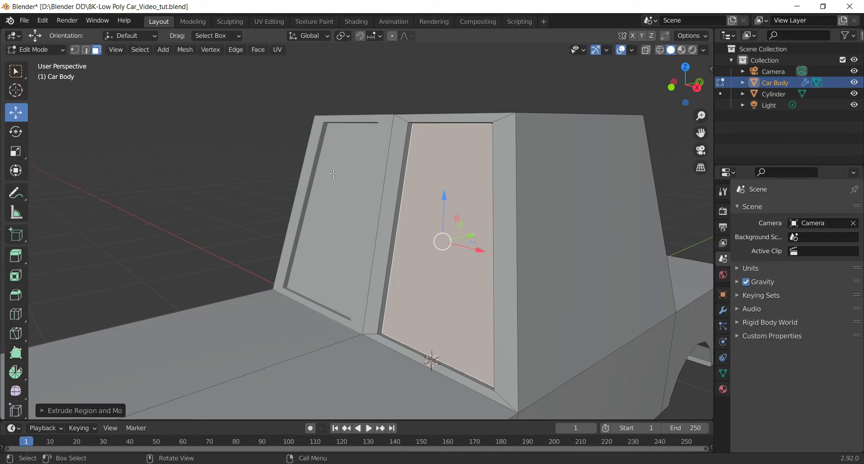
left_click_drag(678, 94, 691, 94)
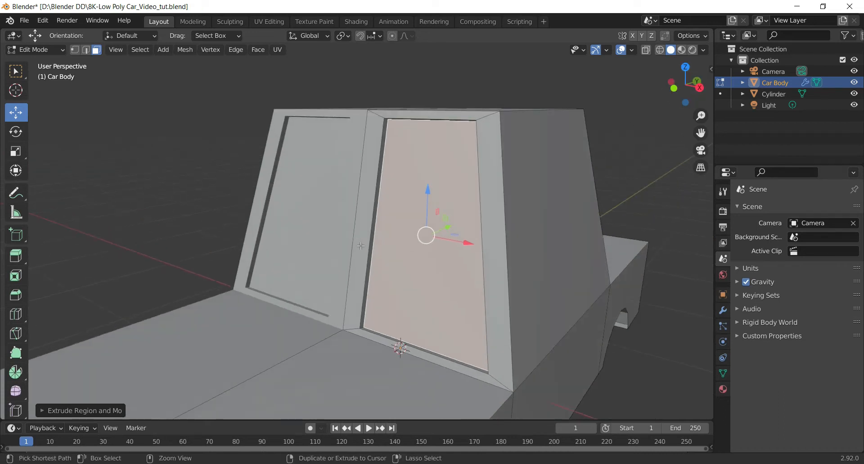
- Undo the windshield extrusion and inset, and inset the same face by about 0.08 m with the Boundary option off
key("ctrl+z")
key("ctrl+z")
left_click_drag(678, 87, 670, 69)
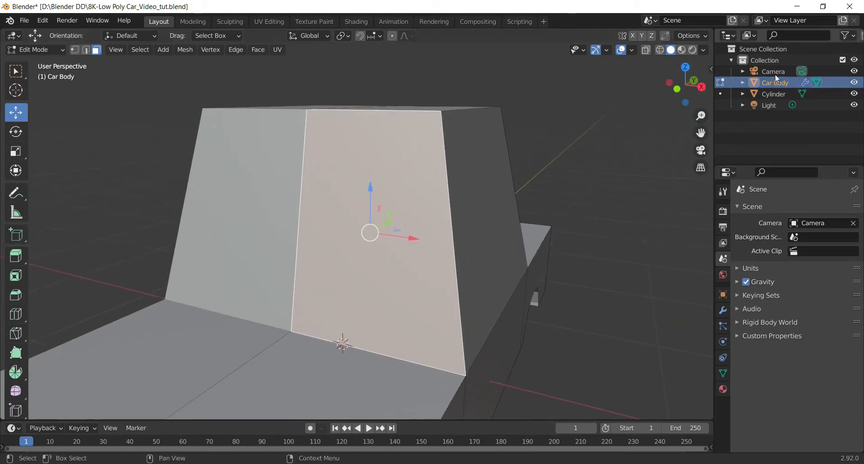
key("i")
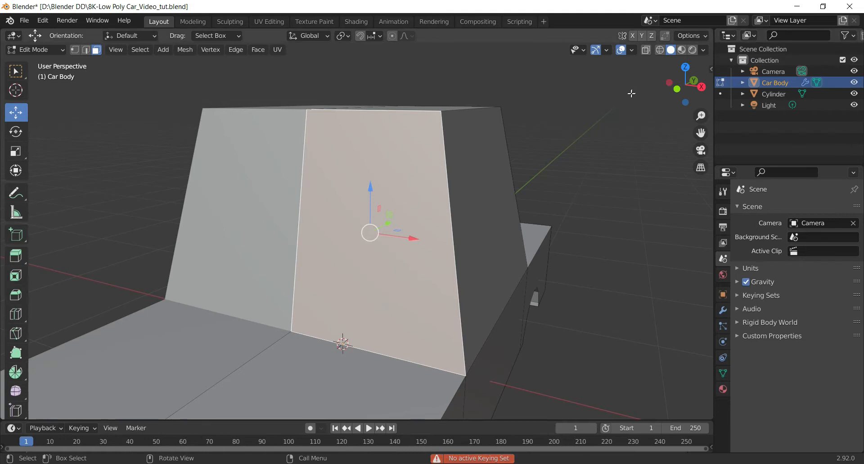
key("i")
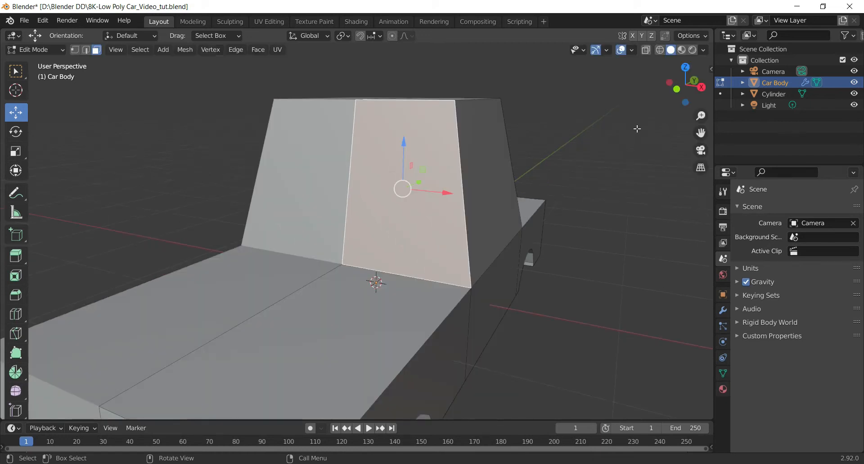
key("i")
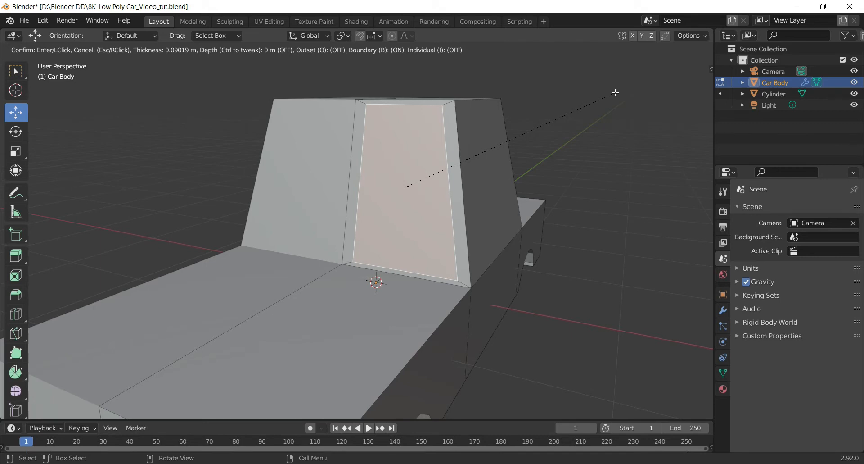
key("b")
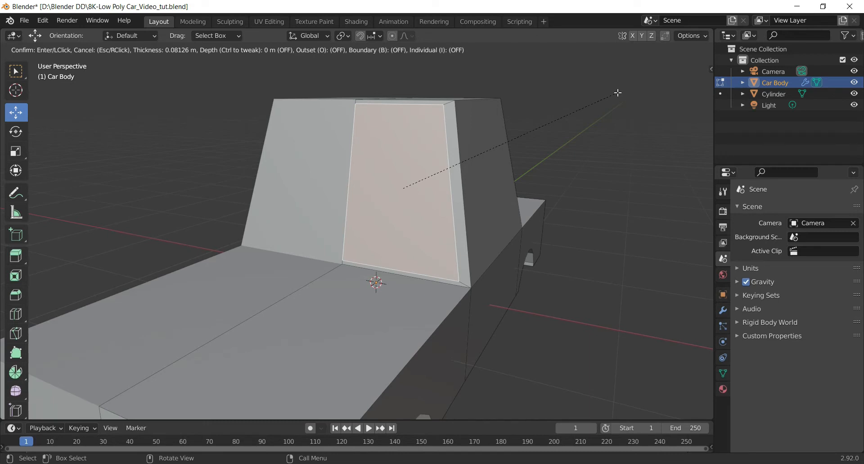
left_click(618, 92)
- Compare the widths of the windshield frame's upper, lower and side strips in the front view
left_click(678, 94)
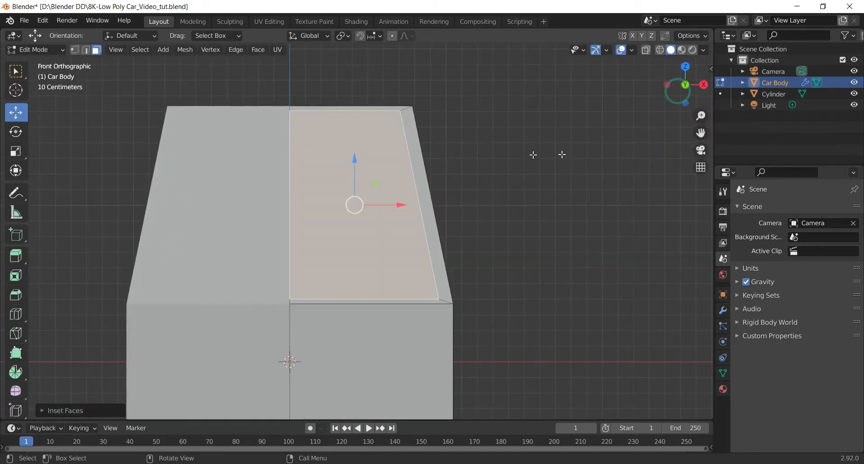
scroll(519, 122, "up", 3)
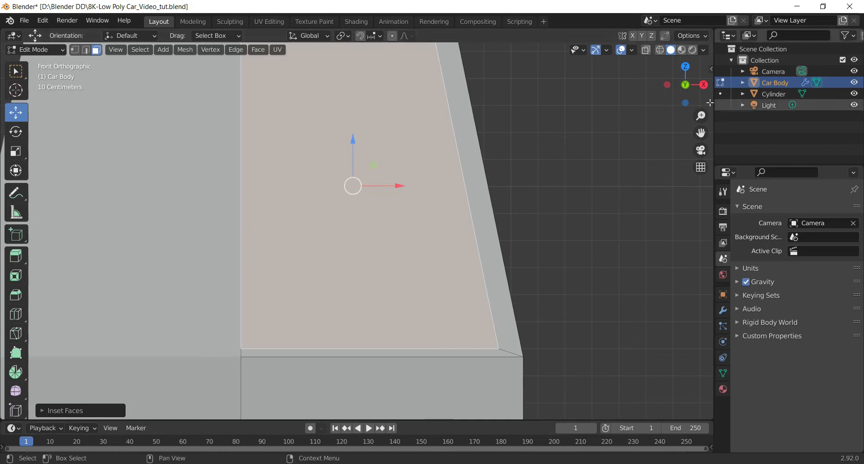
left_click_drag(701, 132, 734, 180)
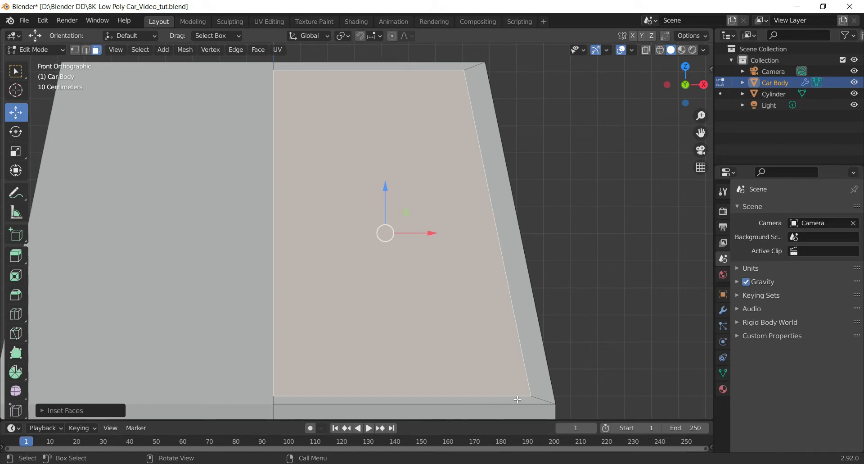
left_click(413, 64)
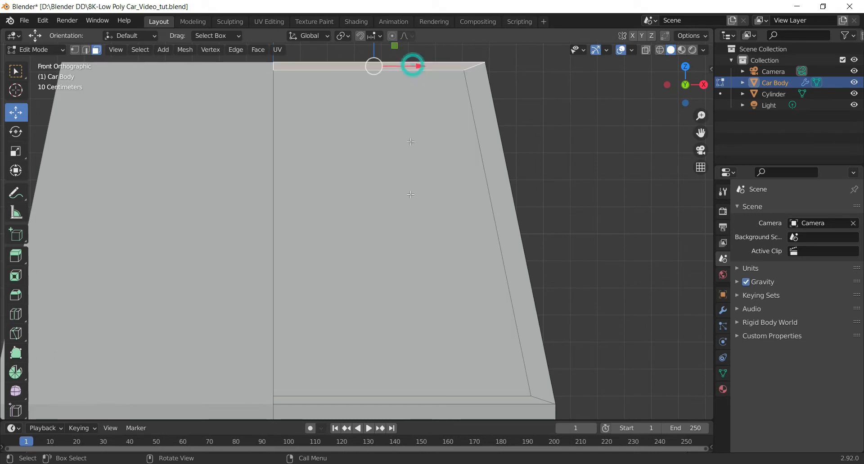
left_click(420, 398)
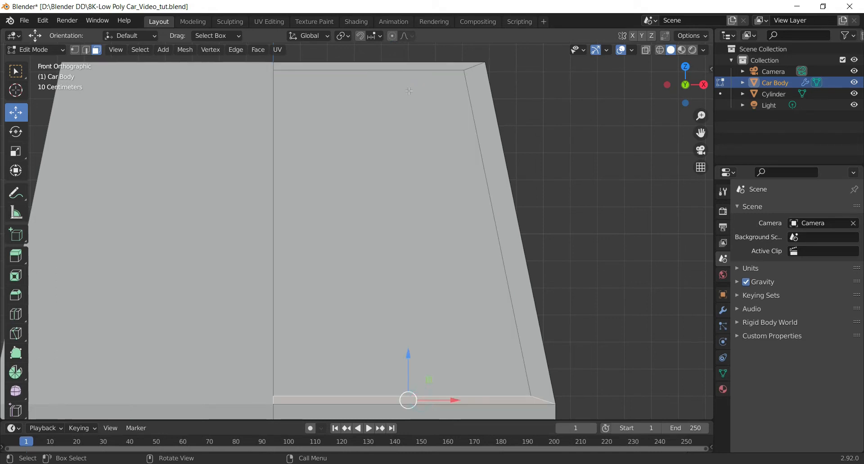
left_click(414, 66)
left_click(398, 403)
left_click(520, 250)
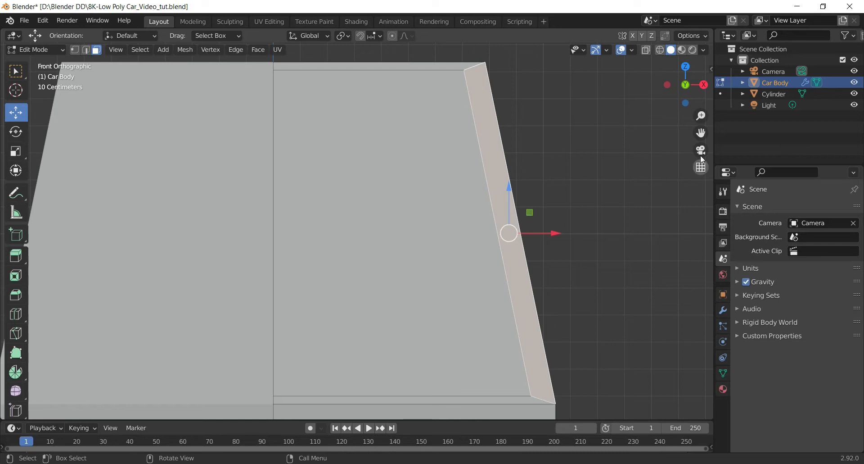
- Move the inset windshield's inner side edge outward along X until the side strip matches the width of the upper and lower strips
left_click_drag(701, 132, 679, 130)
left_click(85, 50)
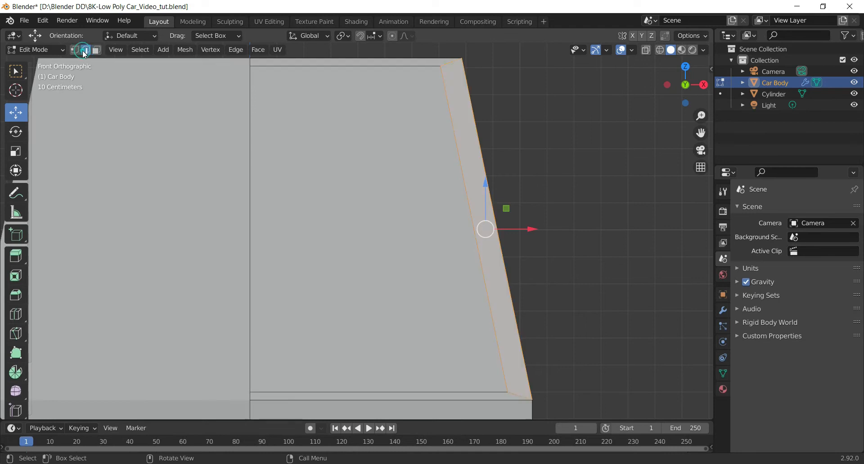
left_click(465, 208)
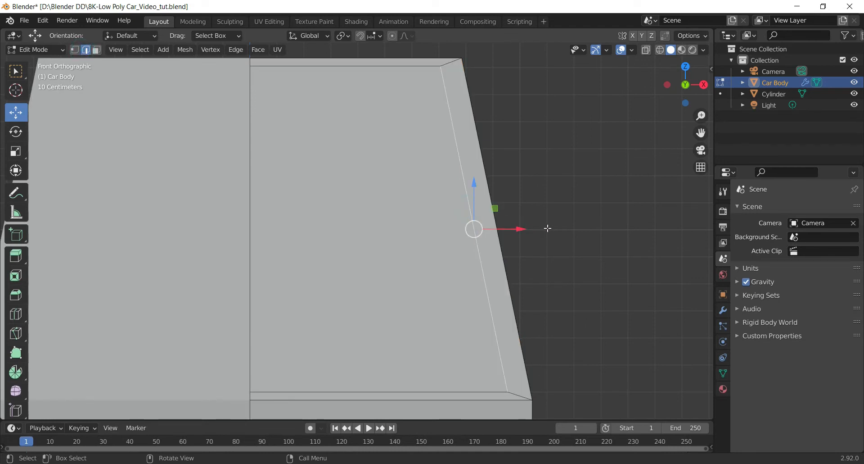
left_click_drag(518, 229, 531, 232)
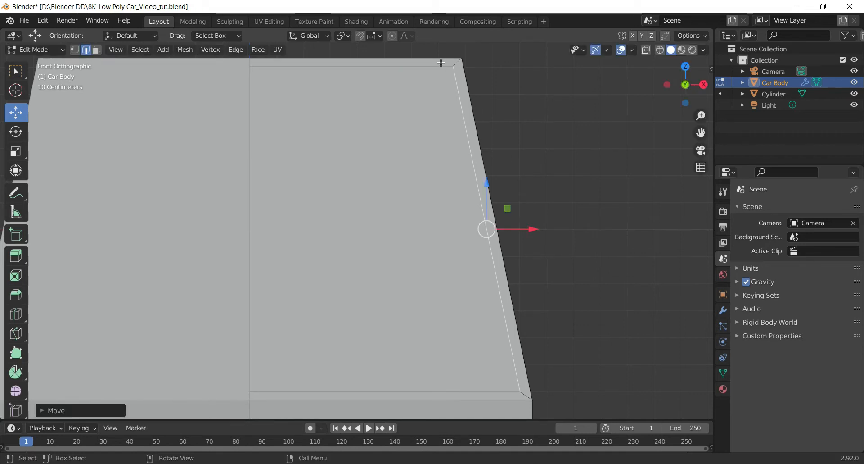
scroll(548, 229, "up", 1)
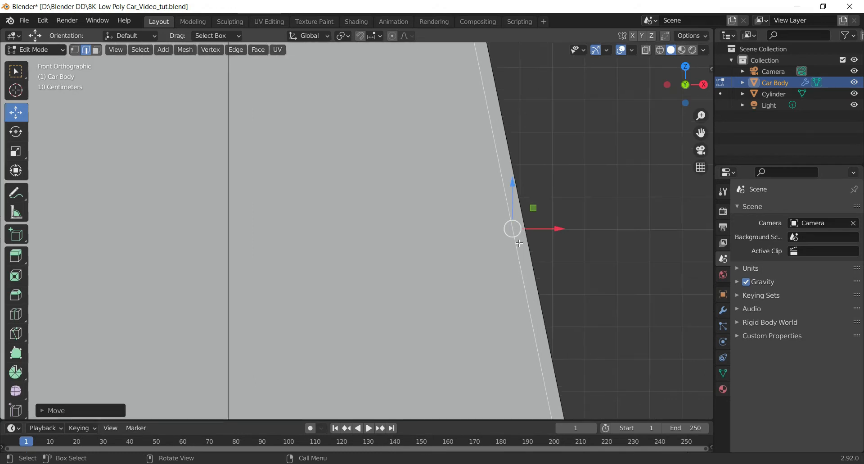
left_click_drag(701, 133, 708, 201)
left_click_drag(566, 296, 567, 296)
scroll(571, 209, "down", 4)
left_click(570, 211)
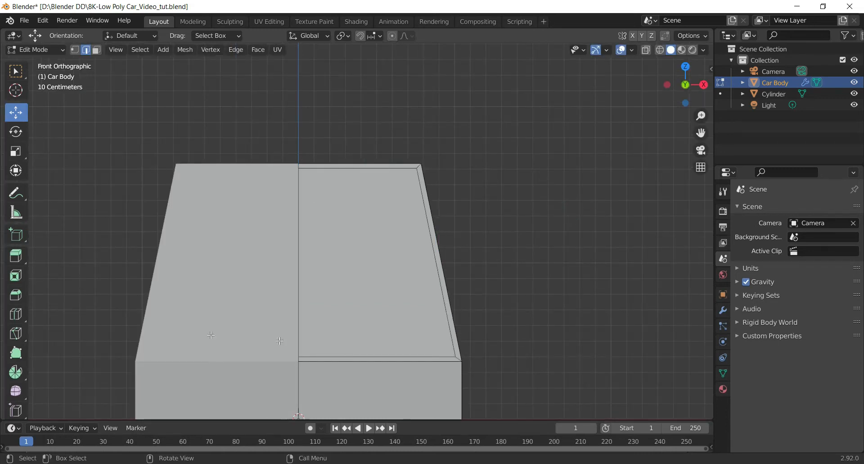
- Extrude the inner windshield face about 0.03 m into the cabin
left_click_drag(686, 88, 661, 100)
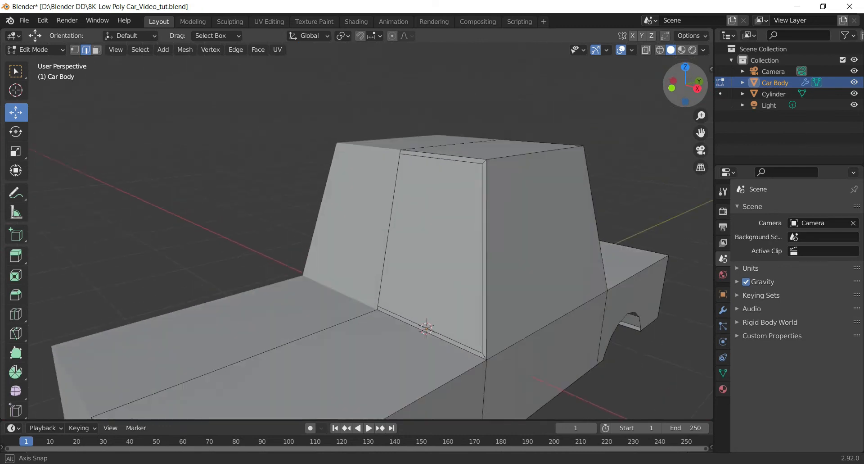
left_click(450, 218)
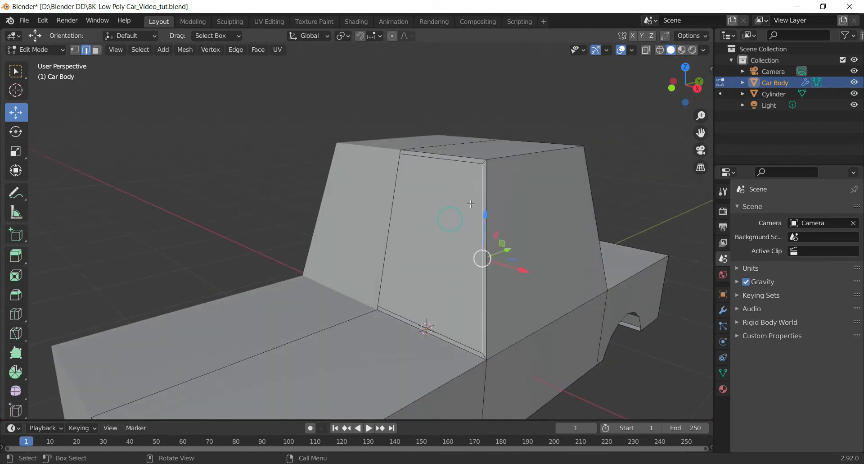
left_click(97, 49)
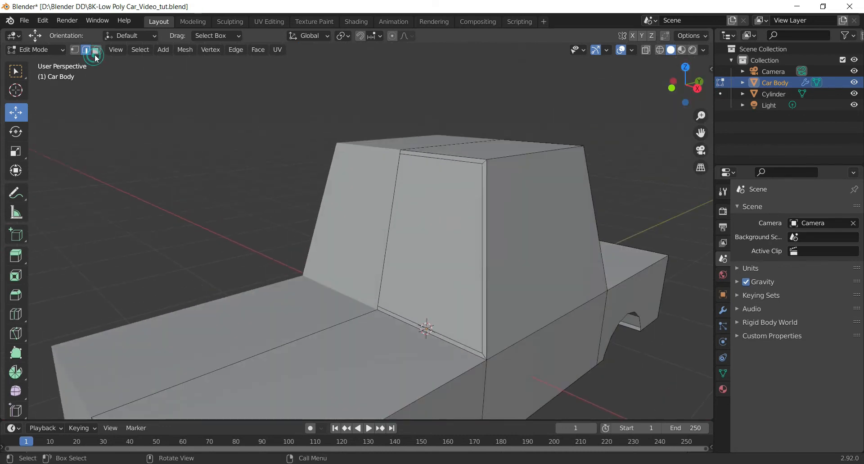
left_click(440, 201)
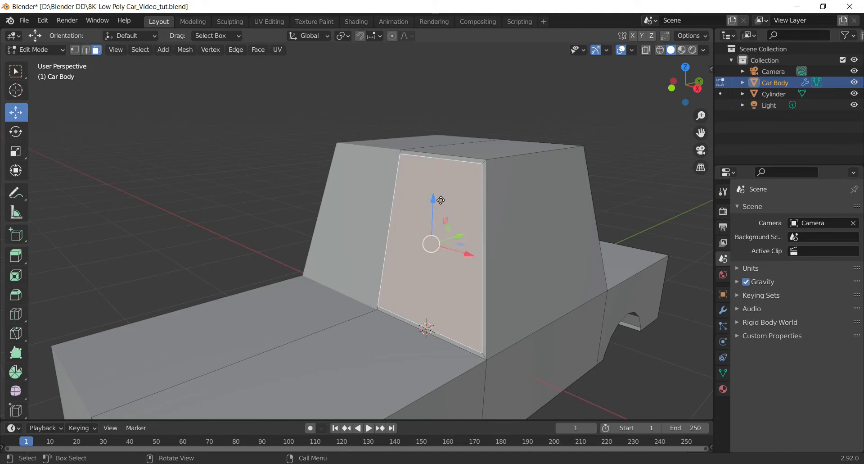
key("e")
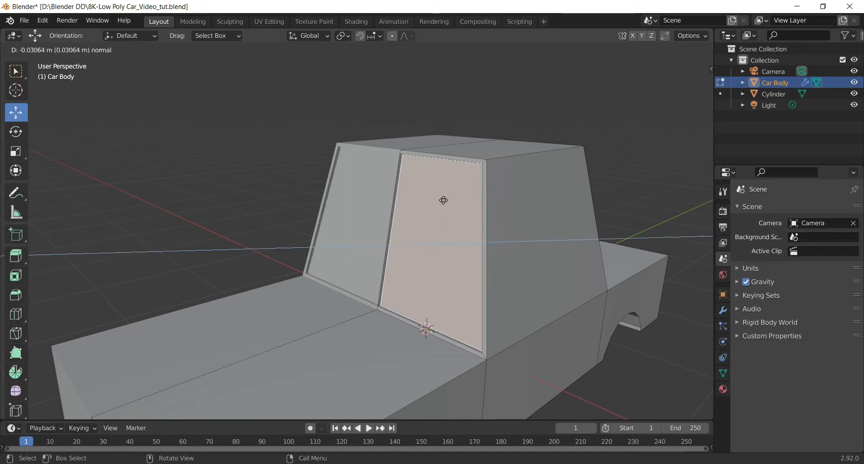
left_click(444, 200)
- Delete the narrow face the extrusion left along the windshield's centre line, using the Faces option
scroll(444, 203, "up", 3)
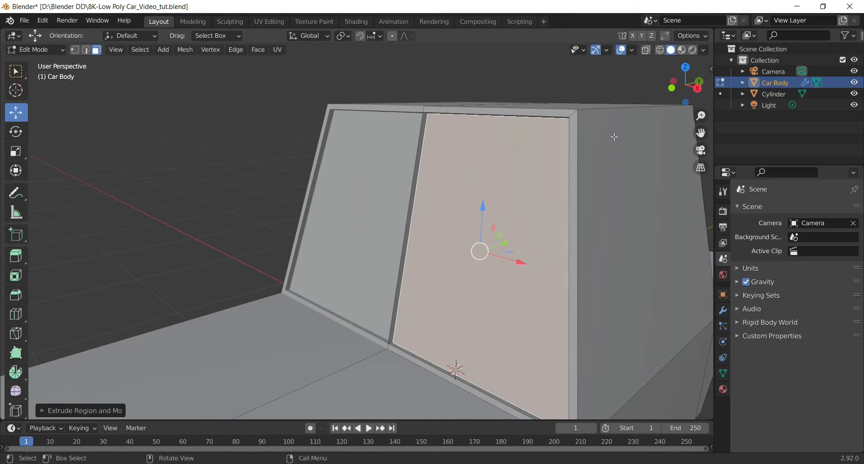
left_click_drag(700, 132, 650, 57)
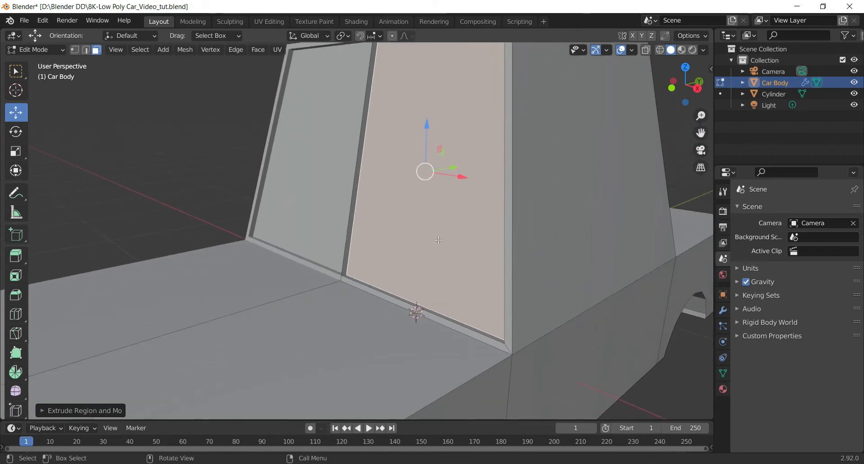
left_click(360, 155, "alt")
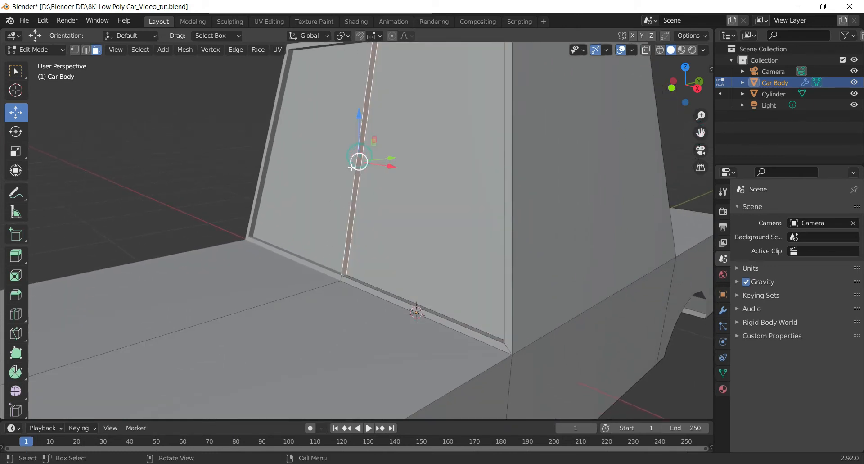
scroll(439, 158, "down", 4)
middle_click_drag(440, 158, 253, 135)
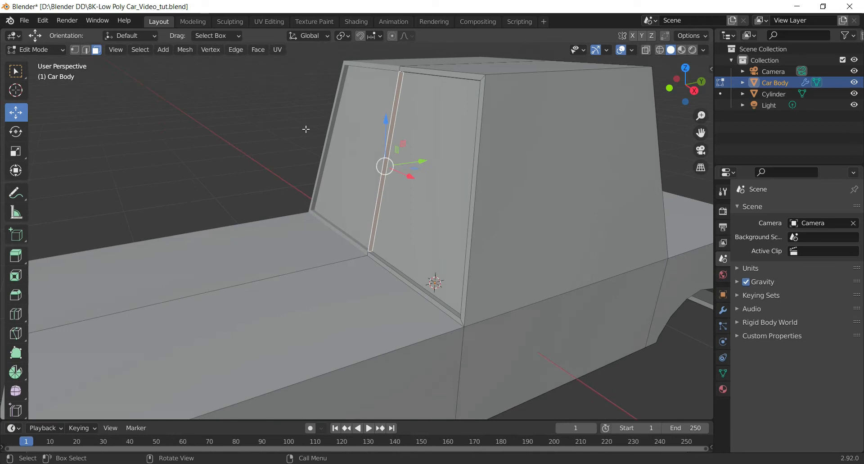
left_click(398, 133)
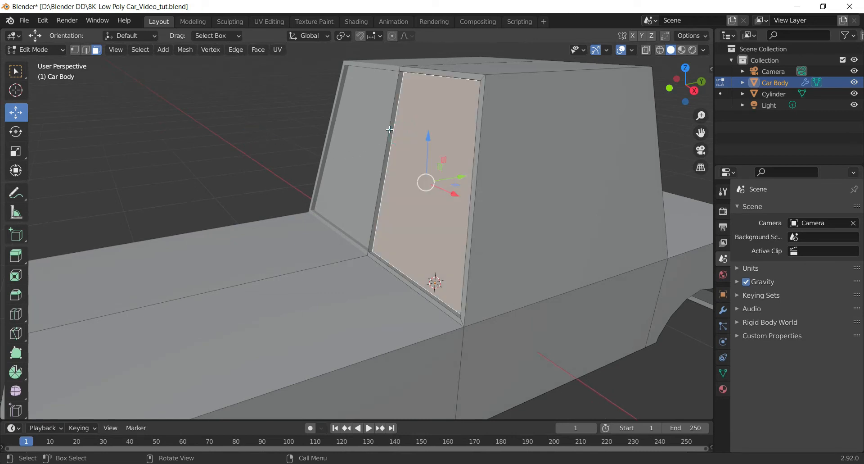
left_click(390, 130)
key("x")
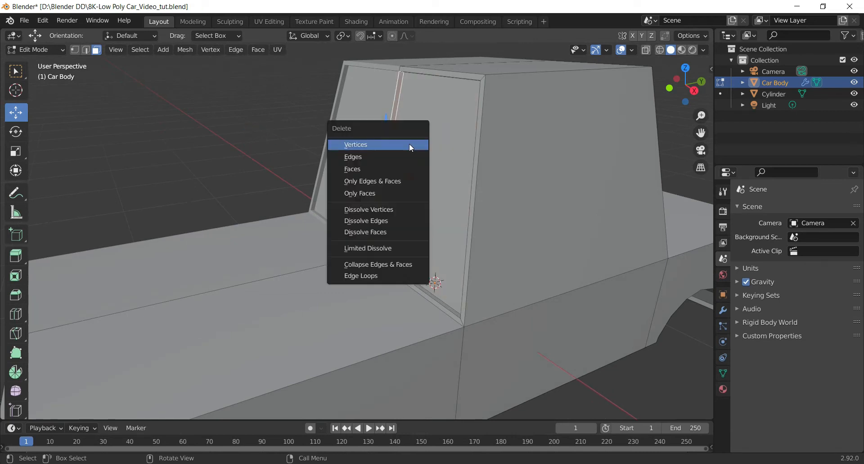
left_click(388, 169)
- Inset the +X half of the cabin's rear window face by about 0.07 m with Boundary off
scroll(586, 130, "down", 3)
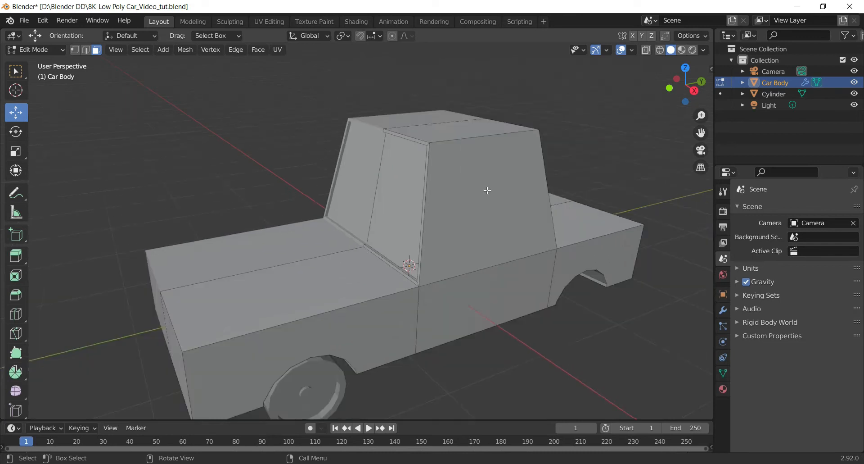
left_click_drag(697, 99, 541, 95)
left_click_drag(703, 139, 566, 140)
left_click_drag(689, 100, 700, 108)
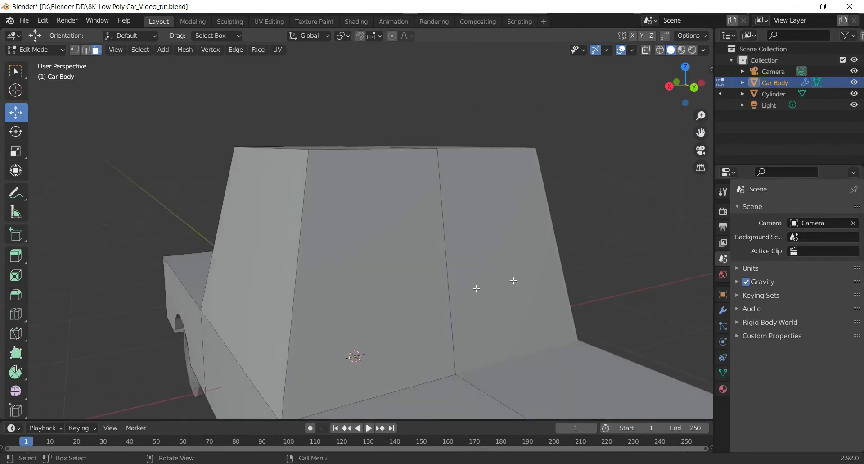
left_click(386, 276)
scroll(424, 225, "down", 2)
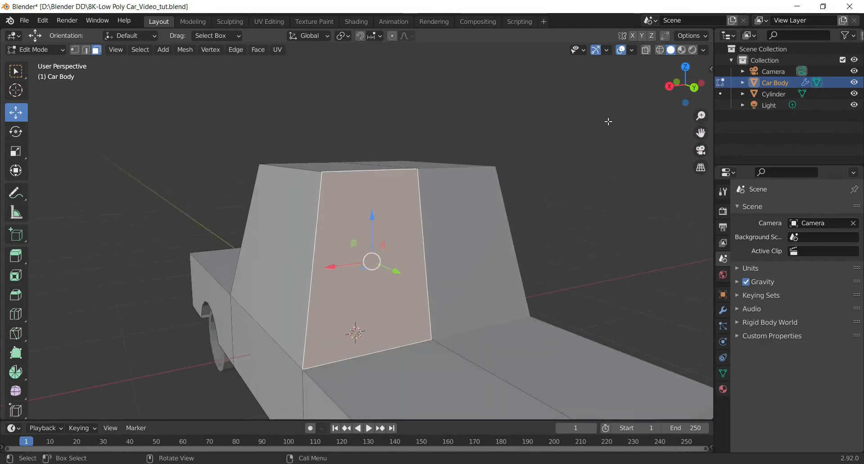
key("i")
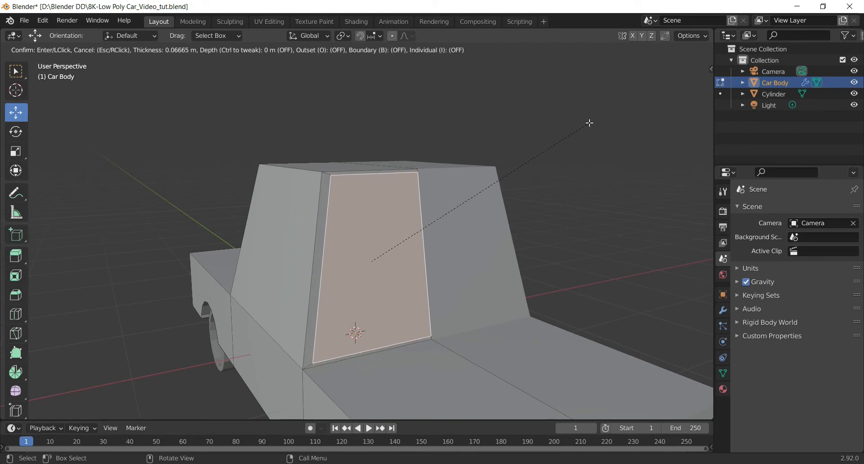
left_click(590, 123)
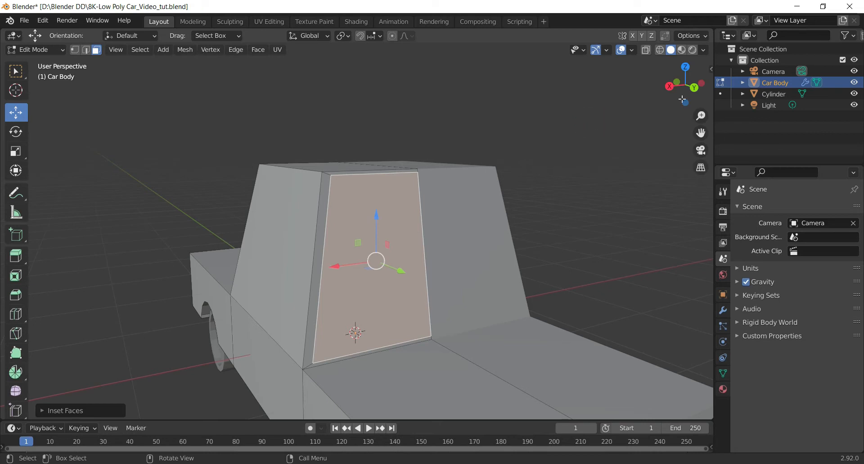
- Move the inset rear window's outer side edge outward along X until the side strip matches the width of the upper and lower strips
left_click(692, 87)
scroll(126, 162, "up", 4)
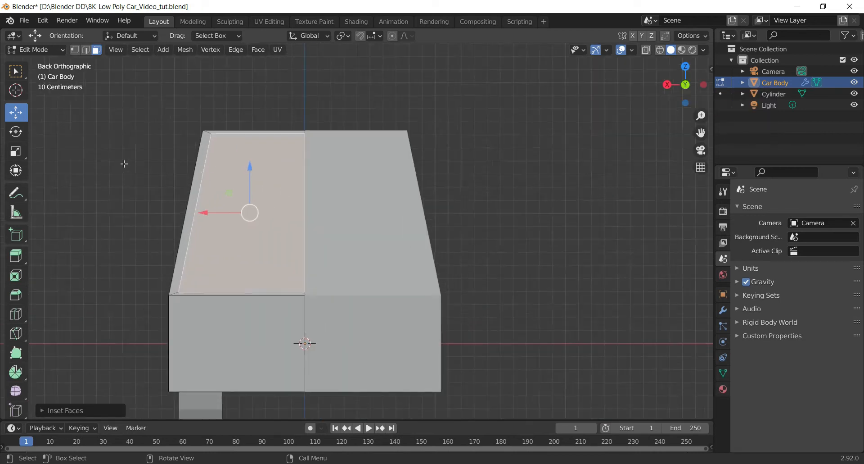
left_click_drag(701, 133, 853, 116)
left_click(85, 55)
left_click(85, 50)
left_click(286, 157)
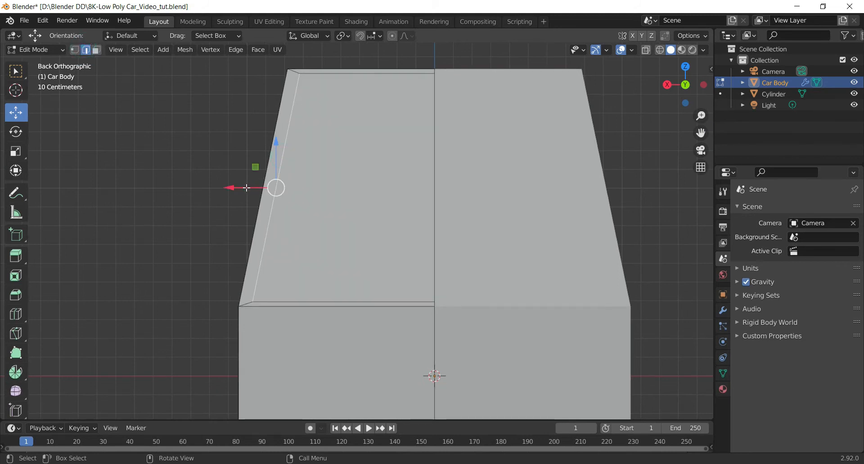
left_click_drag(243, 187, 235, 189)
left_click(208, 157)
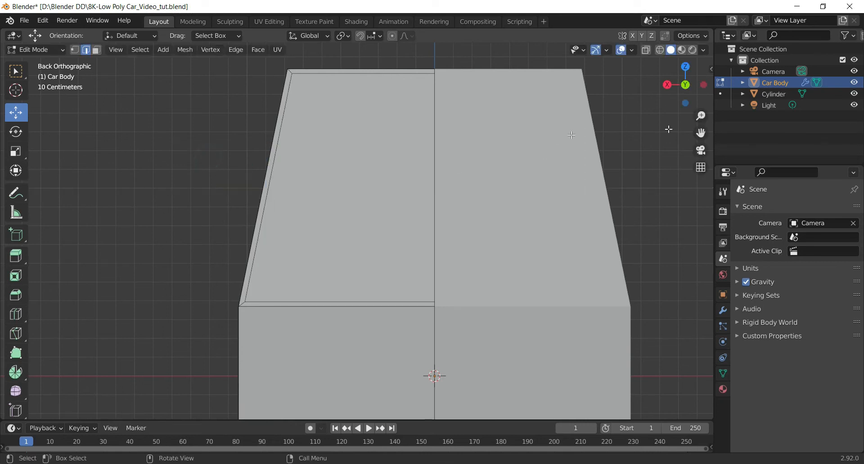
- Extrude the inner rear window face about 0.015 m into the cabin
left_click_drag(690, 85, 664, 97)
scroll(377, 372, "down", 6)
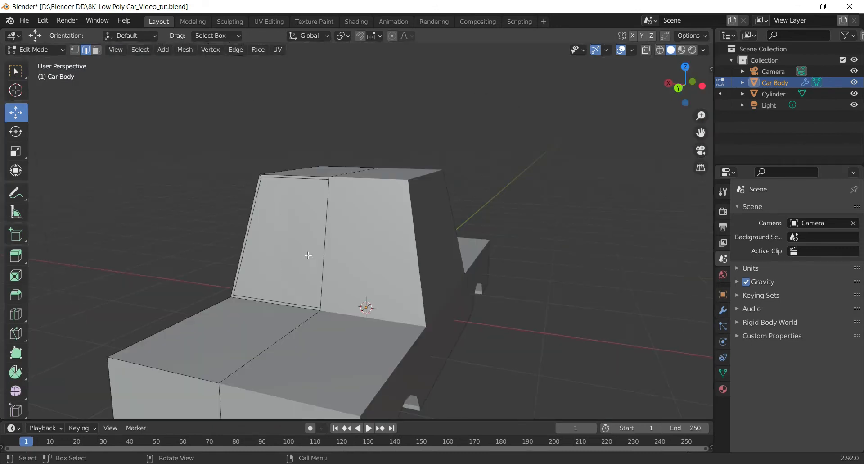
left_click(280, 221)
scroll(286, 224, "up", 2)
key("3")
left_click(265, 227)
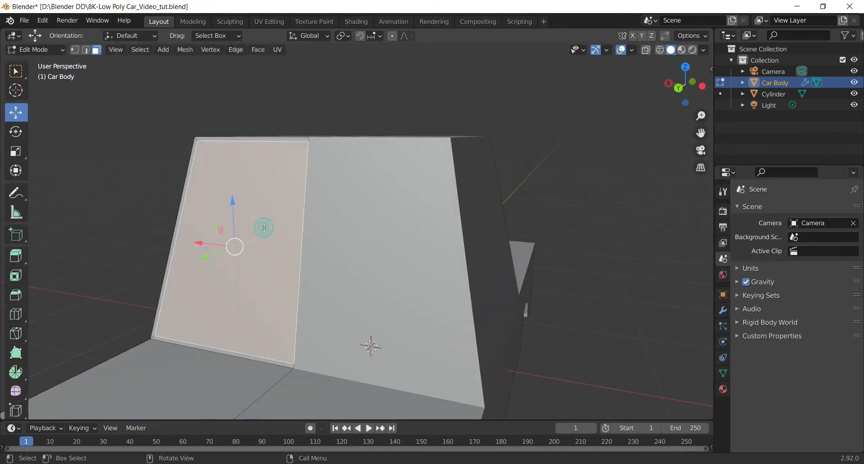
scroll(267, 226, "down", 1)
left_click_drag(687, 84, 676, 87)
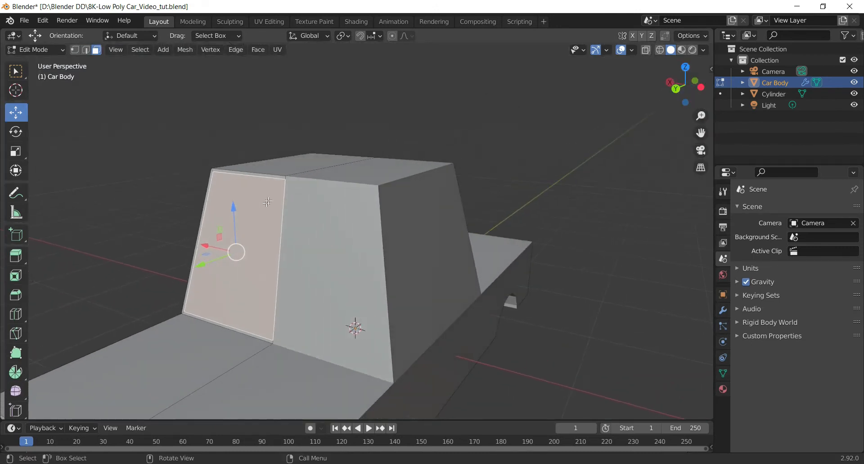
key("e")
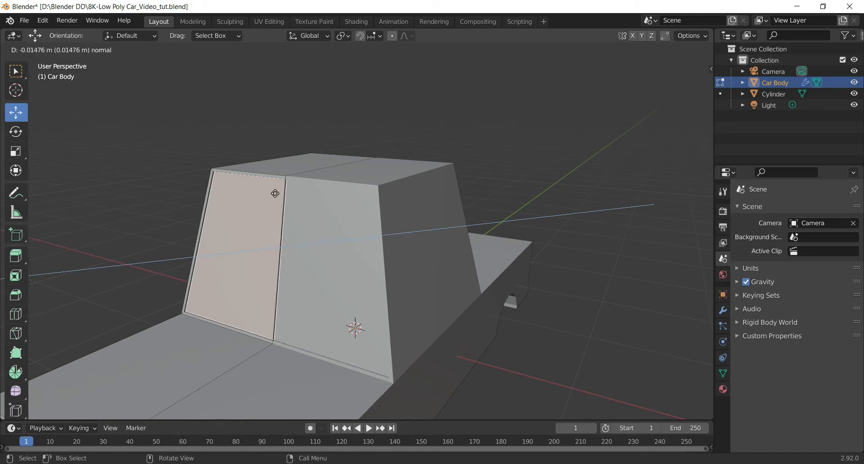
left_click(276, 193)
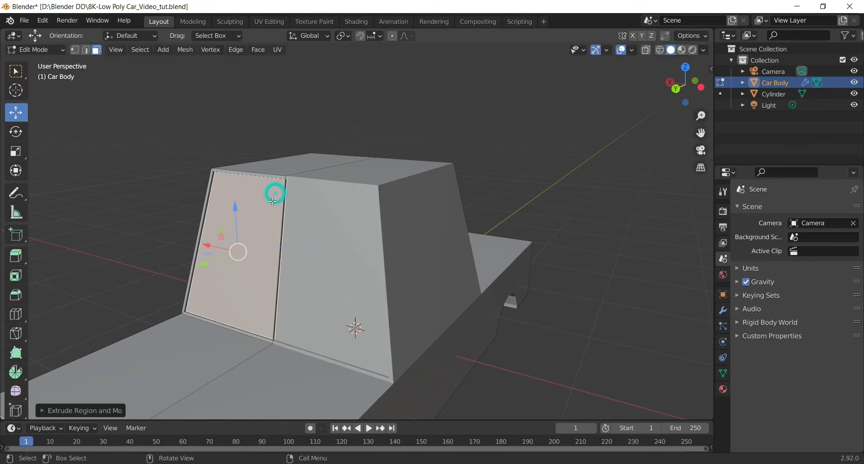
- Delete the narrow face the extrusion left along the rear window's centre line
scroll(204, 186, "up", 5)
scroll(163, 193, "down", 5)
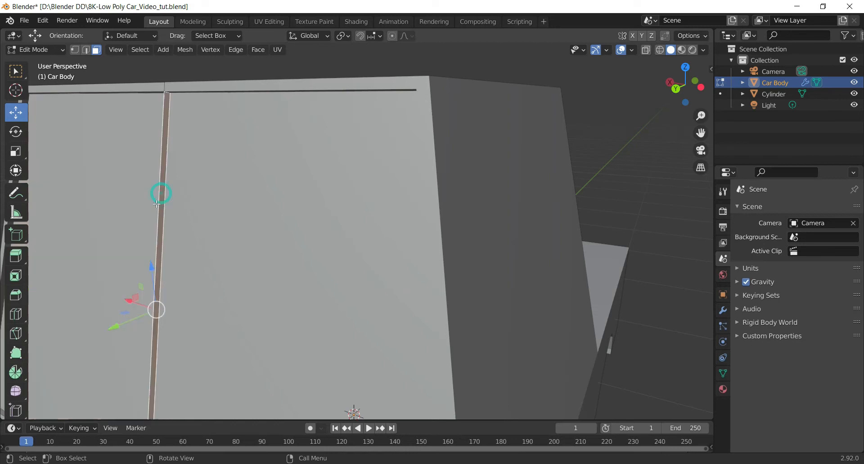
key("x")
left_click(352, 220)
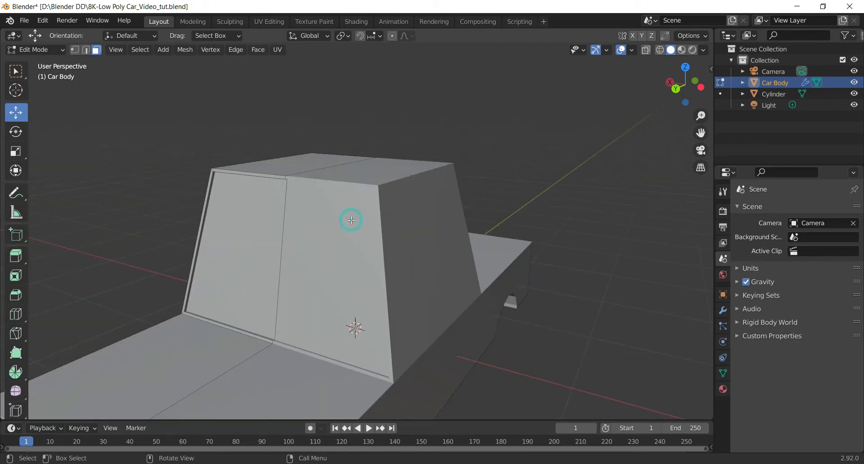
- Add one centred loop cut running across the cabin roof and down the cabin side and the body below it
mouse_move(686, 96)
left_mouse_down()
mouse_move(671, 121)
mouse_move(693, 92)
left_mouse_up()
scroll(597, 172, "up", 2)
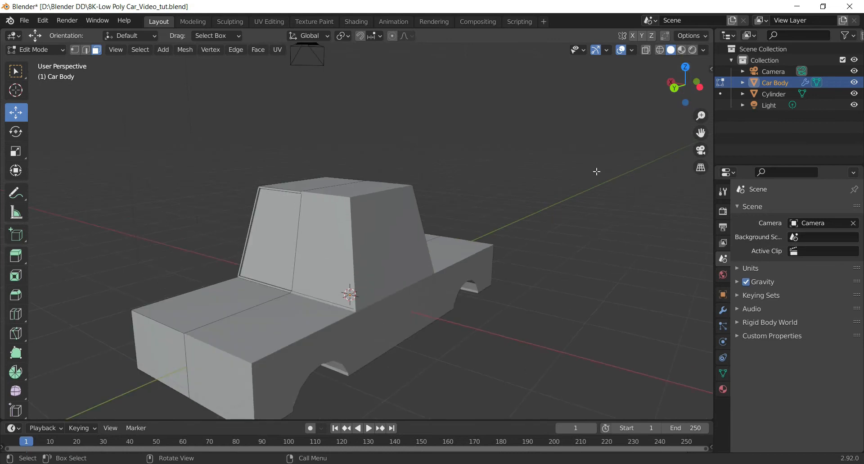
left_click_drag(701, 133, 594, 118)
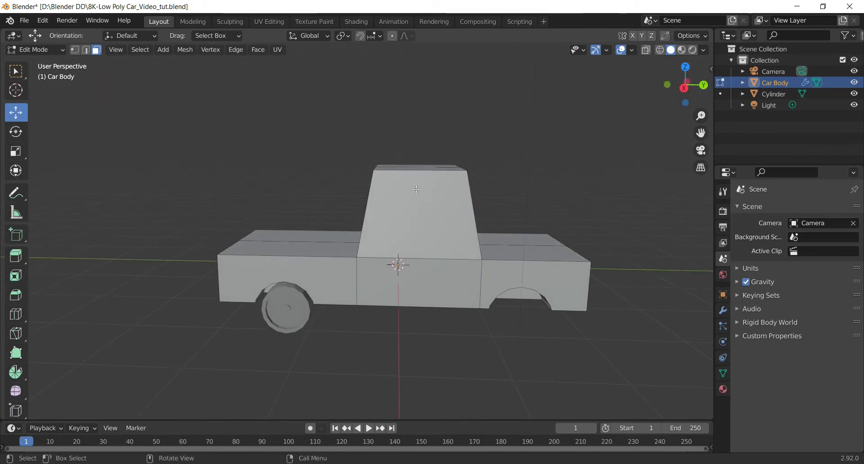
left_click_drag(694, 102, 685, 94)
left_click(419, 223)
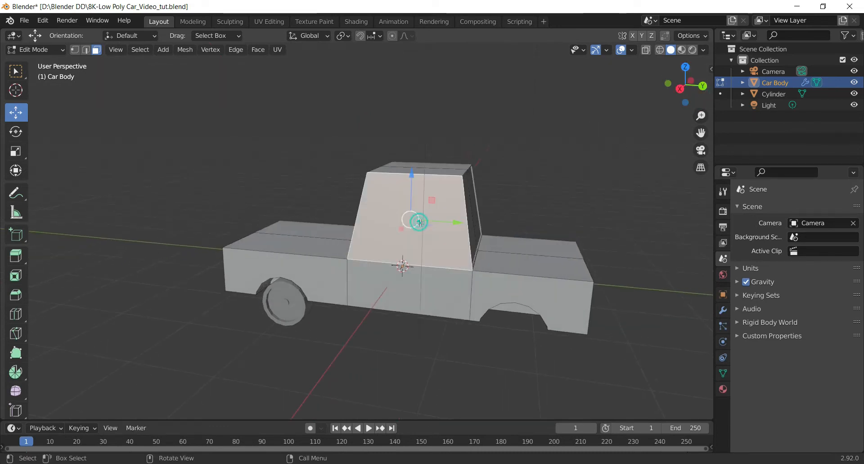
key("KP_Decimal")
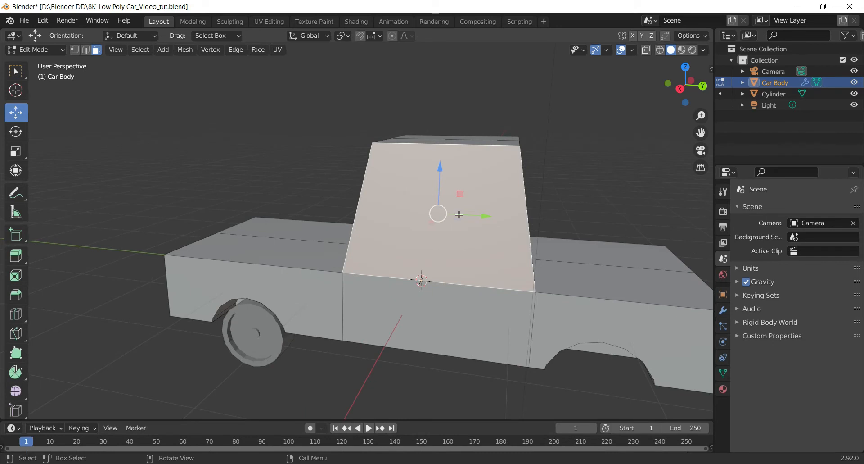
left_click(579, 135)
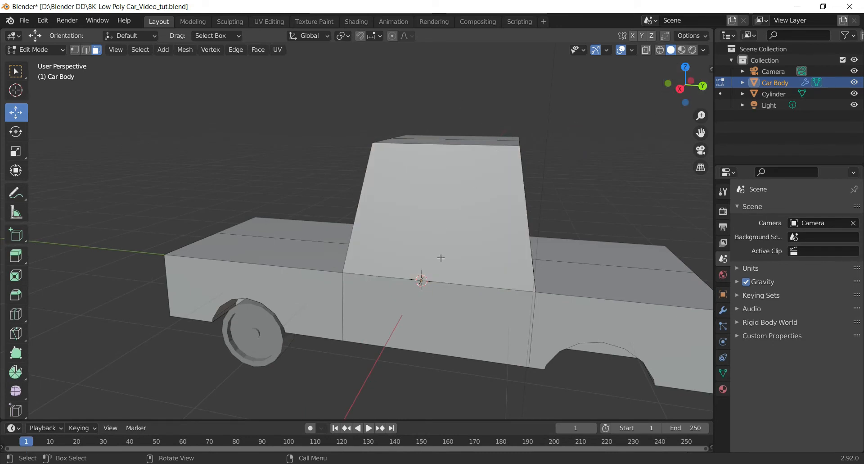
left_click(680, 89)
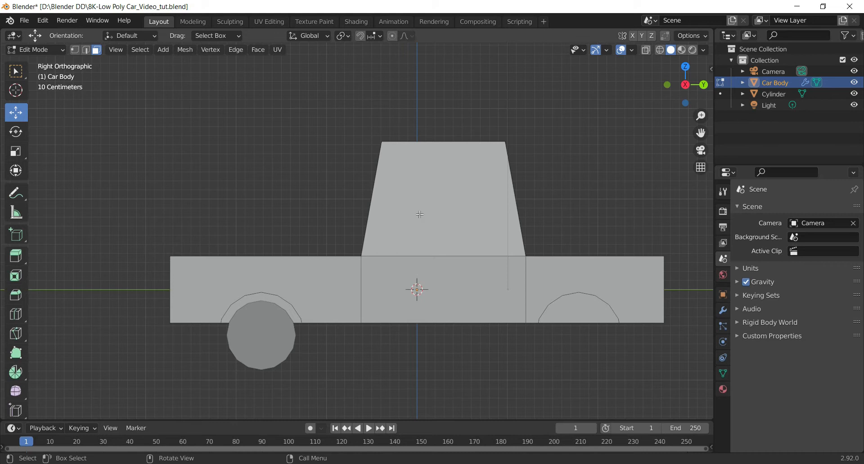
left_click_drag(700, 94, 674, 161)
key("ctrl+r")
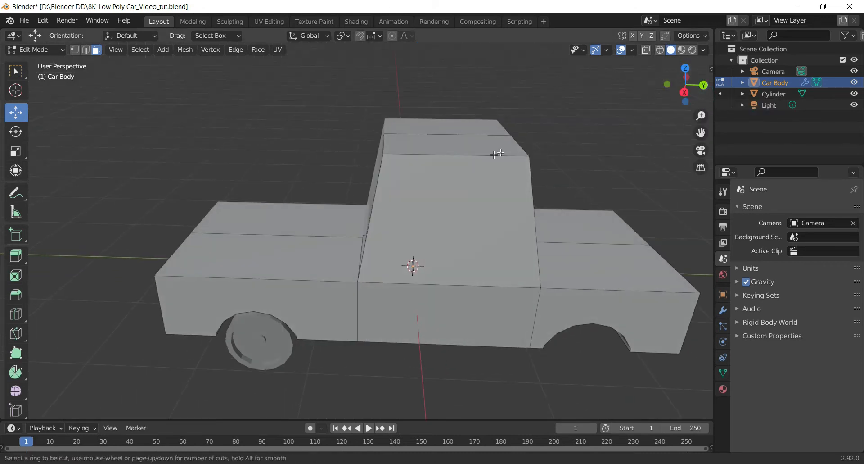
left_click(467, 156)
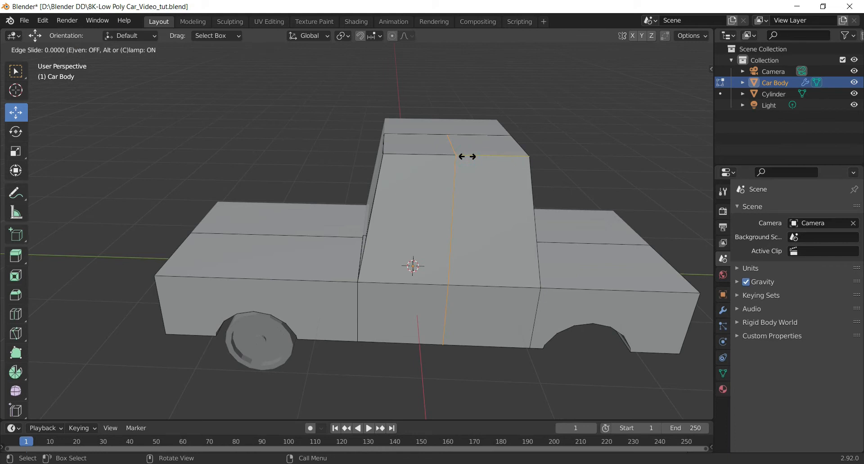
left_click(467, 156)
- Move the new loop cut slightly toward the rear of the car along Y
left_click(680, 93)
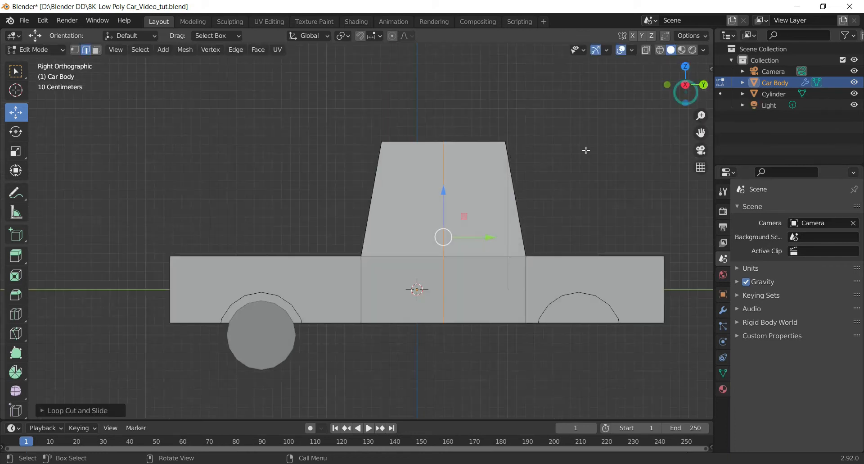
scroll(586, 150, "up", 1)
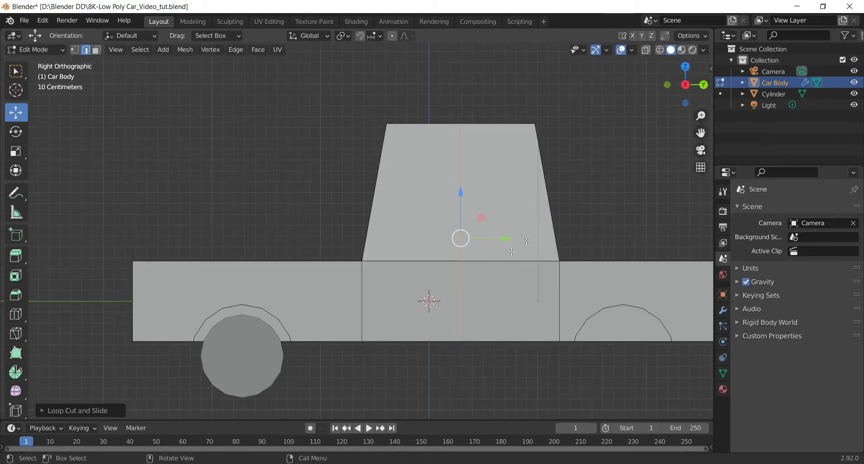
left_click_drag(701, 132, 646, 135)
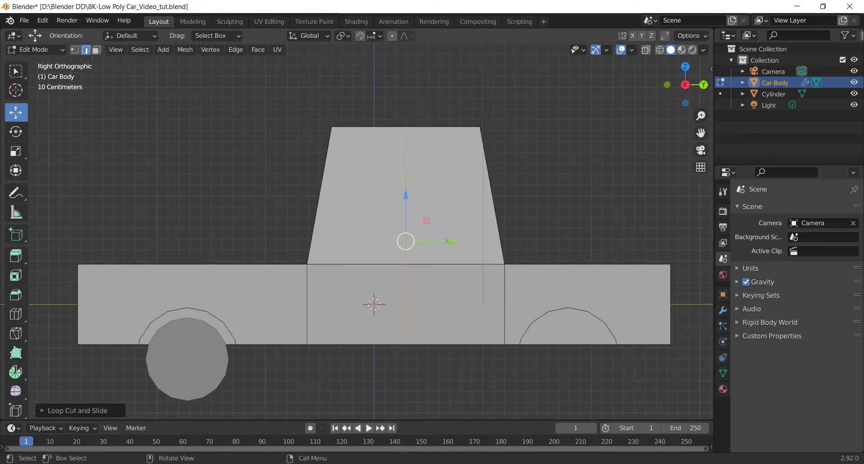
left_click_drag(449, 241, 456, 242)
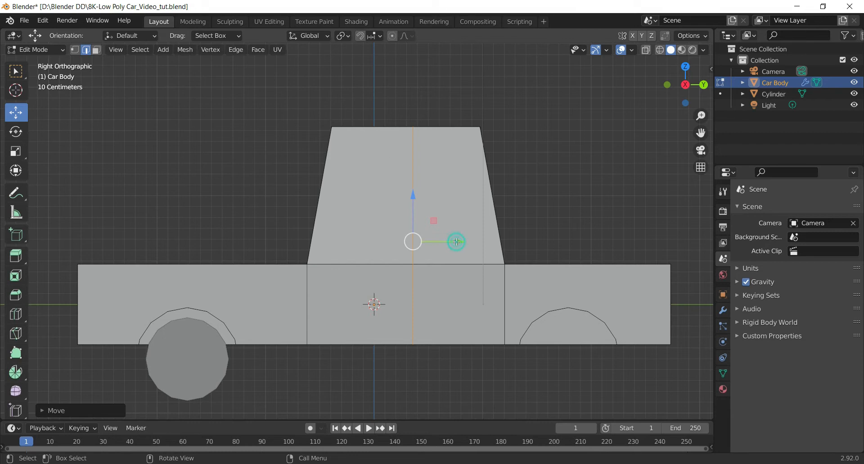
left_click_drag(459, 242, 459, 242)
left_click(568, 176)
scroll(560, 180, "up", 2)
scroll(525, 175, "down", 4)
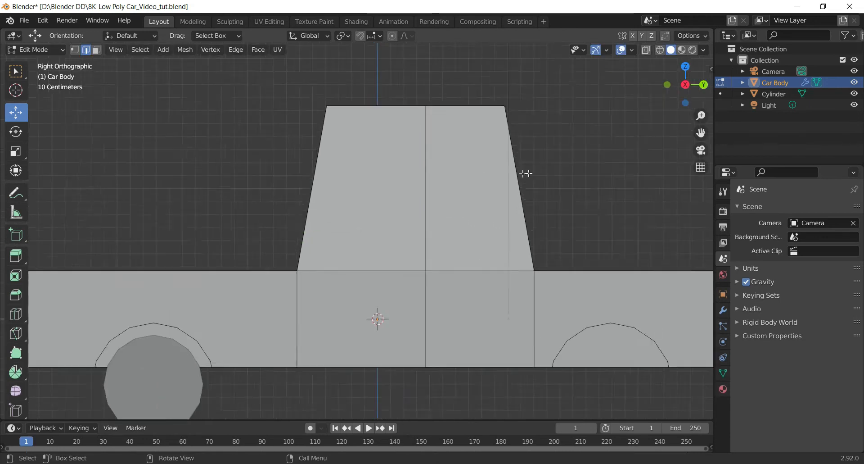
- Inset the front side face of the cabin by about 0.057 m
left_click_drag(685, 86, 516, 210)
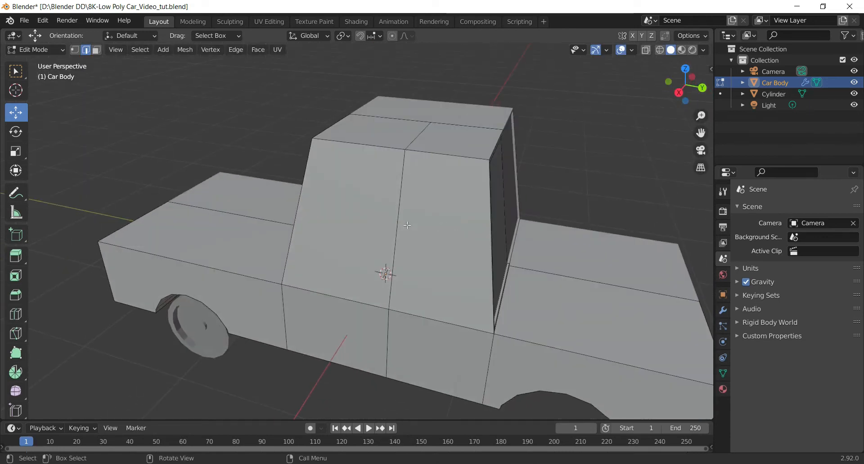
key("3")
left_click(358, 203)
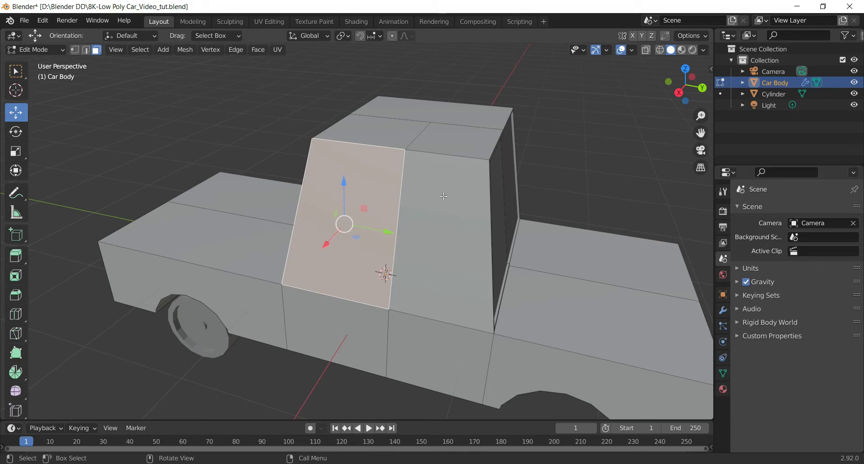
key("i")
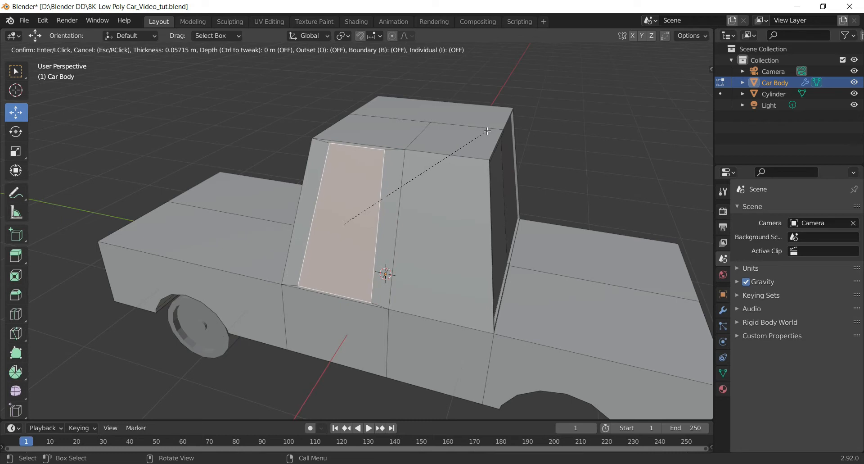
left_click(487, 131)
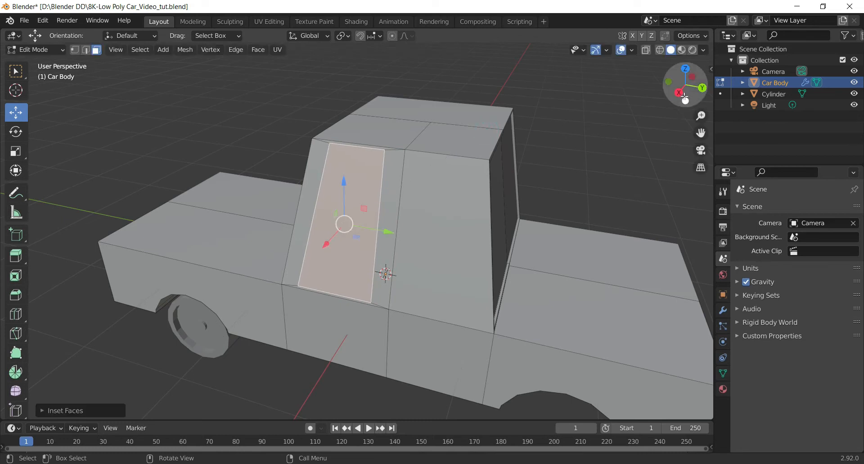
- Move both side edges of the front side window inset outward along Y until their strips match the upper and lower strips' width
left_click(683, 93)
left_click_drag(701, 132, 740, 203)
scroll(386, 135, "up", 6)
scroll(494, 143, "down", 1)
left_click_drag(701, 132, 651, 40)
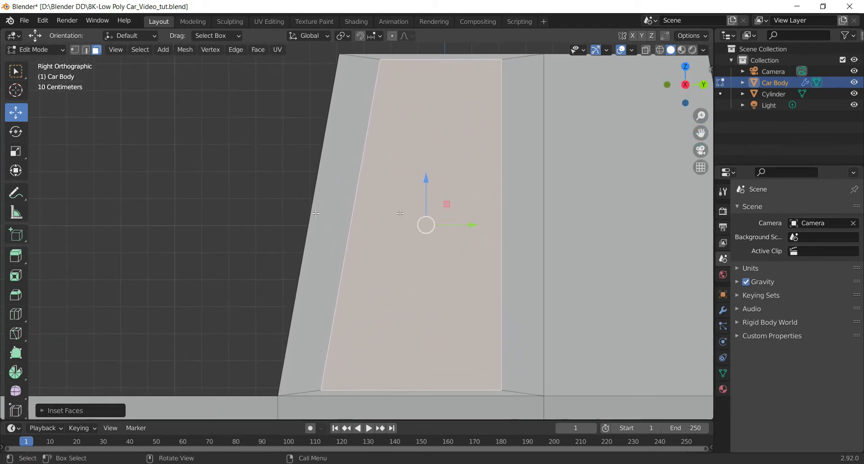
left_click(497, 209)
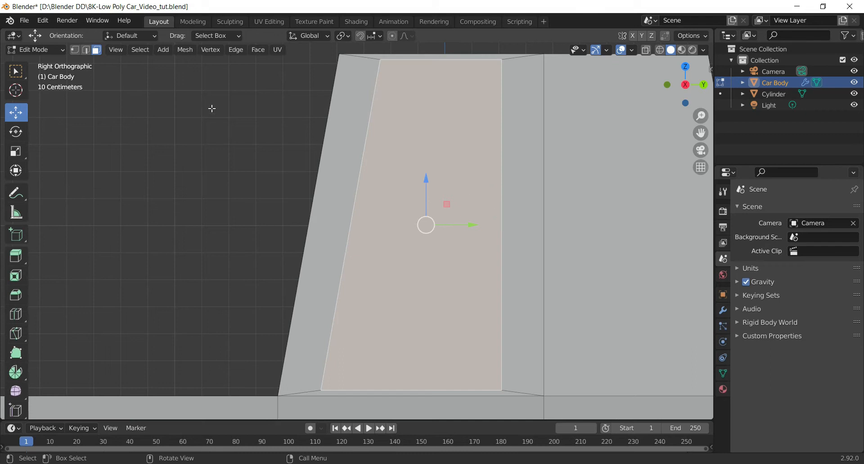
left_click(85, 49)
left_click(502, 207)
left_click_drag(547, 225, 575, 228)
left_click(354, 201)
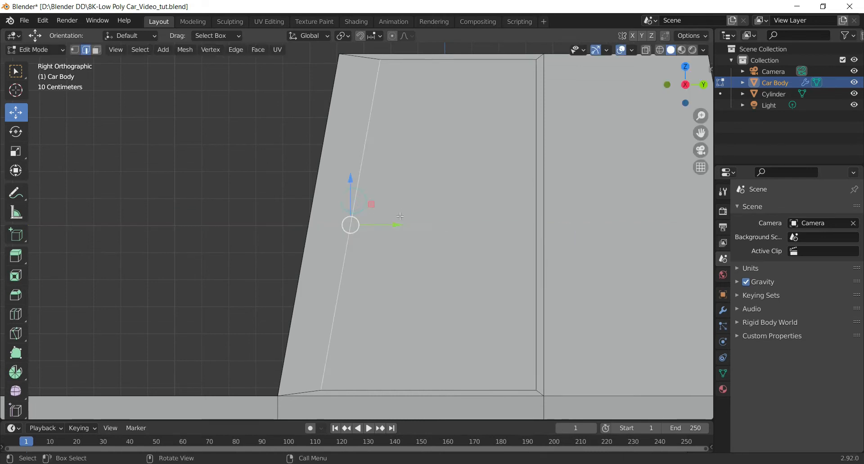
left_click_drag(393, 225, 360, 229)
scroll(503, 224, "down", 5)
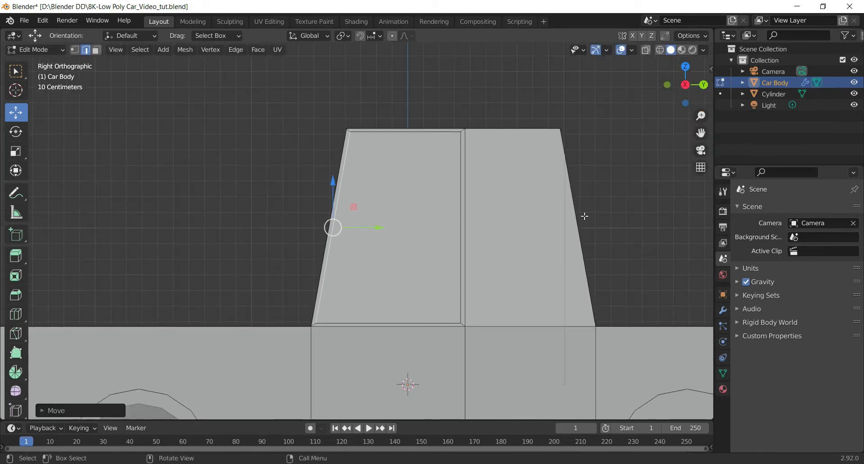
- Inset the rear side face of the cabin by about 0.045 m
left_click_drag(686, 88, 692, 101)
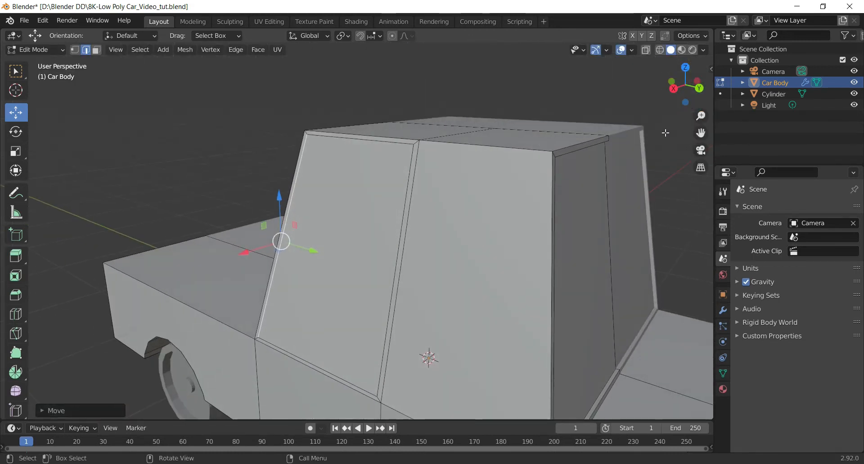
key("3")
left_click(494, 271)
scroll(505, 270, "down", 2)
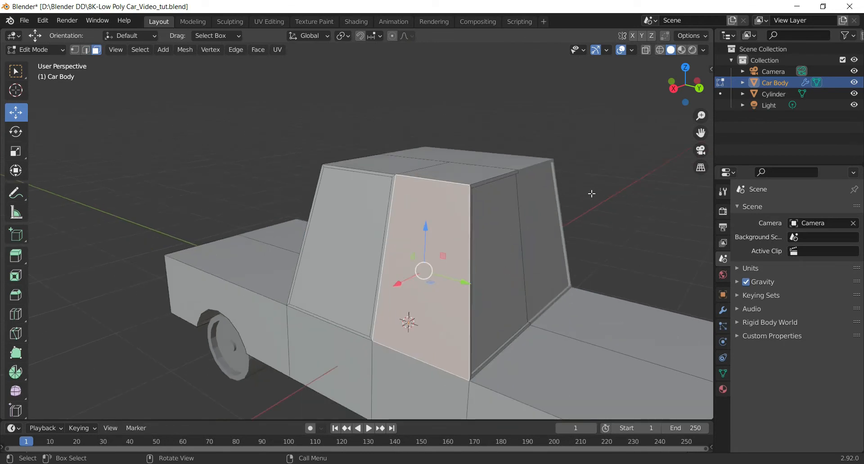
key("i")
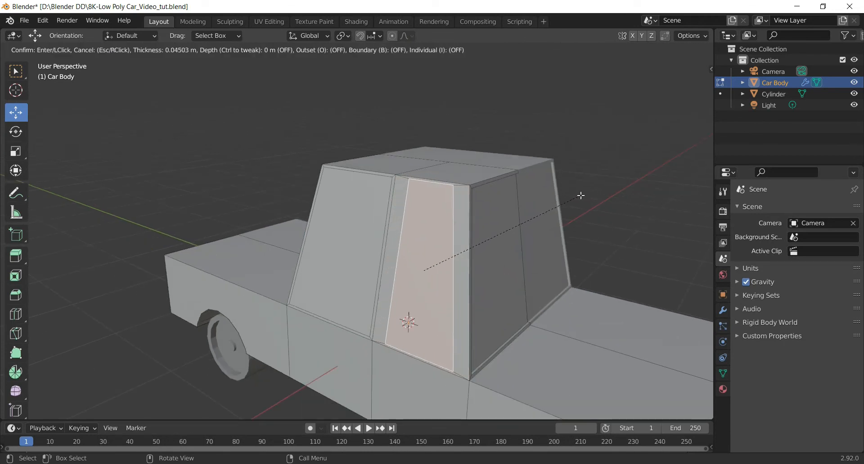
left_click(580, 196)
left_click_drag(669, 96, 668, 101)
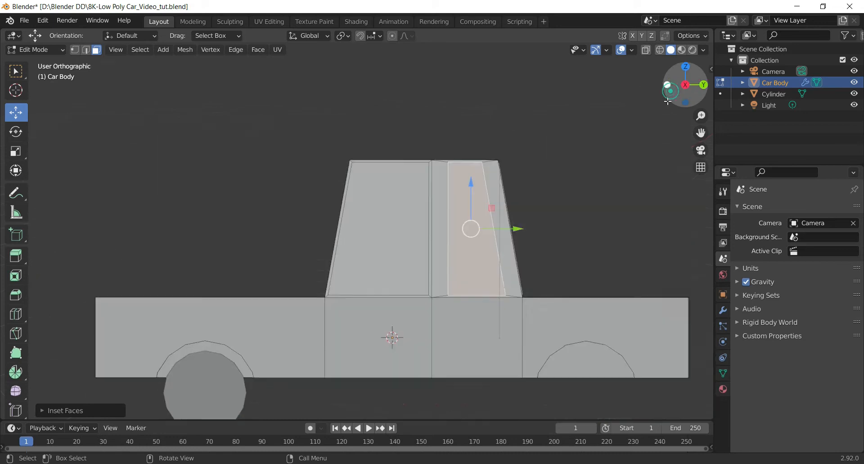
- Move both side edges of the rear side window inset outward along Y until their strips match the upper and lower strips' width
scroll(674, 118, "up", 4)
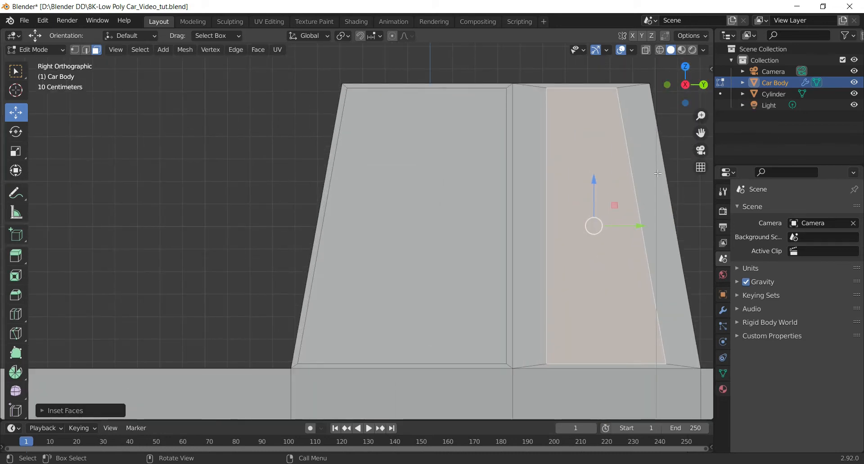
left_click_drag(692, 95, 647, 96)
left_click(674, 85)
left_click_drag(701, 132, 610, 153)
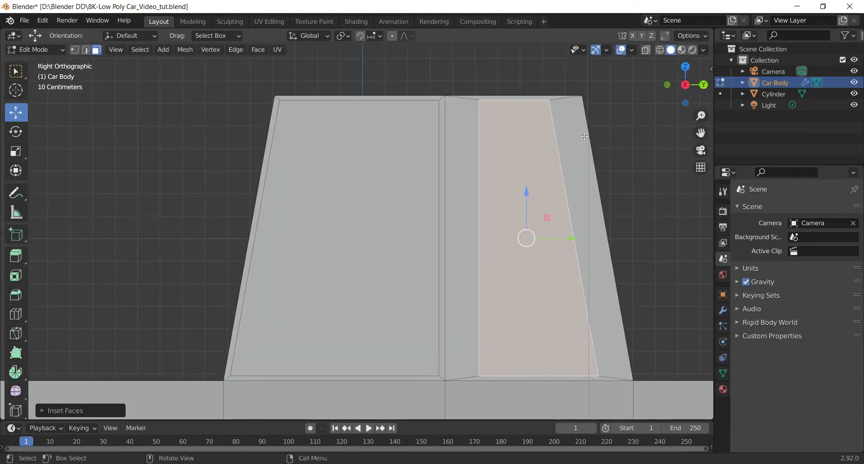
key("2")
left_click(581, 240)
left_click_drag(617, 238, 646, 238)
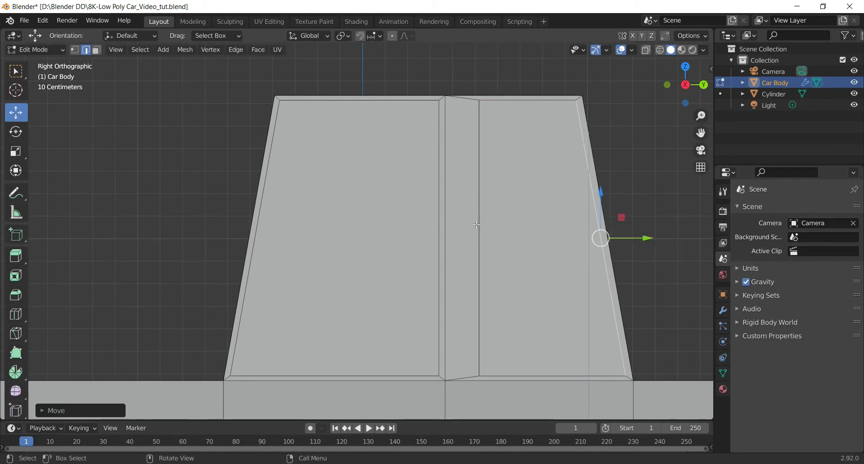
left_click(480, 224)
mouse_move(515, 238)
left_mouse_down()
mouse_move(493, 240)
mouse_move(527, 238)
left_mouse_up()
scroll(585, 218, "down", 2)
left_click_drag(695, 99, 662, 109)
left_click(631, 133)
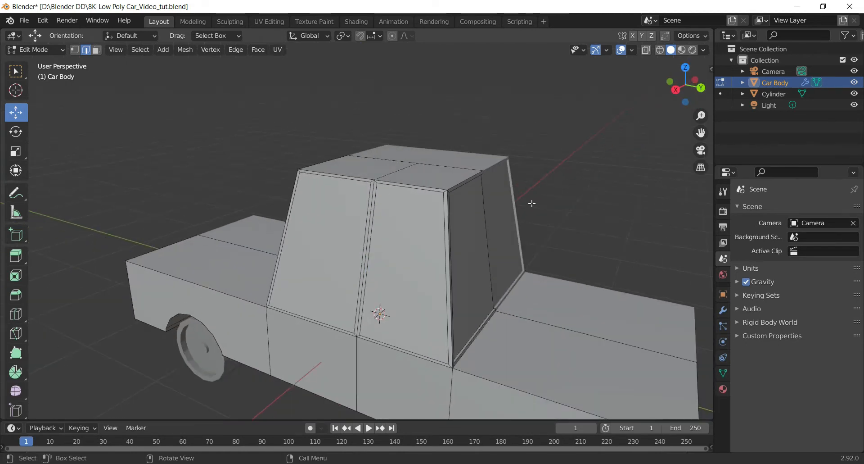
- Extrude the front and rear side window faces together about 0.026 m inward into the cabin
left_click(529, 148)
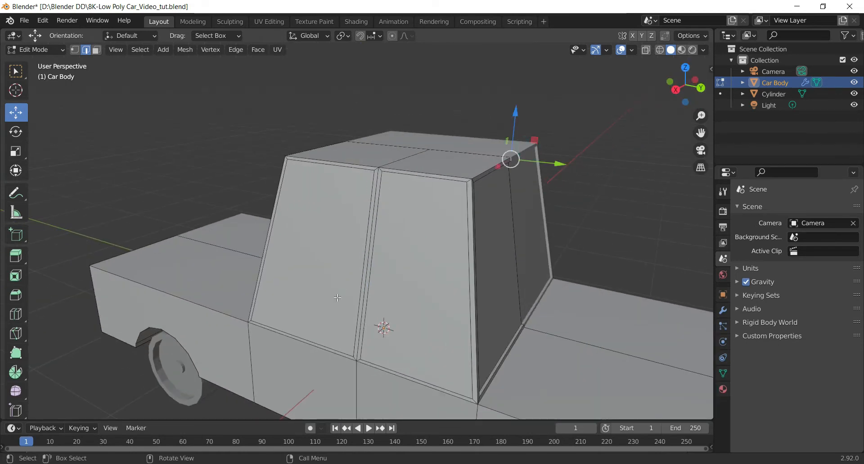
left_click(357, 270)
left_click(414, 261)
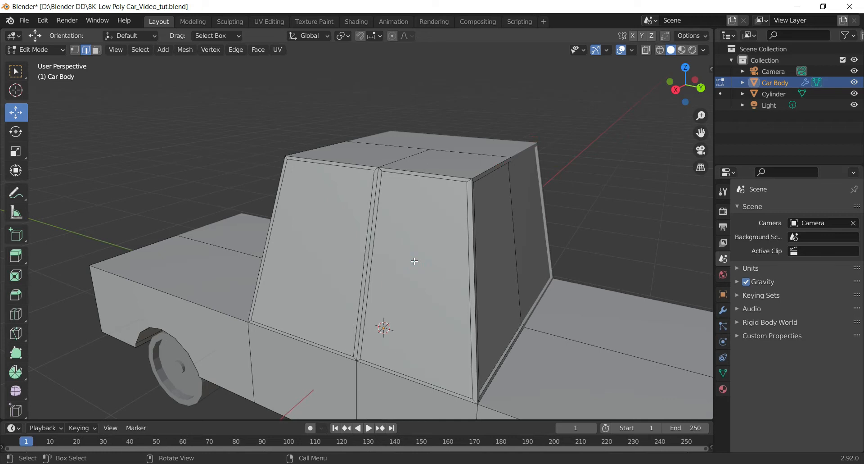
key("3")
left_click(417, 259)
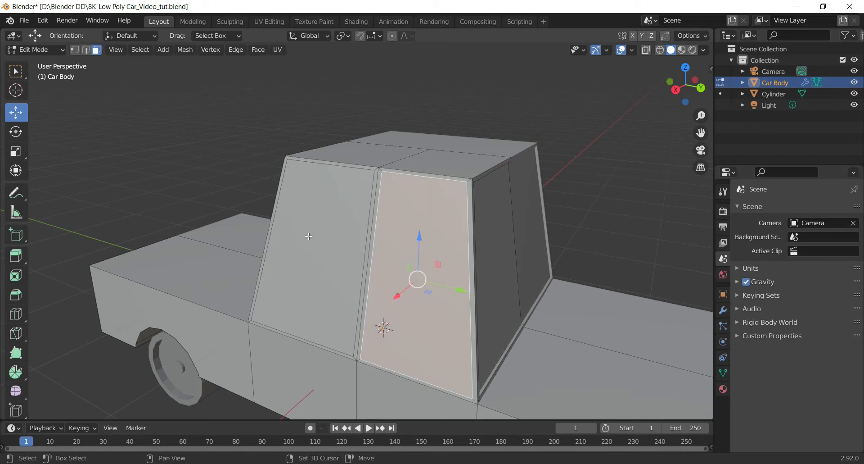
left_click(309, 236, "shift")
left_click_drag(682, 92, 670, 92)
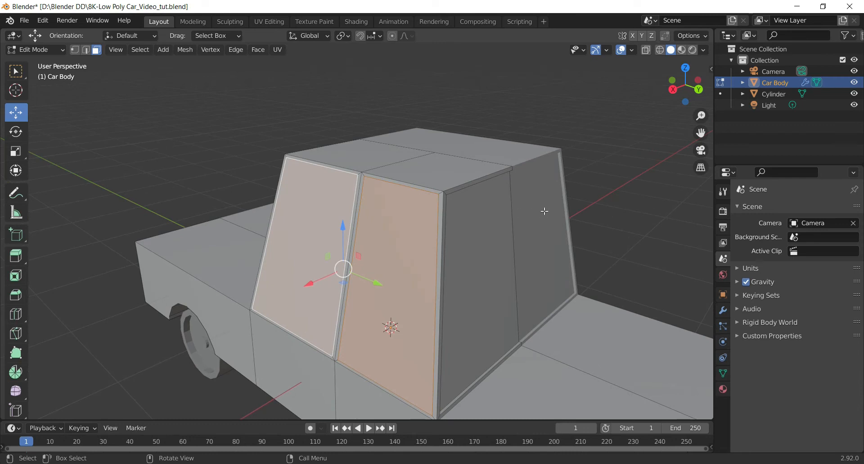
key("e")
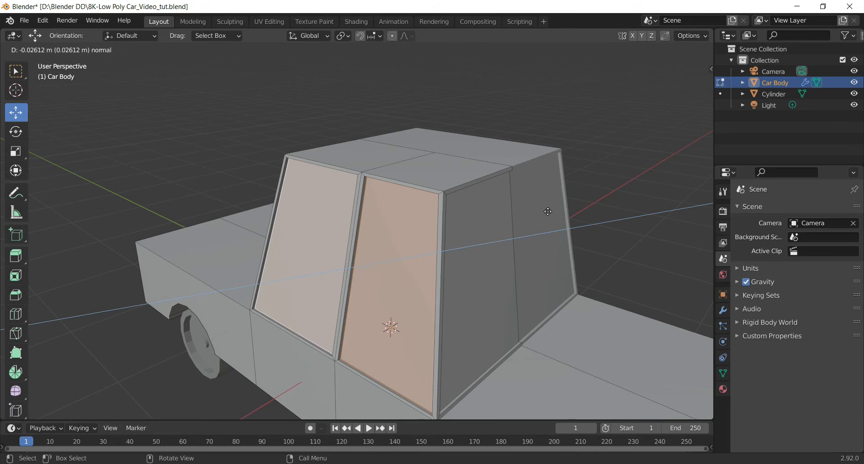
left_click(548, 211)
left_click(597, 175)
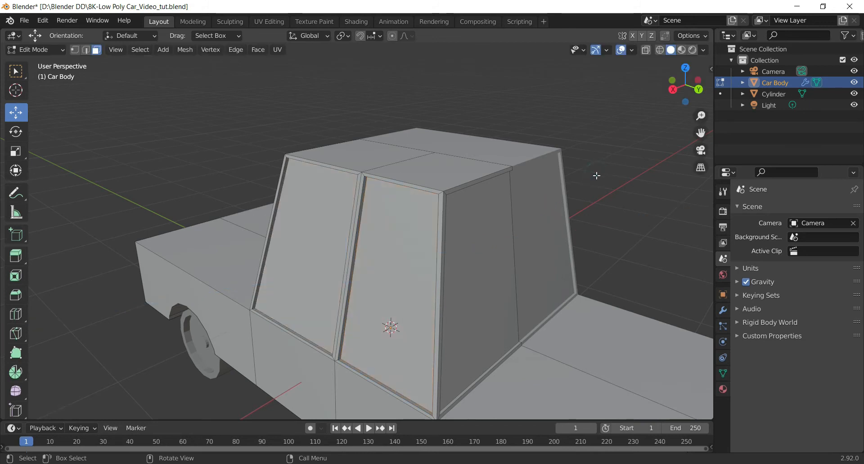
- Examine the whole car body and its recessed windows in Object Mode from several angles
left_click_drag(688, 99, 598, 132)
key("Tab")
scroll(560, 153, "down", 3)
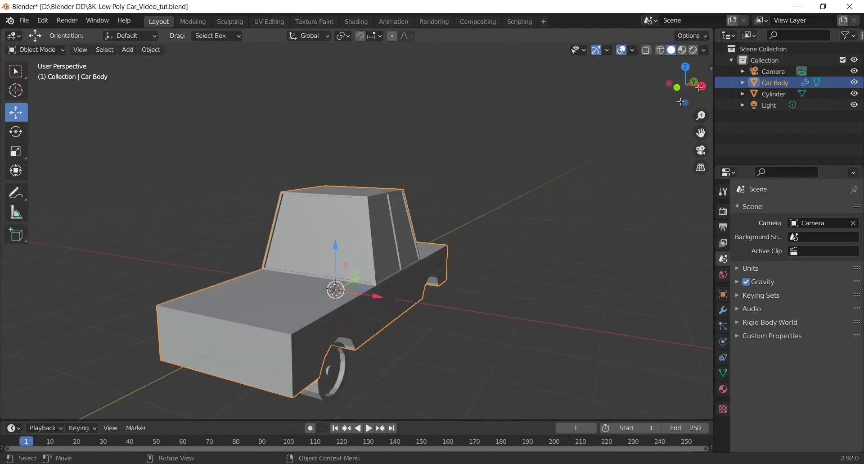
left_click_drag(701, 97, 643, 76)
left_click_drag(643, 157, 746, 123)
left_click_drag(686, 97, 713, 111)
scroll(382, 270, "up", 2)
scroll(387, 261, "down", 2)
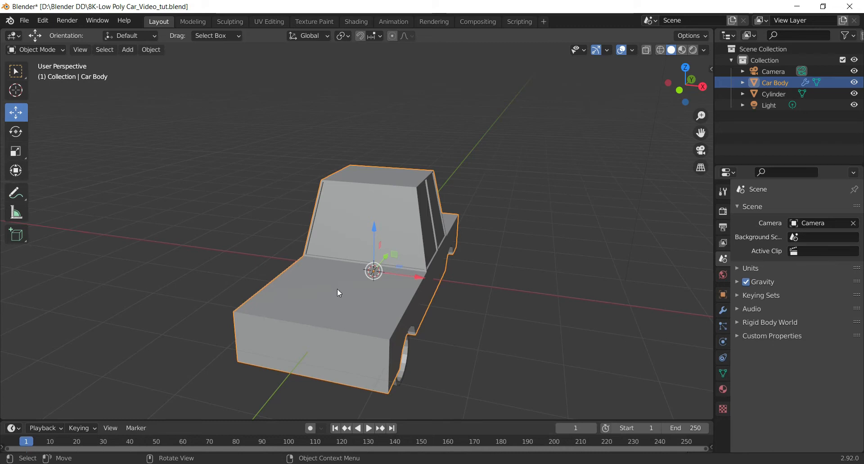
- Add a lengthwise loop cut through the hood, cabin and roof, slid toward the car's centre line by a factor of about -0.4
key("Tab")
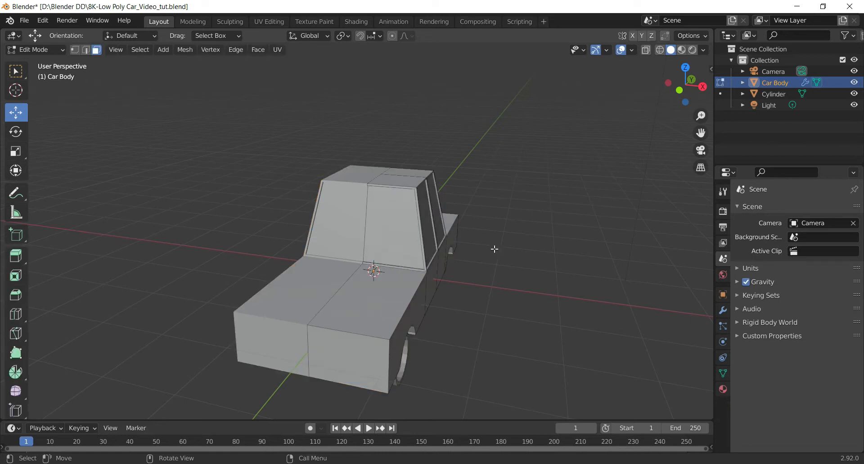
scroll(496, 247, "up", 2)
left_click_drag(691, 99, 541, 252)
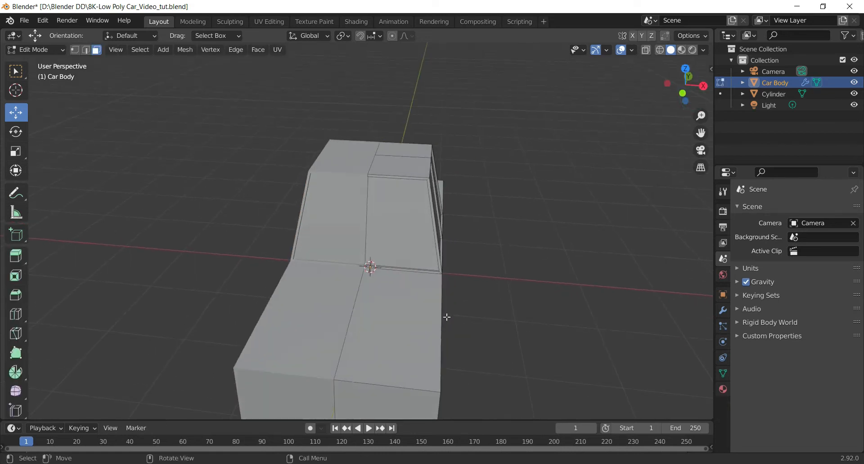
left_click_drag(701, 133, 705, 102)
key("ctrl+r")
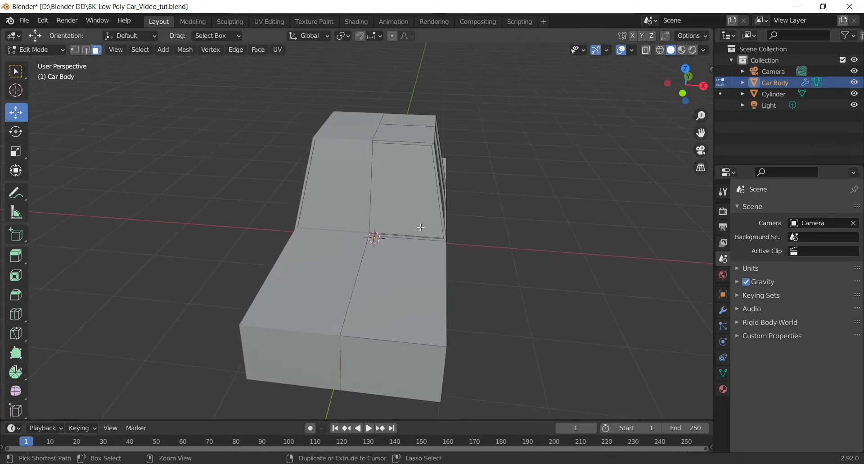
left_click(421, 228)
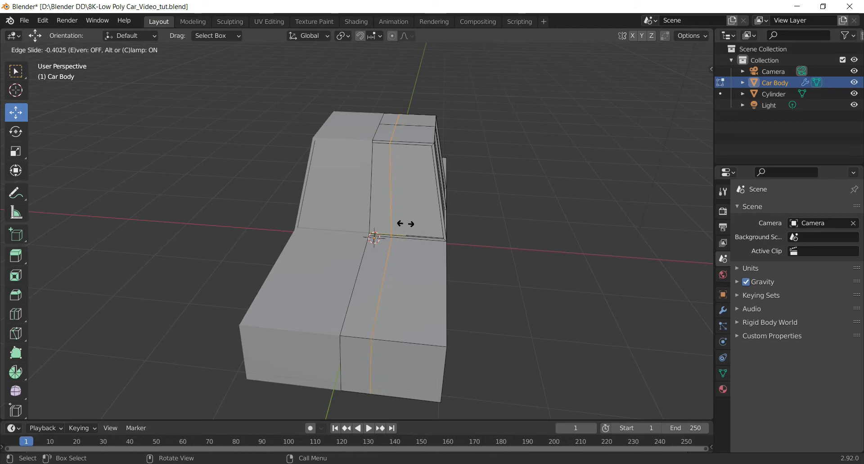
left_click(405, 224)
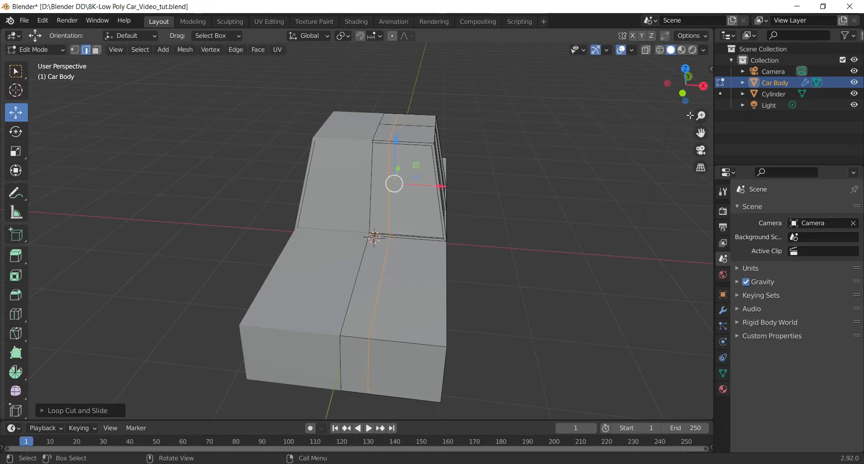
- Extrude the narrow hood face beside the centre line upward by about 0.1 m
scroll(701, 116, "up", 3)
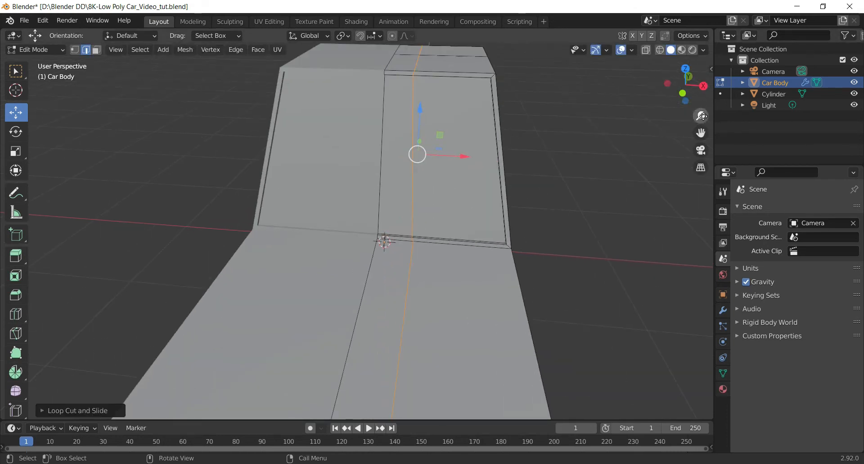
left_click_drag(685, 84, 658, 89)
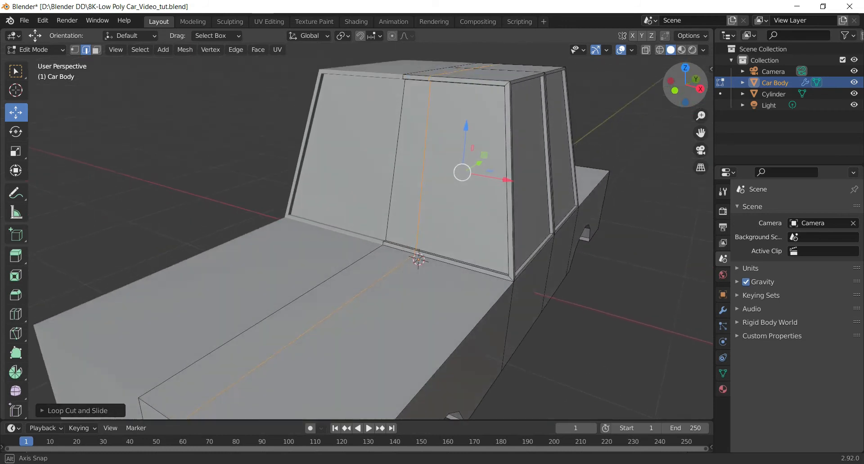
scroll(466, 291, "down", 2)
left_click(98, 52)
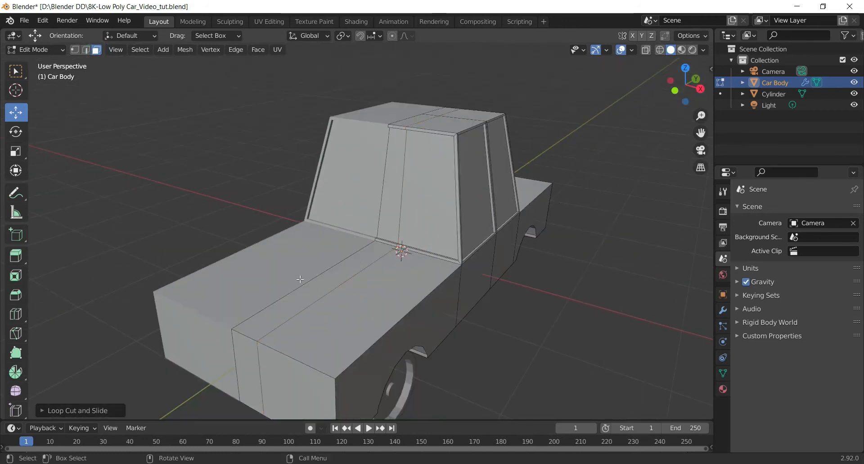
left_click(303, 287)
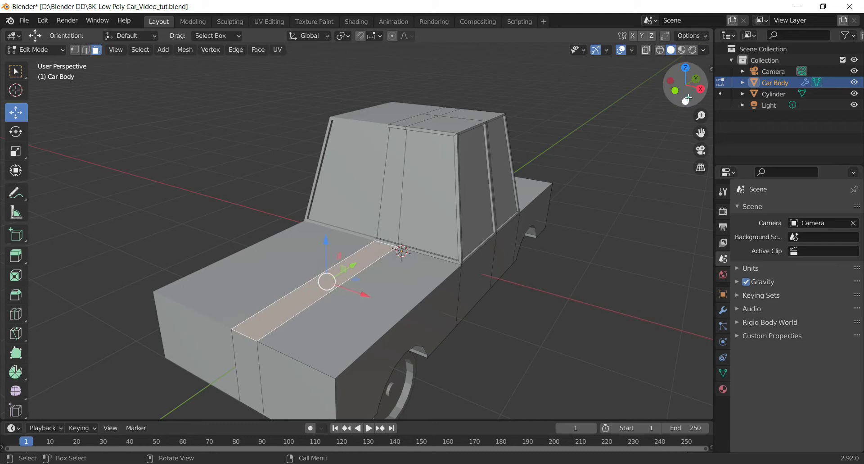
left_click_drag(688, 98, 555, 161)
key("e")
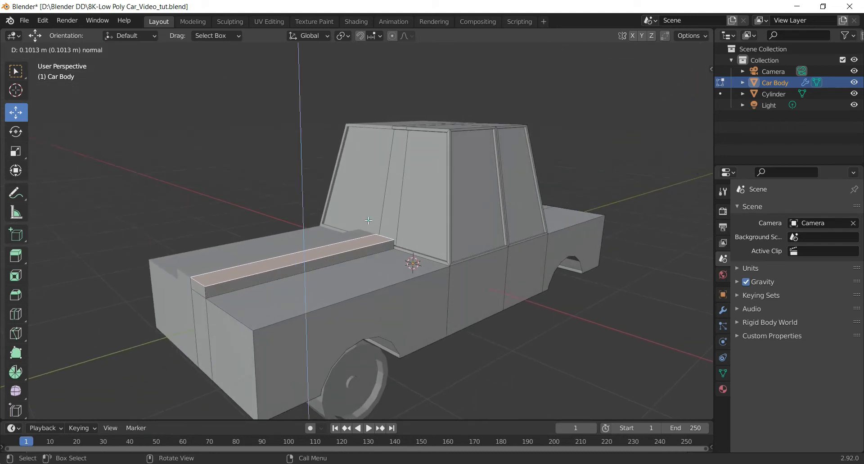
left_click(369, 221)
- Move the raised hood strip's upper edge at the windshield end toward the car's front along Y, and dissolve that edge
scroll(396, 222, "up", 3)
left_click_drag(698, 98, 669, 113)
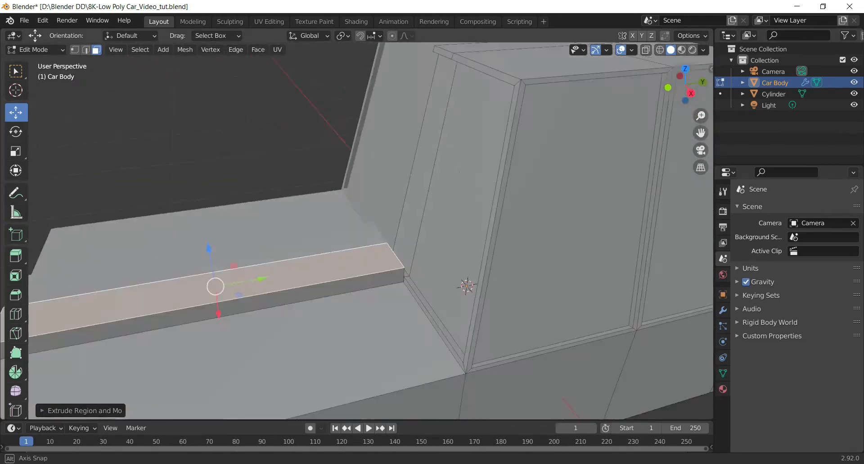
scroll(275, 218, "down", 2)
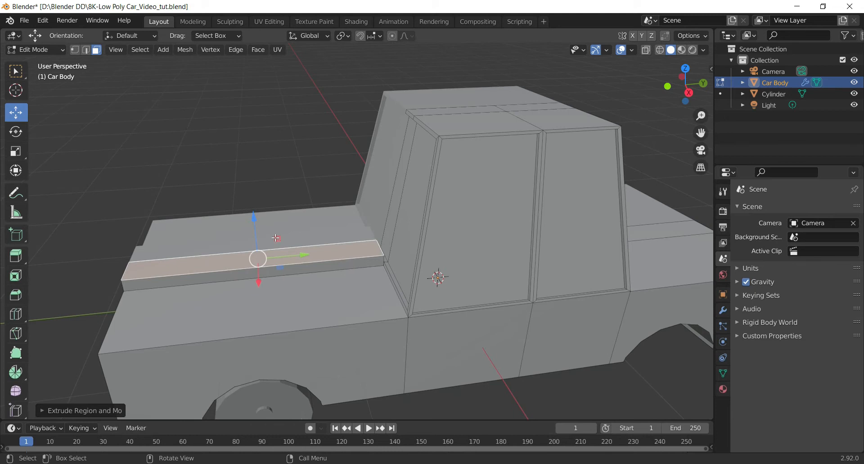
left_click(86, 49)
scroll(406, 267, "up", 1)
left_click(340, 150)
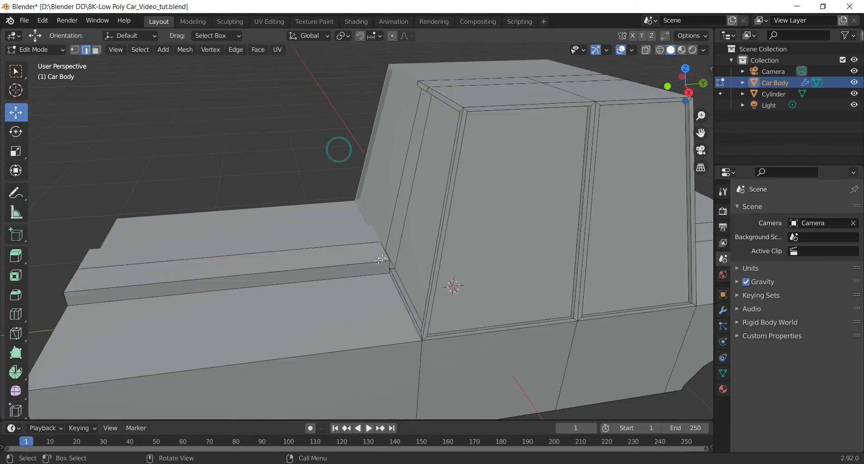
left_click(380, 253)
scroll(397, 278, "up", 1)
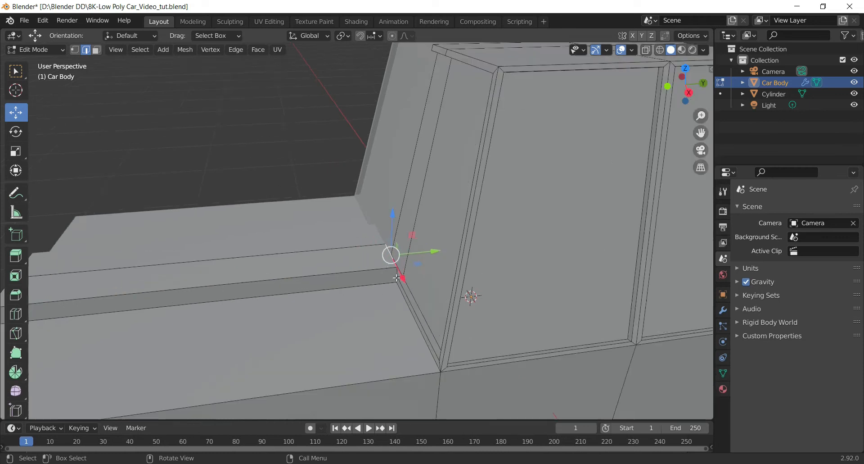
left_click_drag(425, 253, 328, 265)
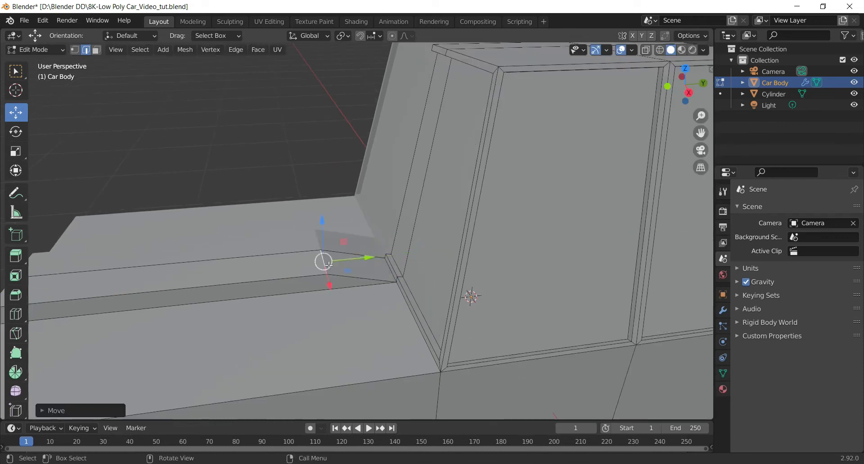
scroll(365, 255, "down", 3)
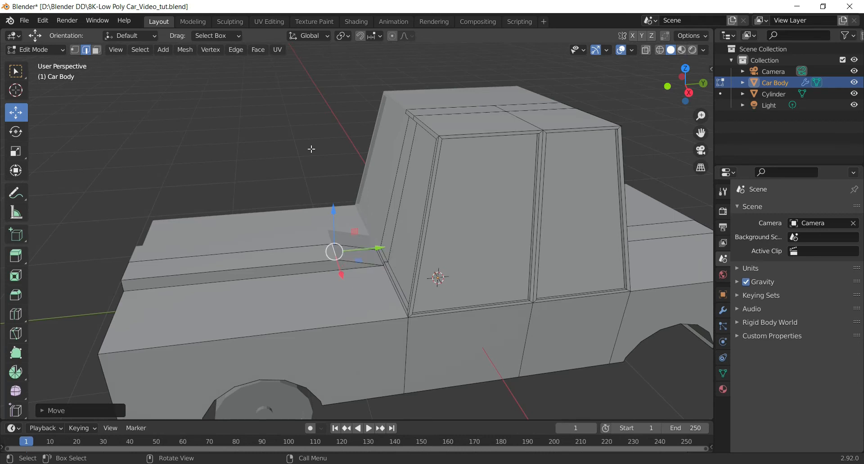
key("x")
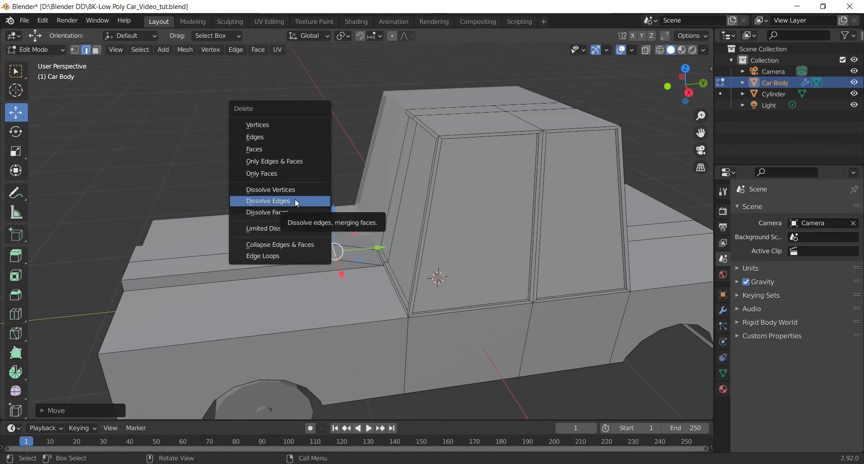
left_click(296, 200)
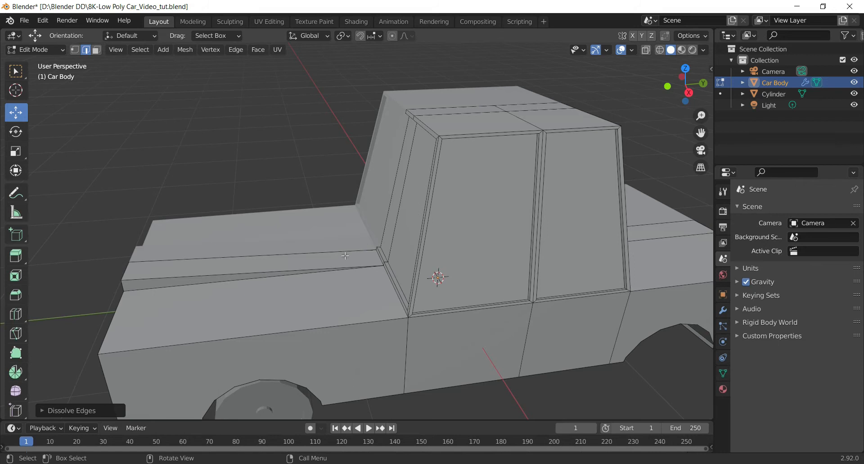
- Examine the sloped hood strip and its mirrored half from the side and the front
left_click_drag(674, 95, 623, 96)
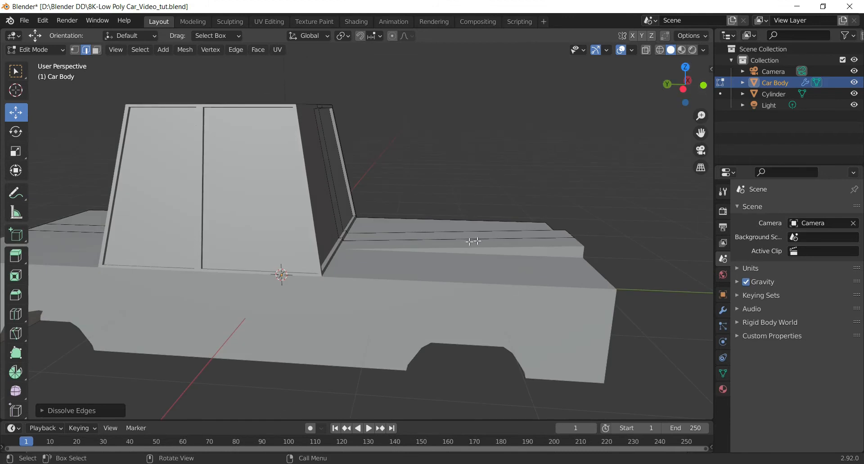
left_click_drag(692, 97, 586, 97)
scroll(468, 195, "down", 3)
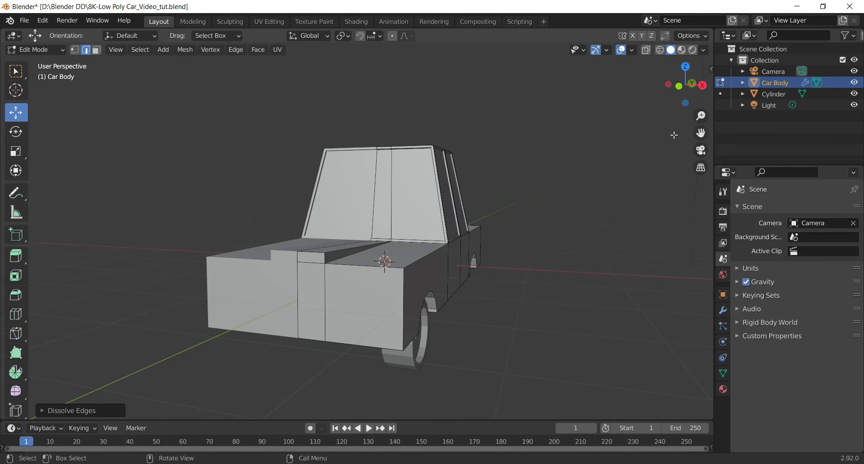
left_click_drag(694, 93, 698, 103)
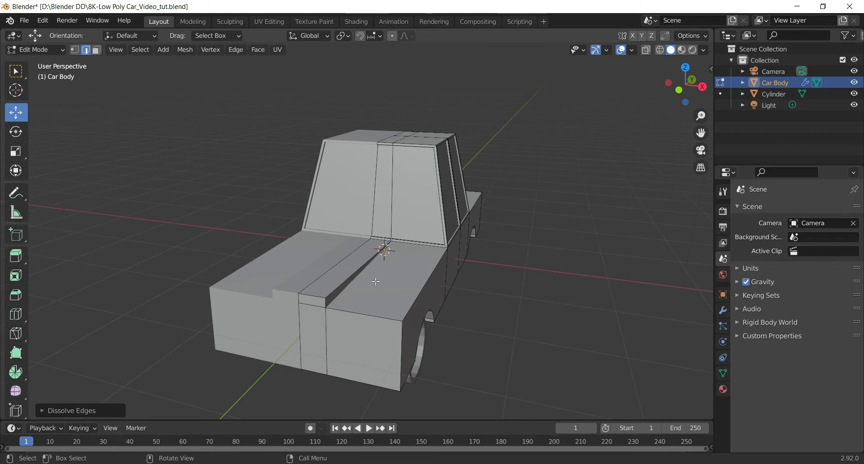
scroll(388, 284, "up", 1)
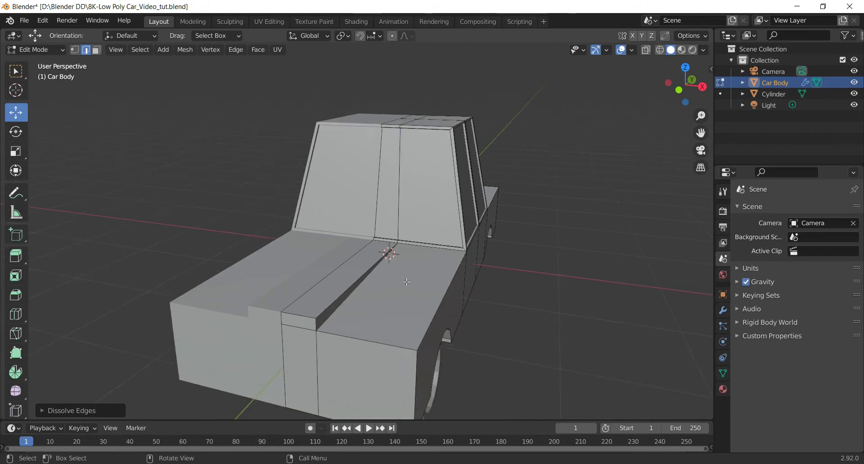
scroll(407, 282, "down", 2)
left_click_drag(686, 86, 657, 112)
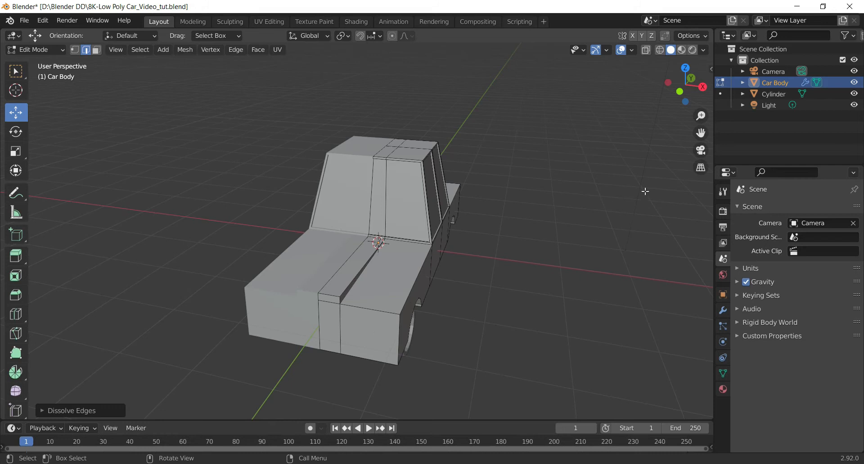
- Examine the raised hood strip and the car's front end up close, both with and without the mesh edges shown
left_click_drag(701, 133, 712, 81)
scroll(284, 252, "up", 2)
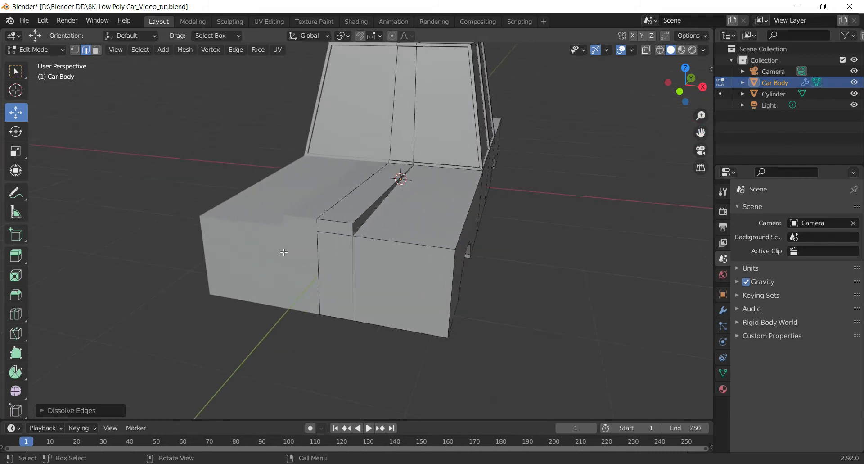
scroll(283, 252, "up", 3)
scroll(403, 277, "down", 2)
left_click_drag(700, 99, 692, 90)
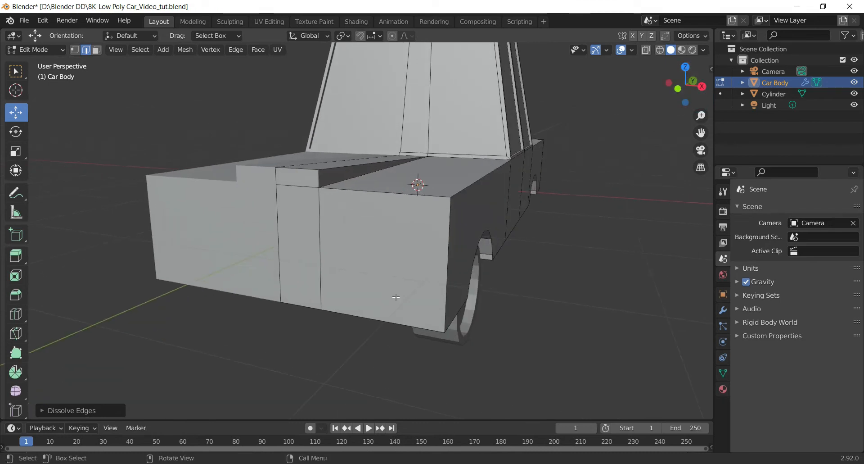
key("Tab")
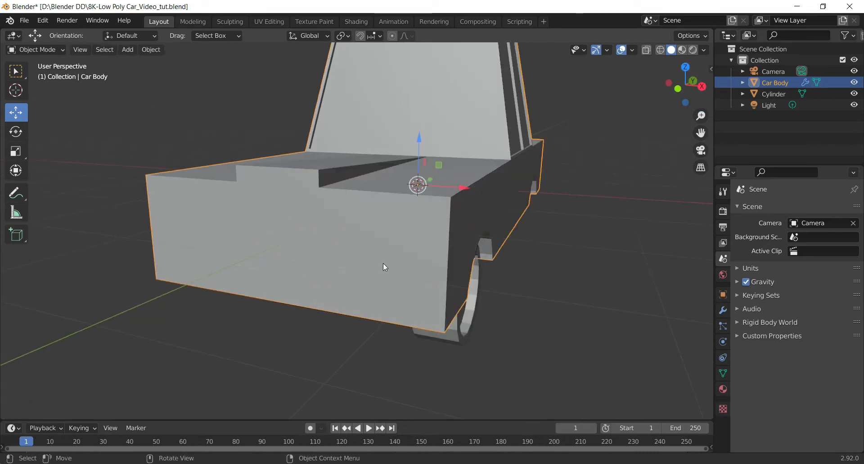
key("Tab")
- Try duplicating the car's front face beside the centre strip, and undo the copy
key("3")
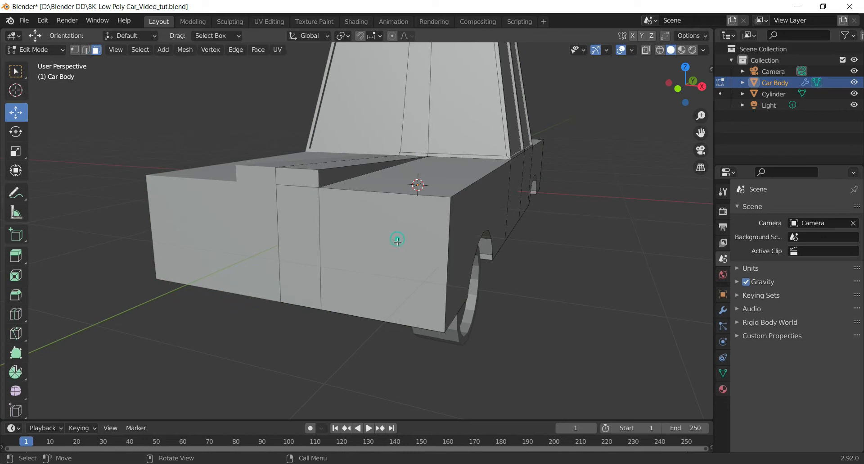
left_click(397, 239)
left_click_drag(699, 96, 659, 107)
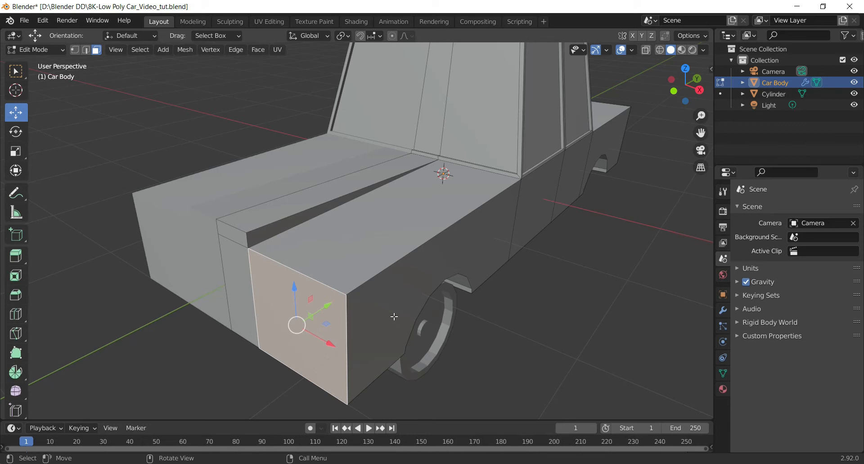
key("shift+d")
left_click(353, 330)
left_click_drag(695, 98, 664, 139)
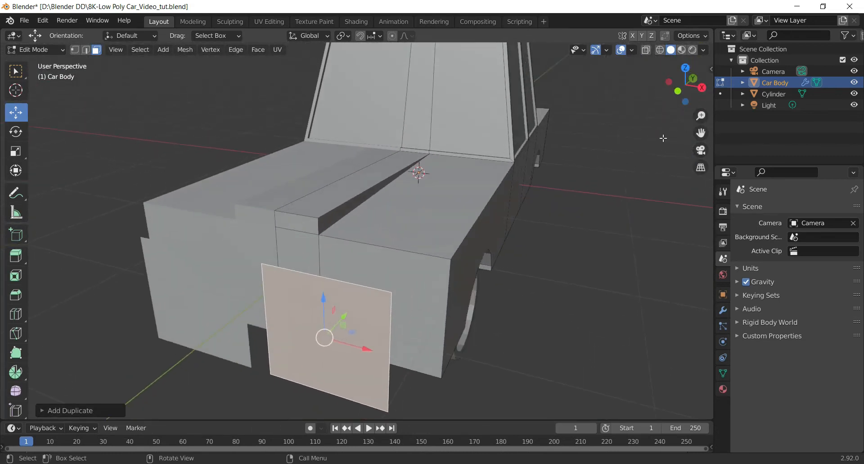
key("ctrl+z")
left_click(566, 286)
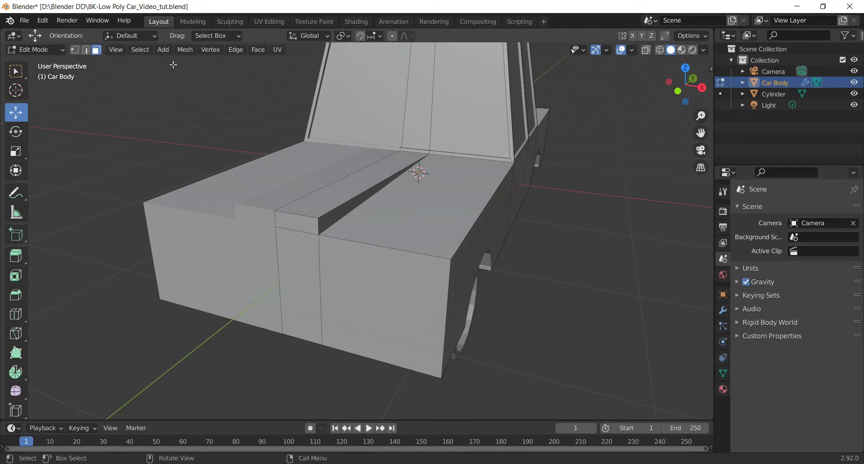
- Add a cube to the car body mesh, move it along Y in front of the car, and delete its faces
left_click(163, 50)
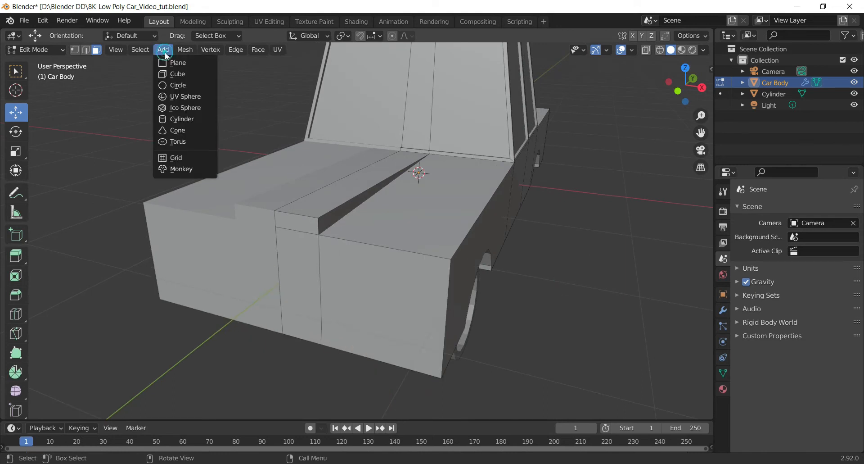
left_click(177, 76)
scroll(475, 191, "down", 3)
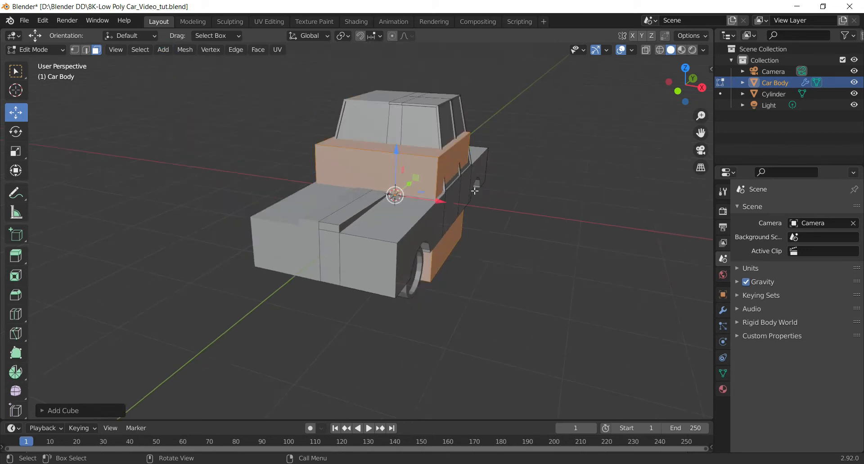
key("g")
key("y")
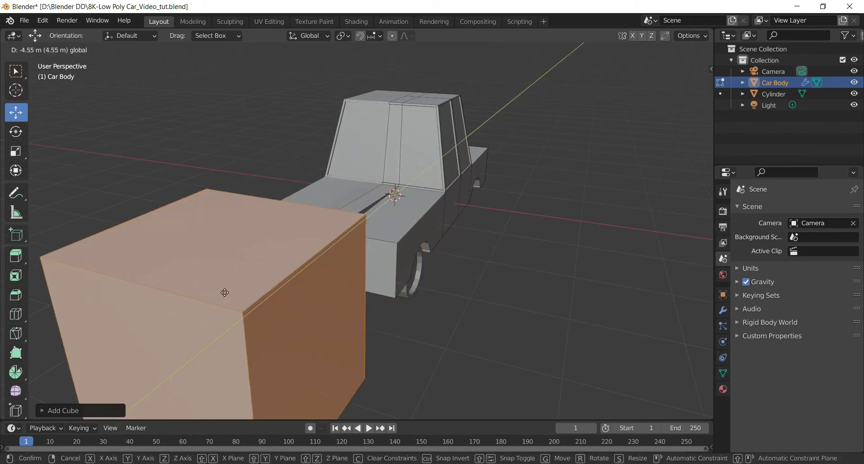
left_click(256, 276)
key("Tab")
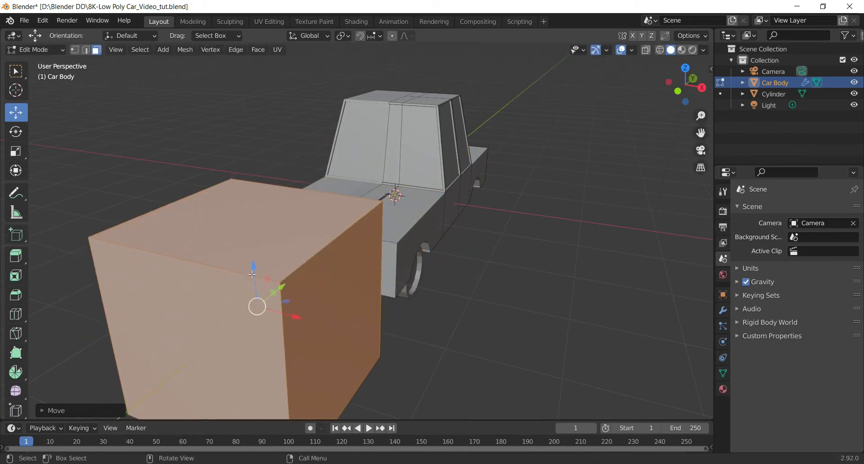
key("x")
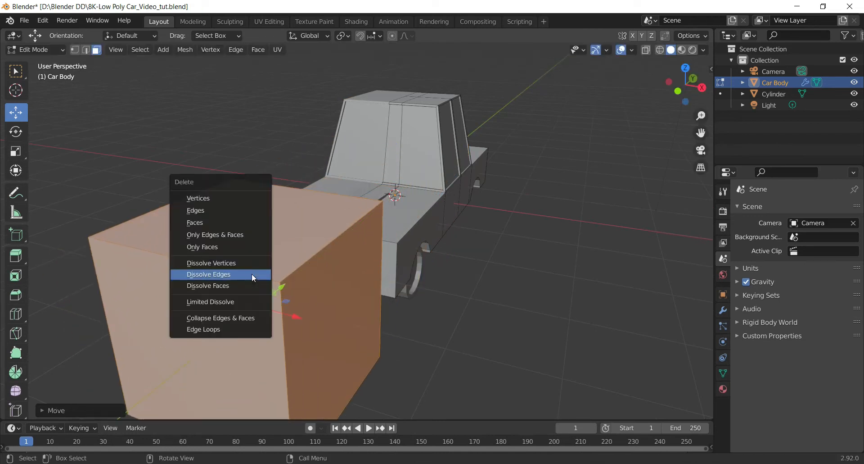
left_click(217, 221)
- Duplicate the large front face beside the centre strip and place the copy slightly in front of the car
scroll(434, 248, "up", 2)
left_click(384, 266)
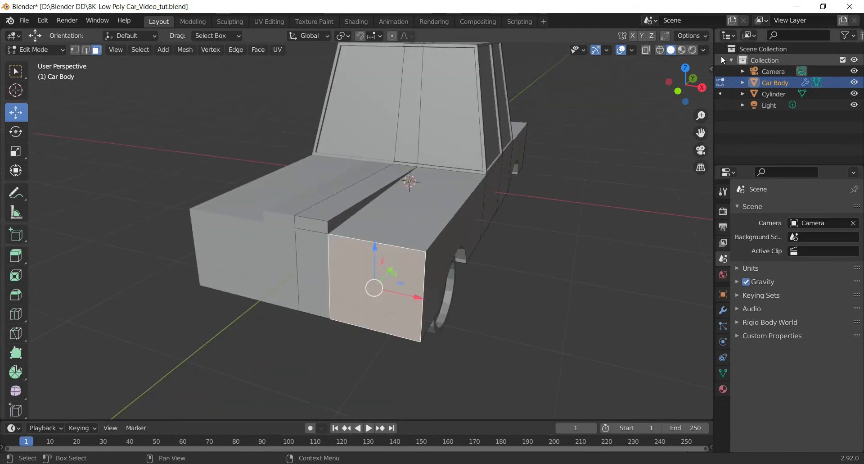
left_click_drag(690, 91, 677, 80)
scroll(319, 207, "up", 2)
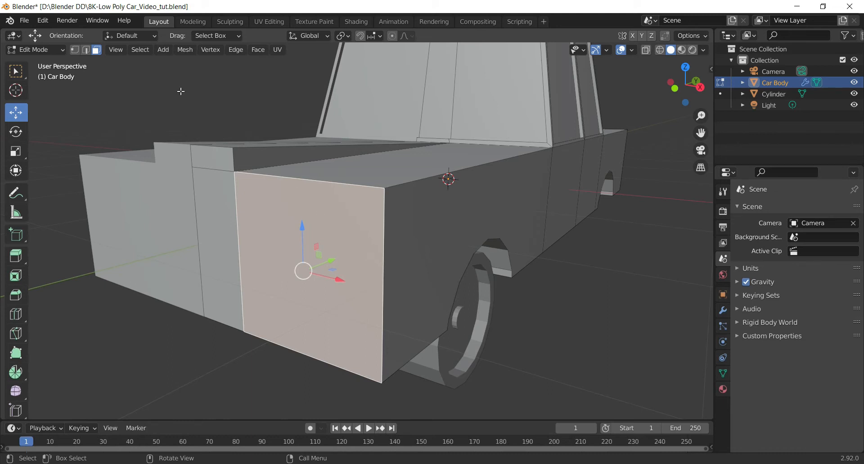
left_click(185, 47)
left_click_drag(695, 93, 699, 109)
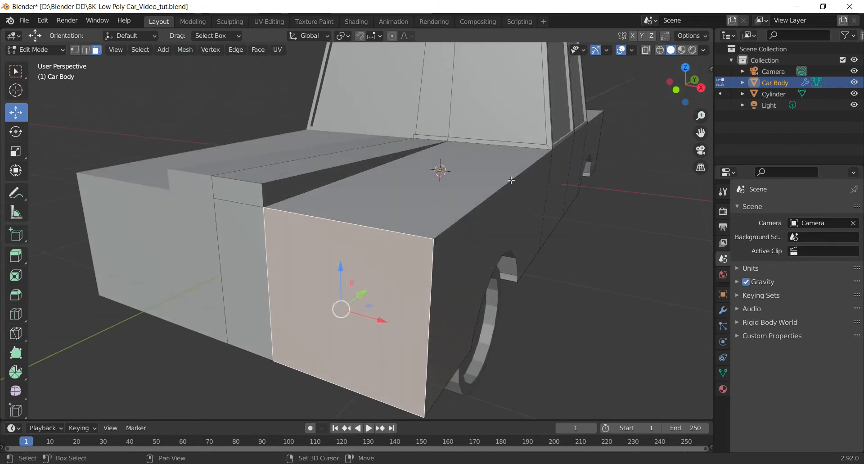
key("shift+d")
left_click(496, 191)
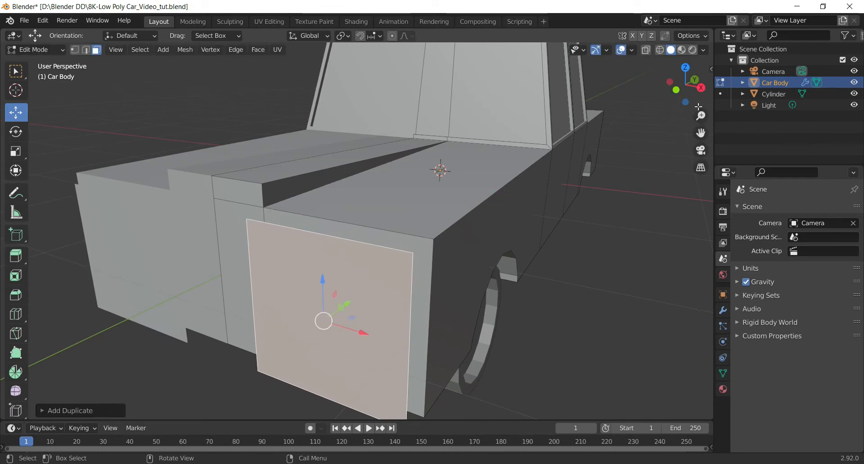
- Scale the duplicated front face down along Z and X into a wide, low rectangle in front view
left_click(676, 90)
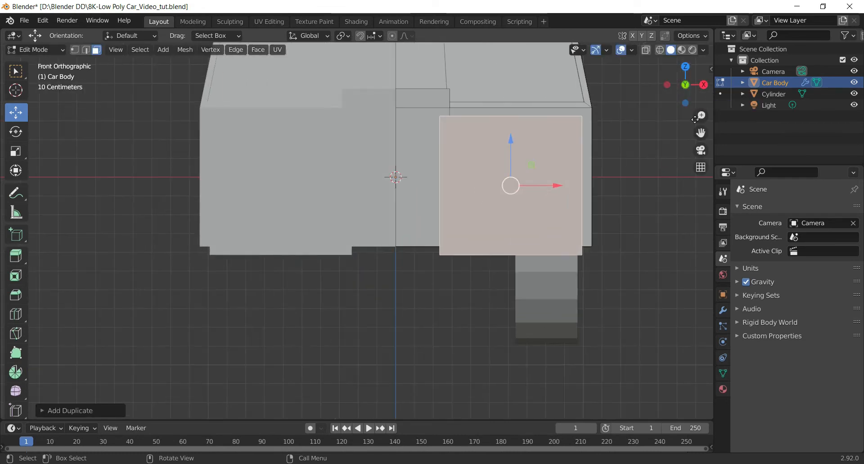
left_click_drag(701, 132, 636, 151)
scroll(471, 220, "up", 2)
scroll(465, 214, "down", 1)
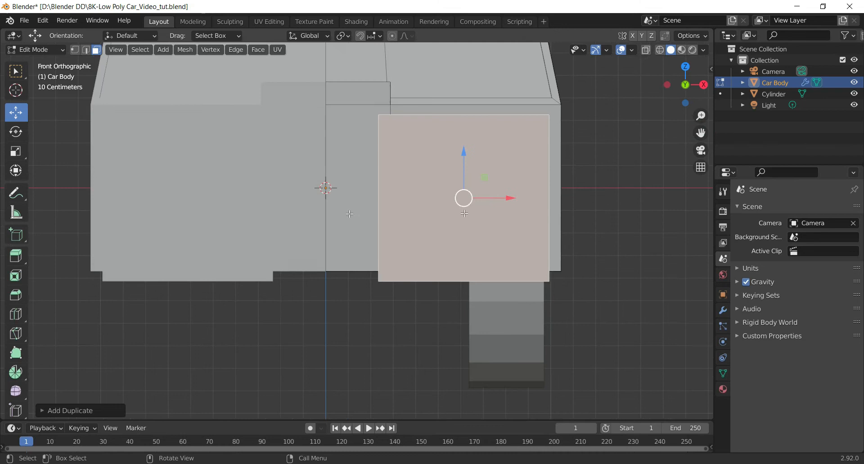
left_click(16, 150)
left_click_drag(465, 152, 463, 189)
left_click_drag(513, 197, 496, 197)
left_click_drag(464, 154, 462, 147)
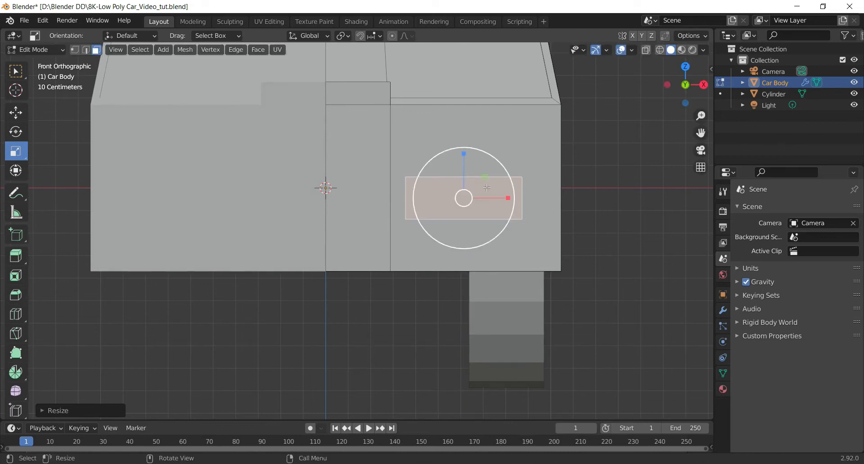
- Move the small rectangle up and outward in the XZ plane to mid-height near the car's outer front edge
left_click(22, 115)
left_click_drag(485, 177, 505, 164)
scroll(516, 167, "down", 3)
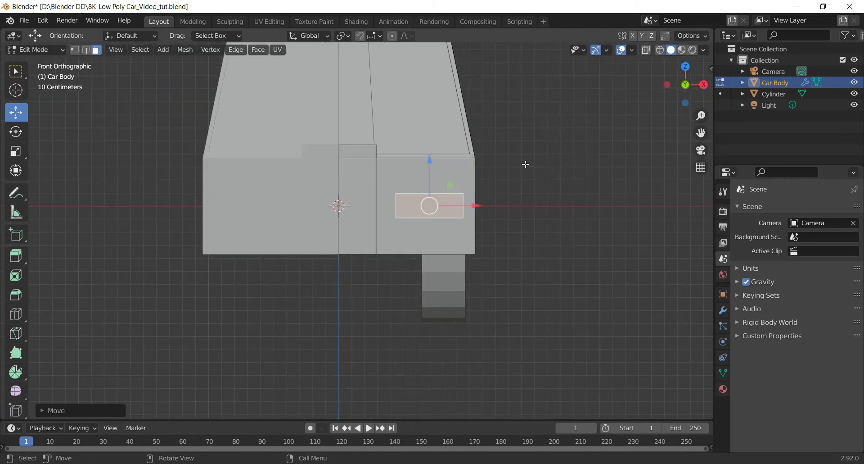
- Extrude the small rectangle forward by about 0.06 m into a block
left_click_drag(685, 85, 665, 93)
left_click_drag(699, 132, 678, 140)
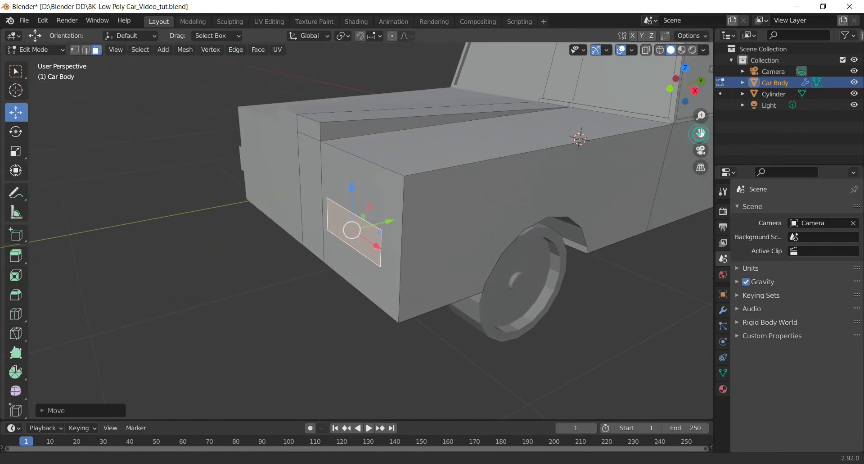
left_click_drag(692, 100, 686, 104)
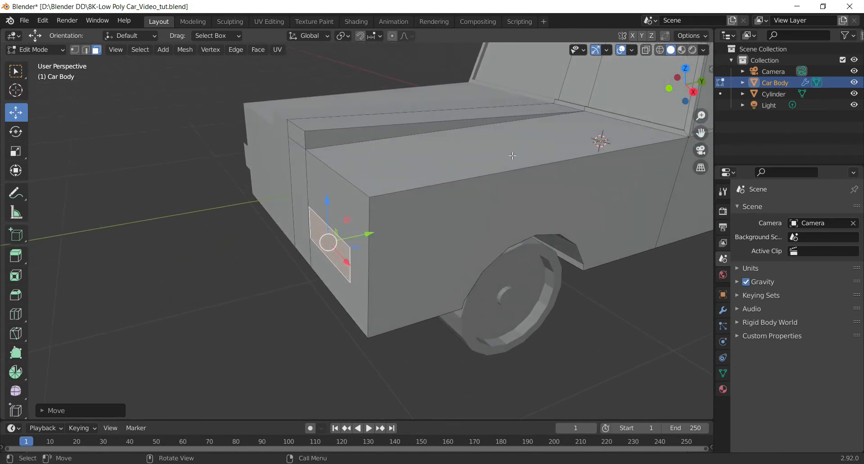
key("e")
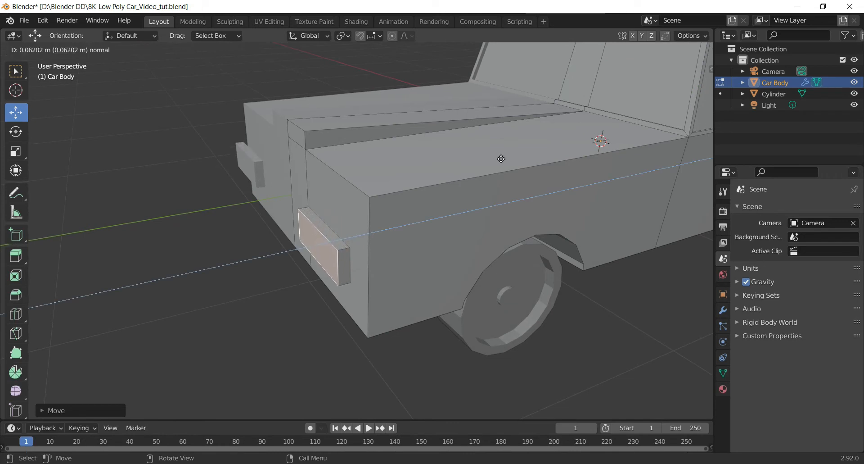
left_click(501, 159)
- Select the whole extruded block in wireframe side view and move it along Y against the car's front face
left_click_drag(700, 96, 339, 169)
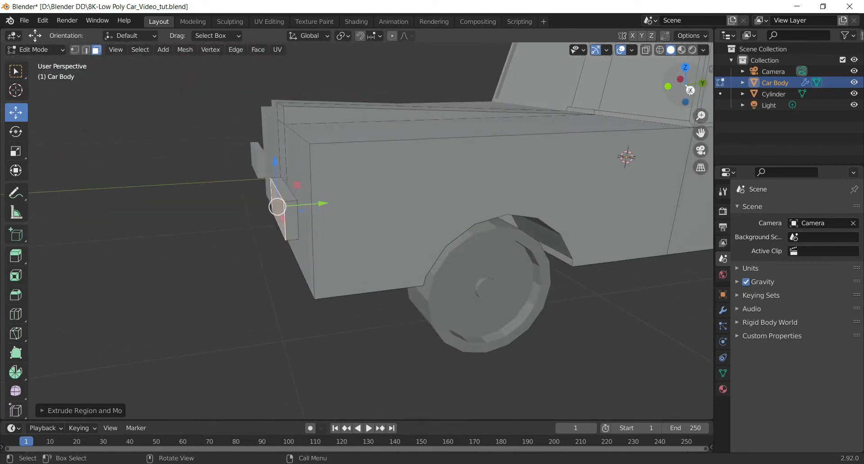
key("KP_3")
key("z")
left_click(164, 220)
scroll(231, 150, "up", 5)
left_click_drag(700, 136, 701, 135)
left_click_drag(250, 96, 340, 233)
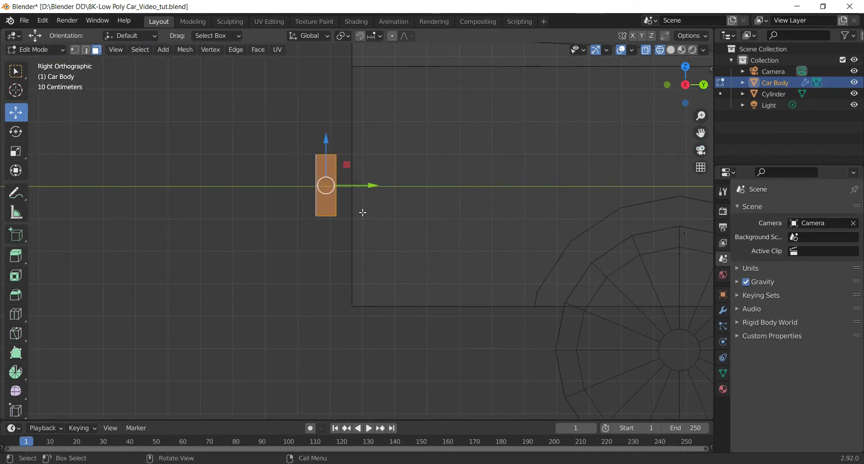
left_click_drag(370, 186, 389, 193)
left_click(313, 243)
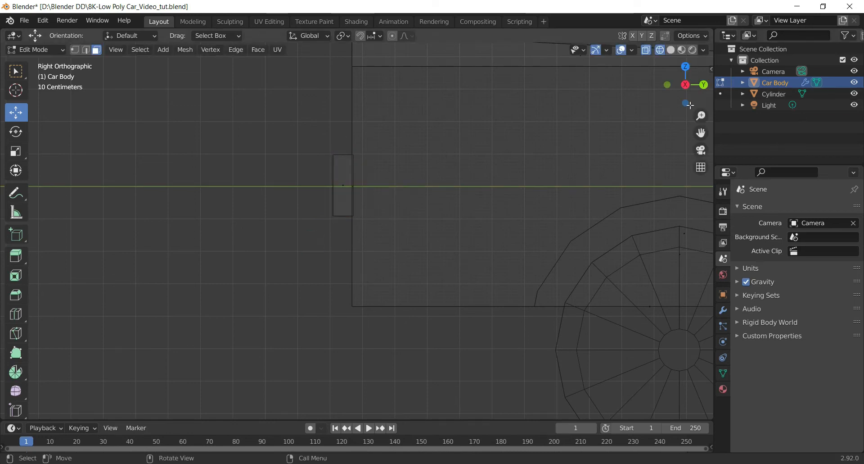
- Duplicate the block's front face in solid shading and place the copy just below the block
left_click(667, 85)
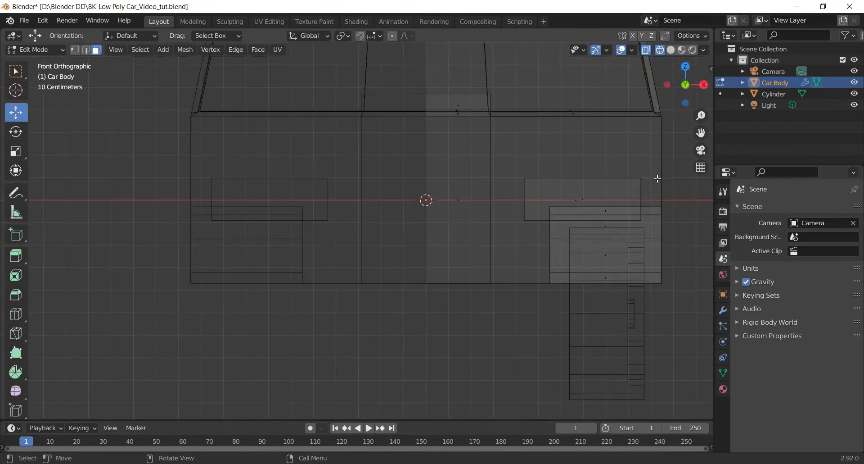
key("shift+z")
scroll(634, 205, "down", 3)
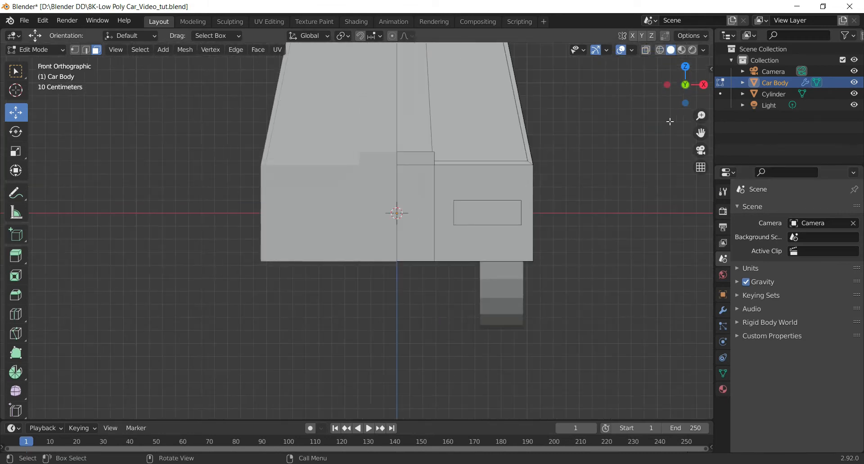
mouse_move(697, 100)
left_mouse_down()
mouse_move(598, 153)
mouse_move(713, 134)
mouse_move(755, 162)
mouse_move(784, 150)
mouse_move(766, 135)
mouse_move(692, 113)
mouse_move(659, 137)
left_mouse_up()
left_click(683, 86)
scroll(590, 204, "up", 1)
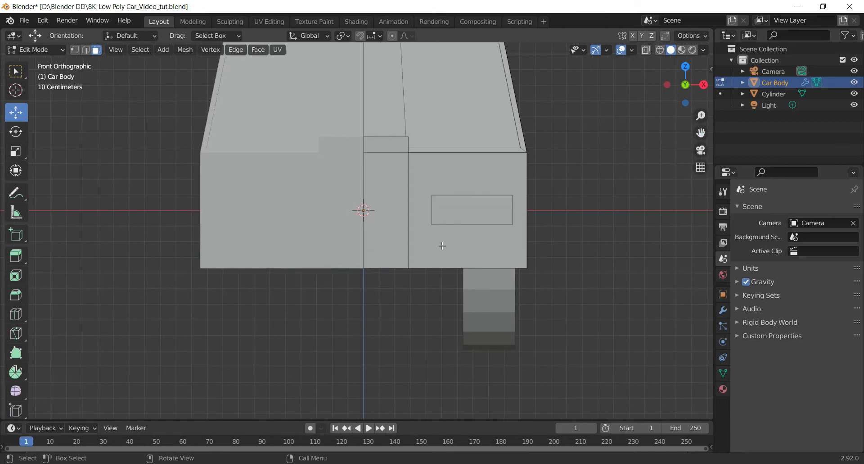
left_click(489, 217)
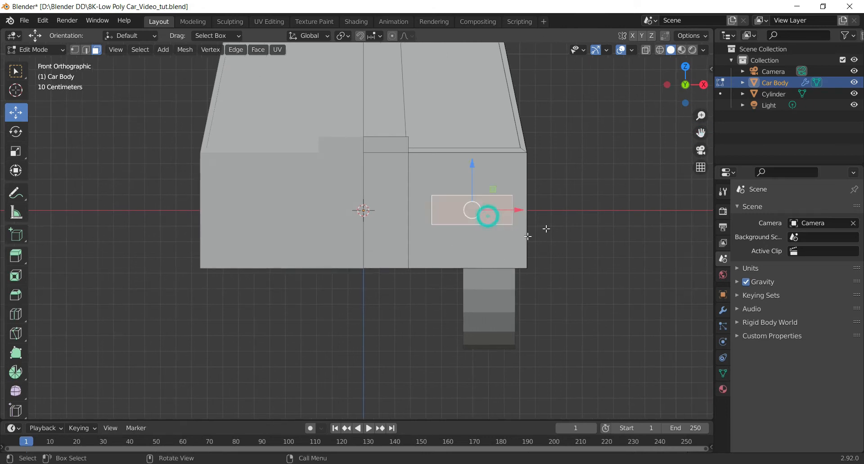
left_click_drag(700, 101, 552, 181)
key("shift+d")
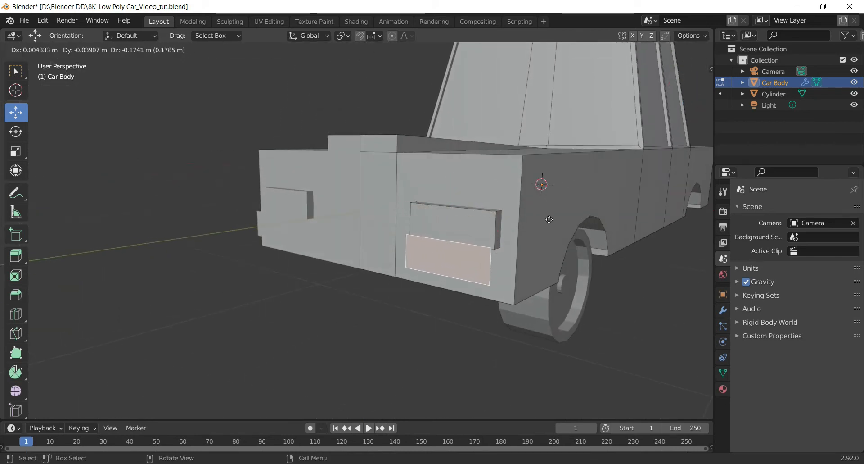
left_click(652, 161)
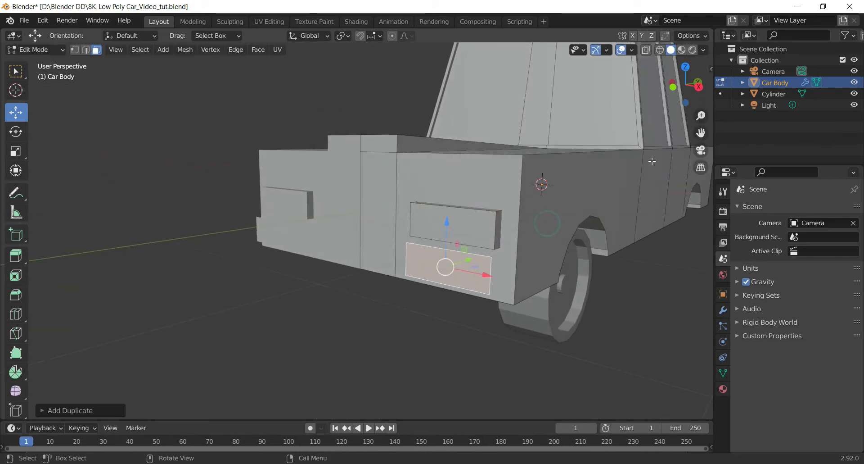
- Scale the duplicated face down strongly along Z and slightly along X in front view to form a thin strip
left_click(670, 86)
left_click_drag(699, 134, 618, 116)
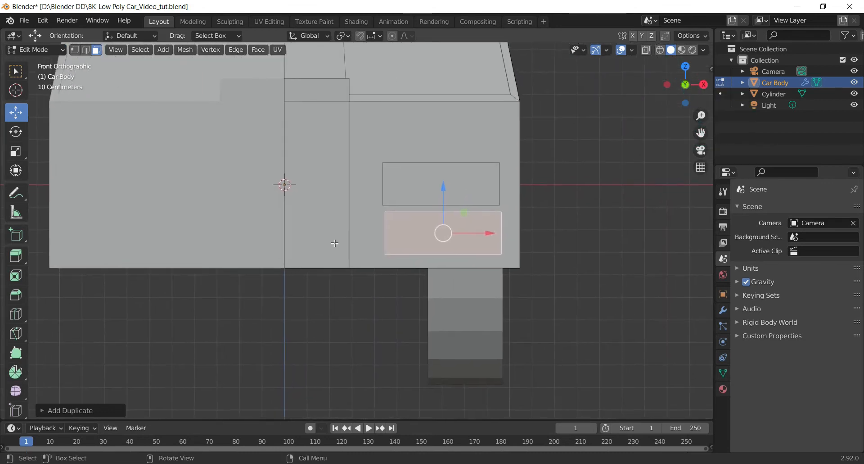
scroll(459, 208, "up", 2)
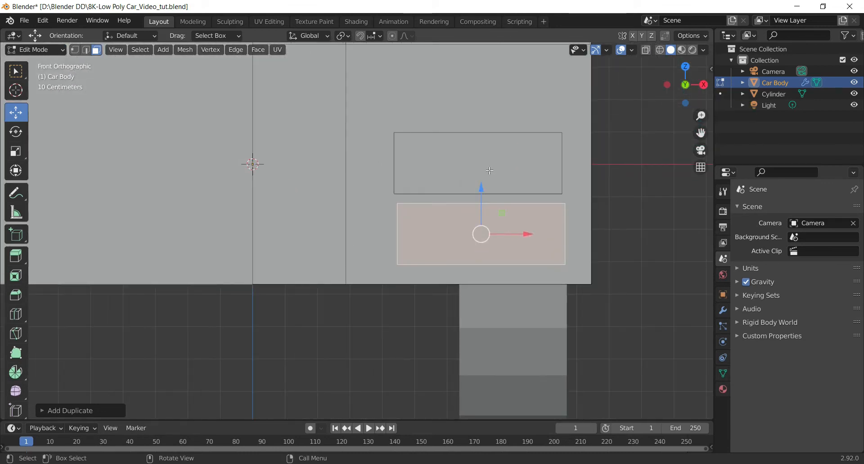
left_click(16, 151)
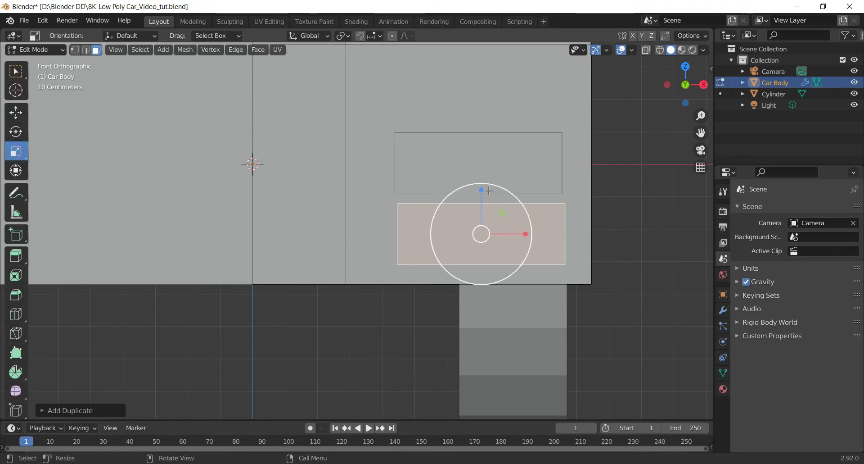
left_click_drag(480, 189, 518, 235)
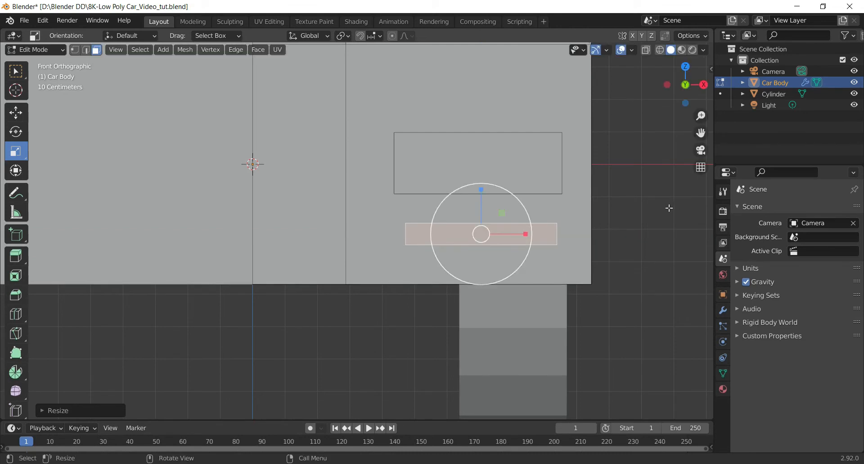
- Extrude the thin strip forward a short distance into a shallow block, thinner than the one above it
left_click_drag(685, 85, 421, 246)
key("e")
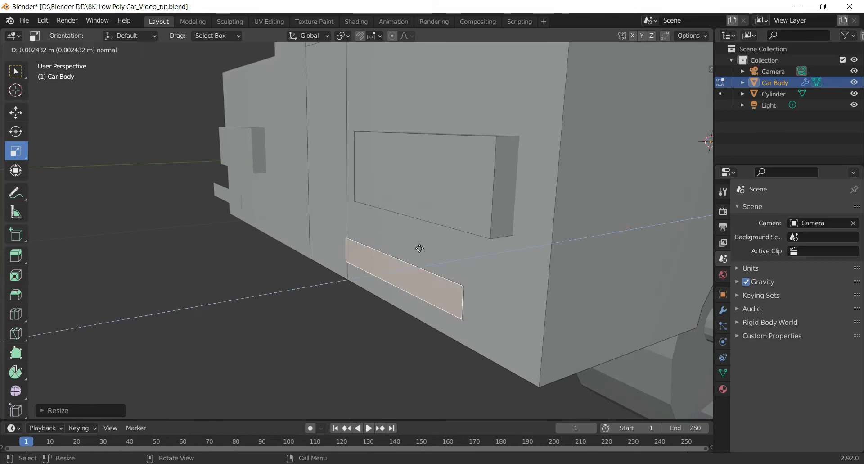
left_click(412, 251)
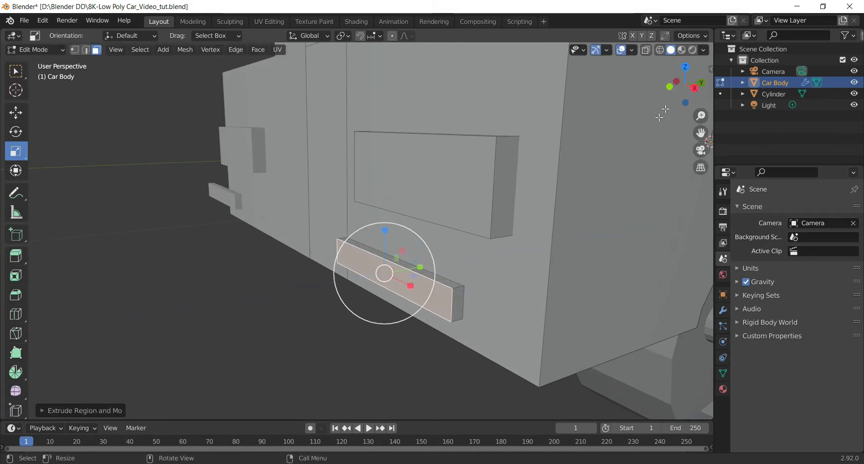
- Select the whole thin block in wireframe side view and move it along Y against the car's front face
left_click(694, 88)
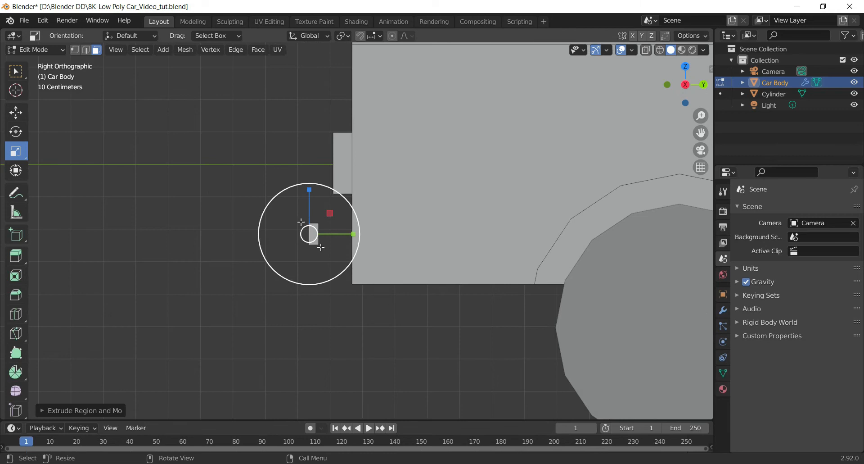
key("shift+z")
left_click_drag(285, 239, 326, 251)
scroll(326, 250, "up", 3)
left_click(14, 115)
scroll(194, 199, "up", 1)
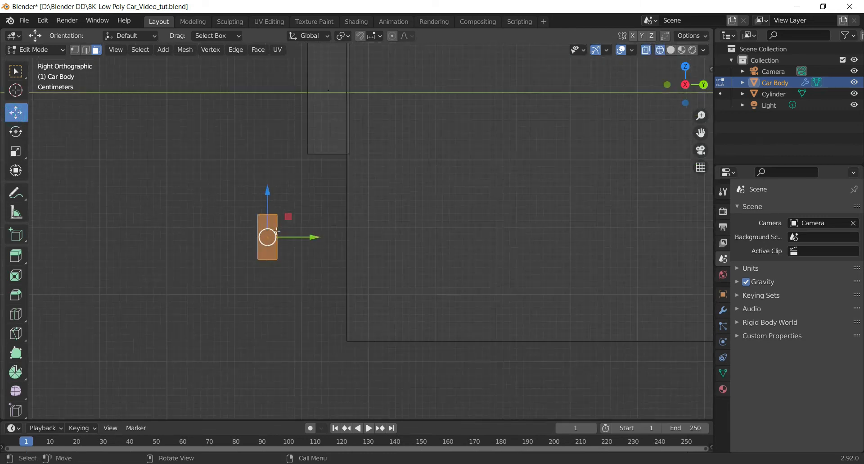
left_click_drag(311, 240, 382, 245)
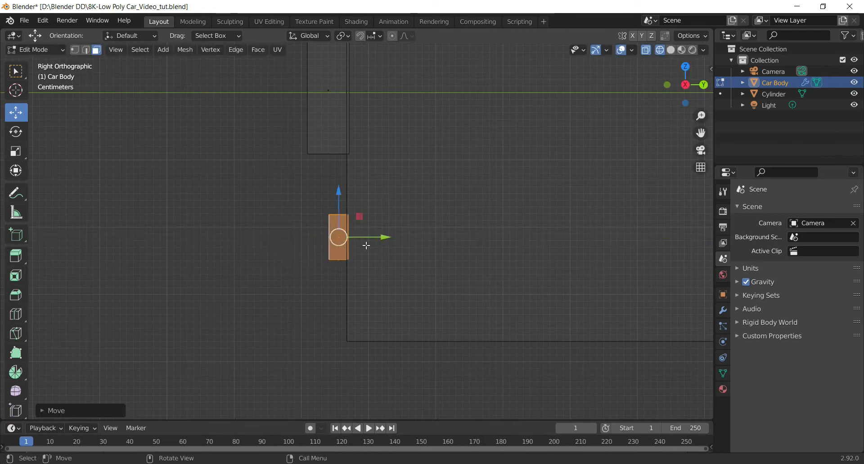
left_click(255, 203)
- Select everything at the car's front end around both light blocks in see-through wireframe side view
scroll(255, 202, "down", 3)
middle_click_drag(603, 135, 592, 129)
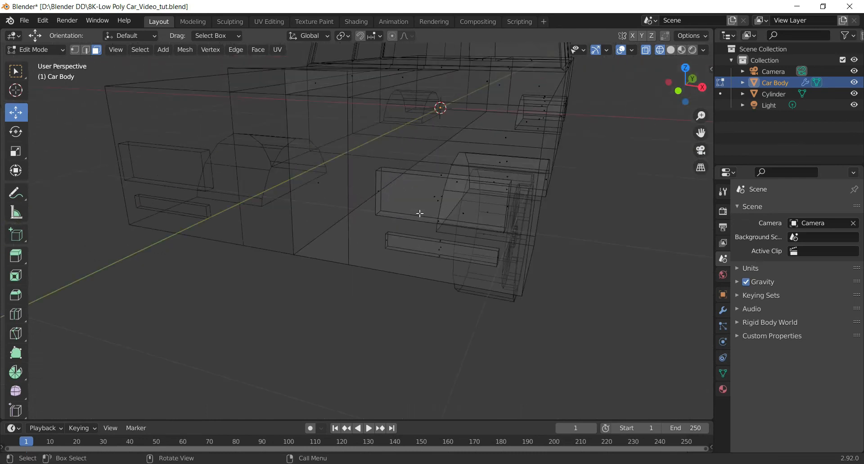
key("z")
scroll(610, 226, "down", 1)
left_click_drag(697, 101, 697, 84)
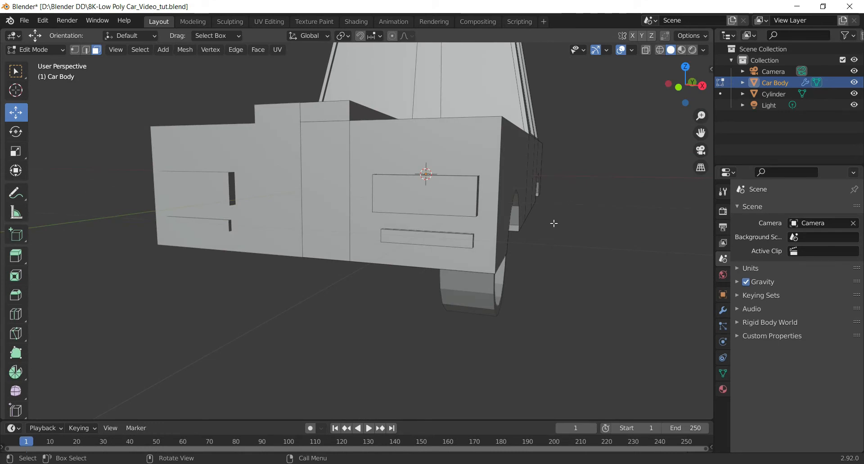
left_click(679, 88)
key("alt+z")
scroll(474, 251, "up", 1)
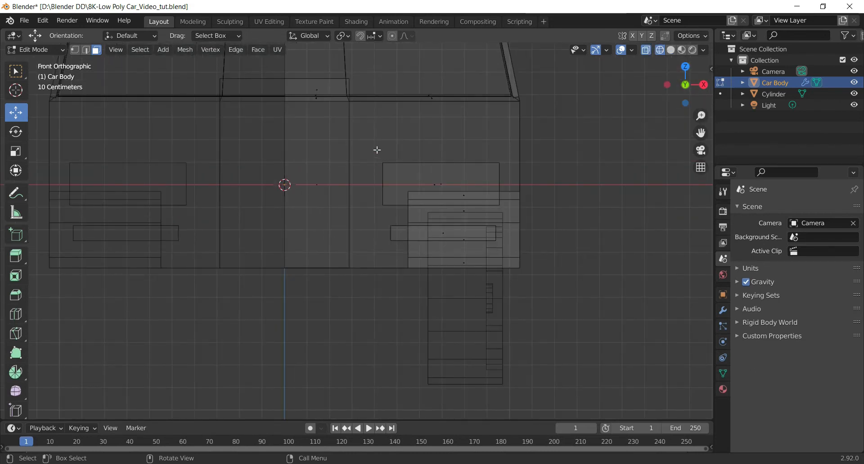
left_click(703, 84)
left_click_drag(294, 148, 383, 261)
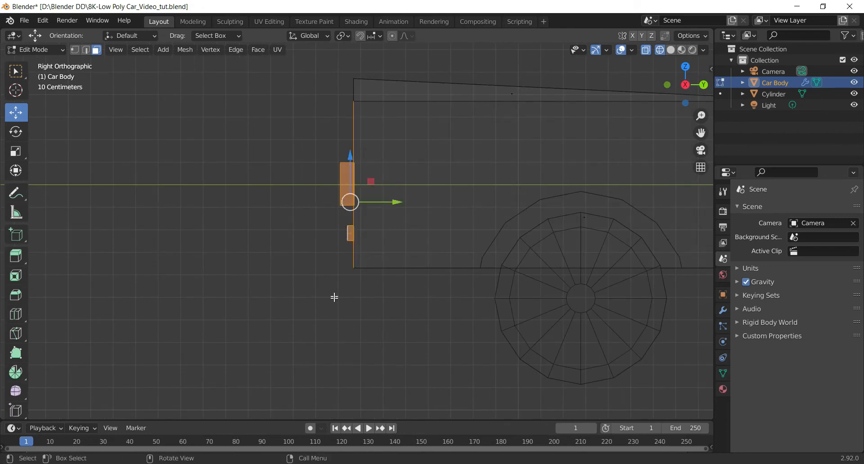
- Remove the car's two front body faces from the selection, keeping only the large and thin light blocks selected
left_click(667, 85)
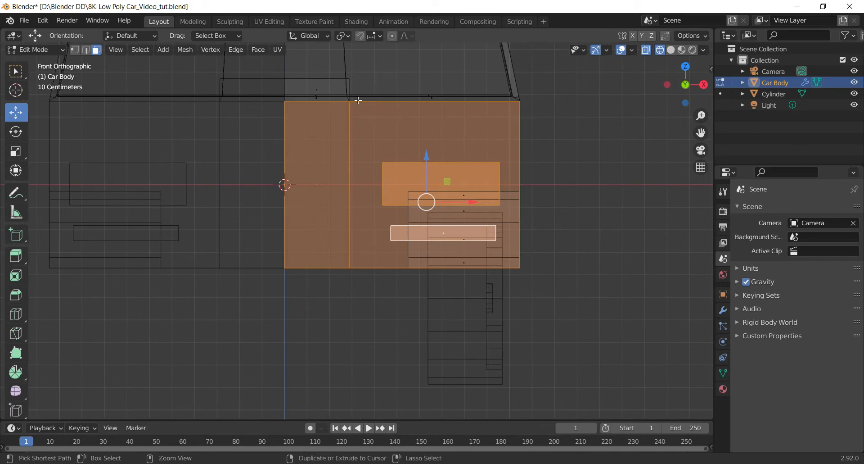
left_click_drag(321, 73, 360, 303, "ctrl")
left_click_drag(296, 311, 328, 141, "ctrl")
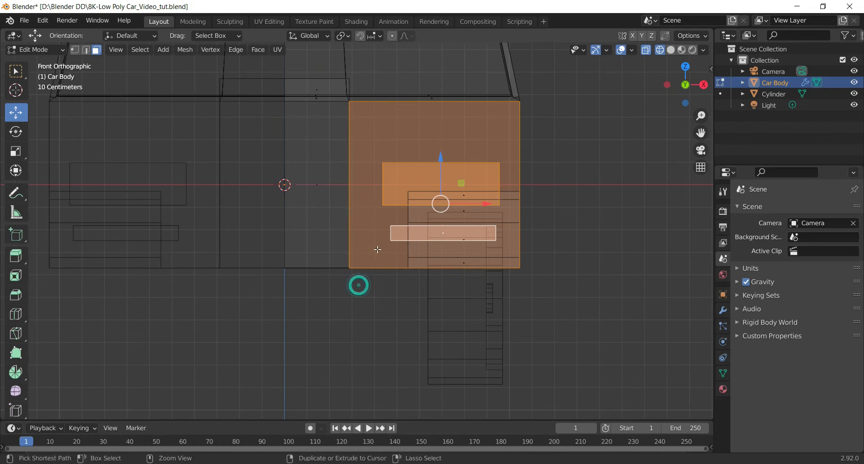
scroll(357, 283, "up", 5)
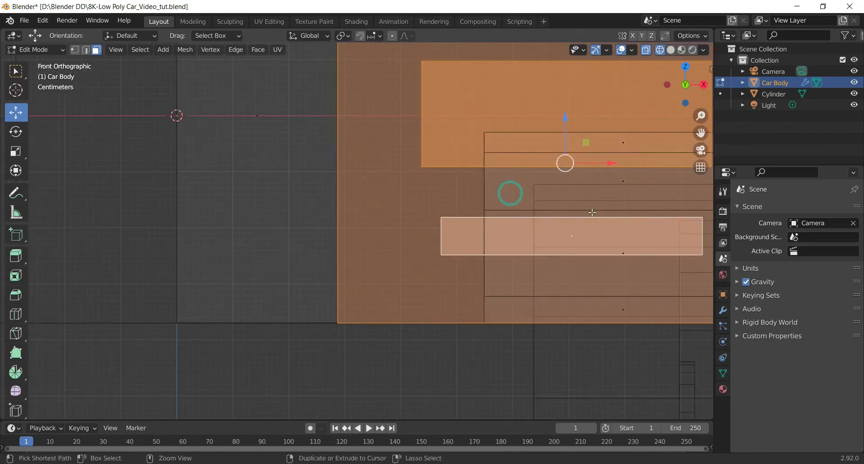
scroll(592, 212, "down", 3)
left_click_drag(698, 103, 634, 109)
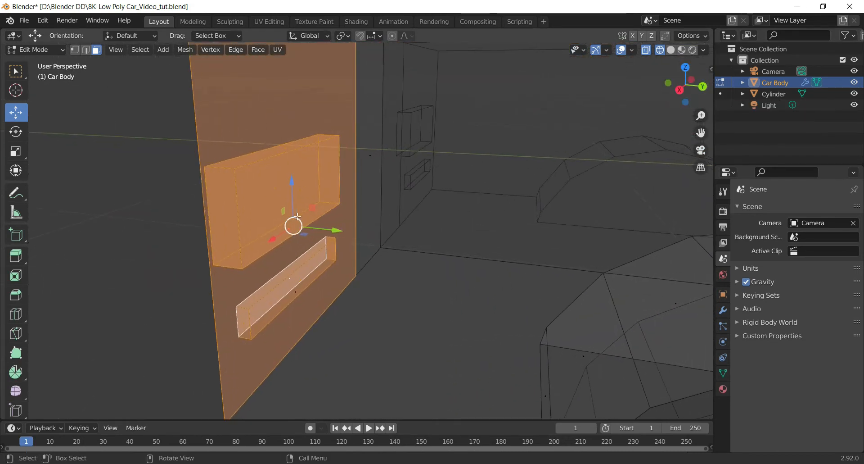
scroll(297, 216, "up", 4)
left_click(271, 167, "ctrl")
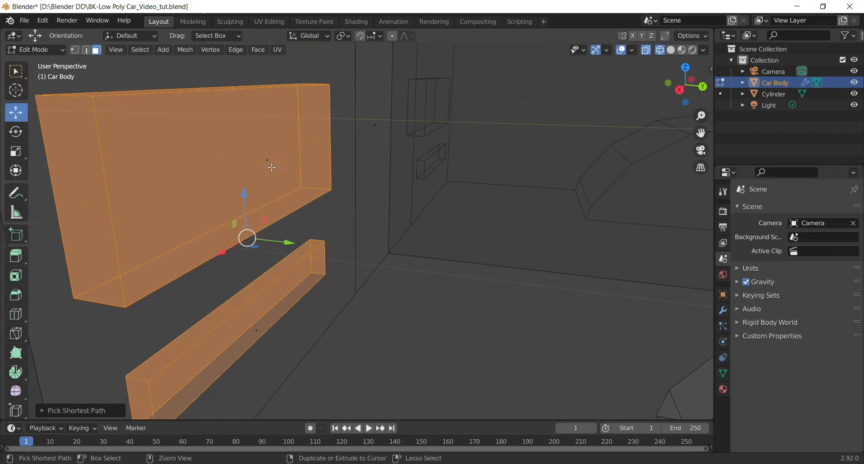
- Move both light blocks up along Z on the car's front, return to solid shading and deselect them
scroll(272, 167, "down", 4)
left_click_drag(685, 85, 692, 96)
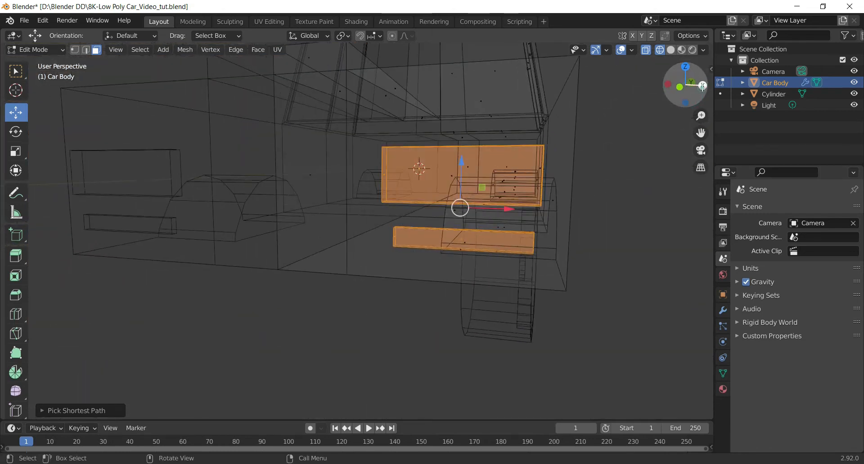
left_click(703, 86)
left_click_drag(351, 165, 349, 138)
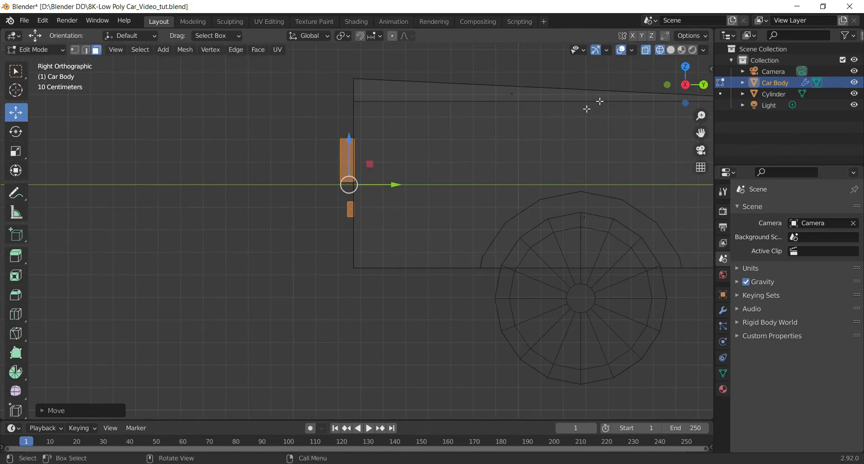
left_click(669, 84)
scroll(607, 134, "down", 2)
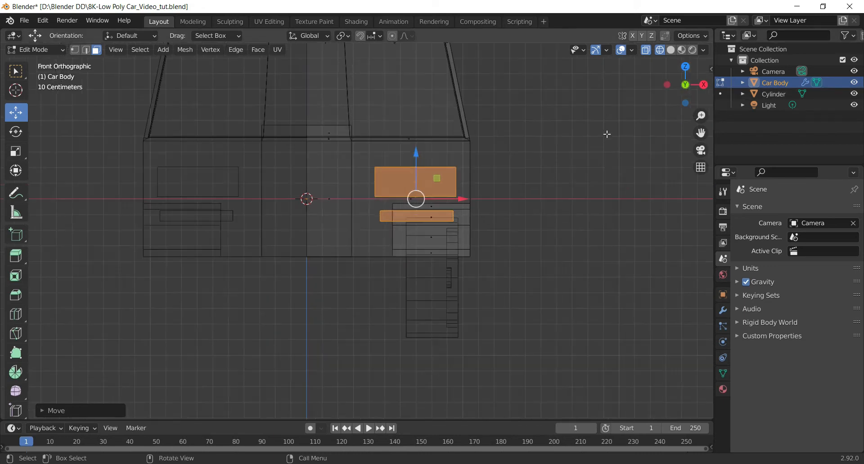
key("shift+z")
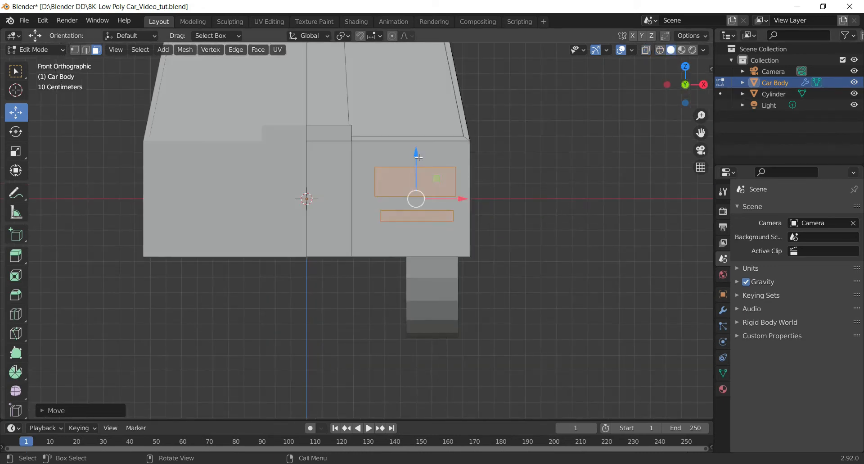
left_click_drag(415, 156, 416, 154)
left_click(535, 185)
- Duplicate the large light block's front face and place the copy below the thin block, near the front's lower edge
scroll(538, 187, "down", 2)
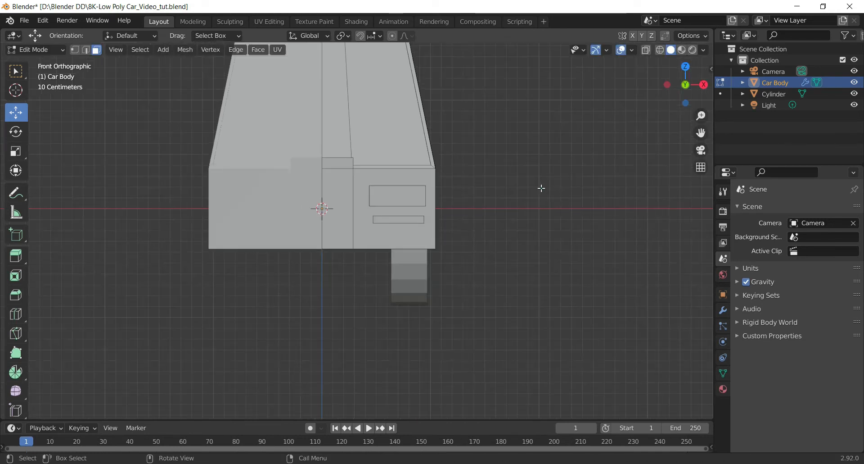
left_click_drag(686, 83, 657, 102)
scroll(361, 247, "up", 3)
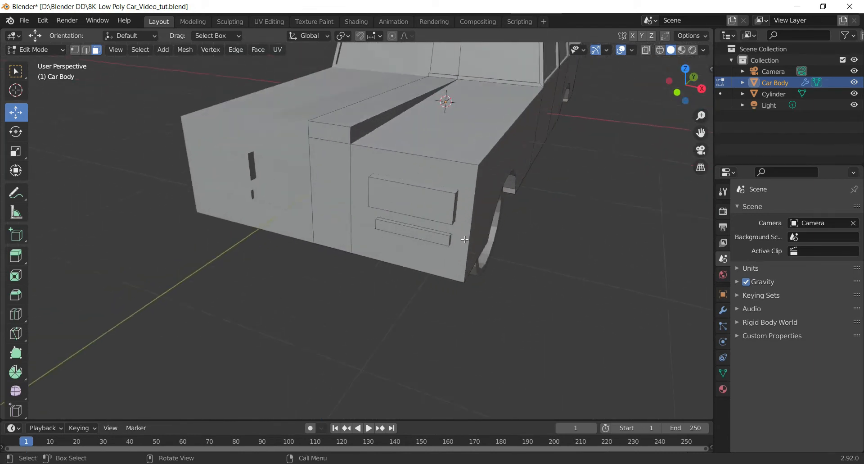
scroll(625, 185, "down", 1)
left_click(415, 208)
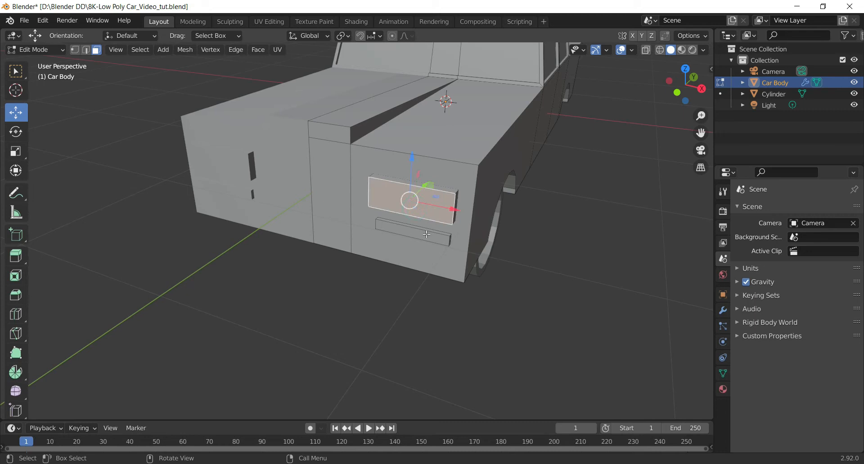
key("shift+d")
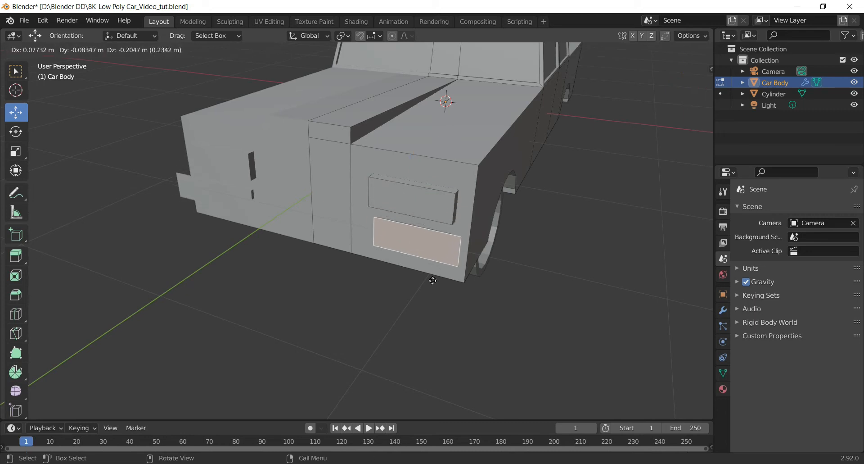
left_click(430, 289)
scroll(430, 290, "down", 2)
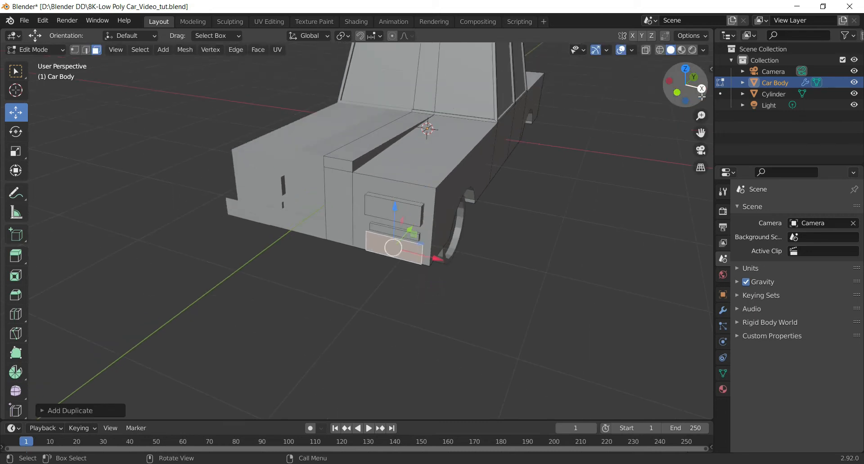
left_click_drag(696, 92, 650, 59)
scroll(381, 199, "up", 5)
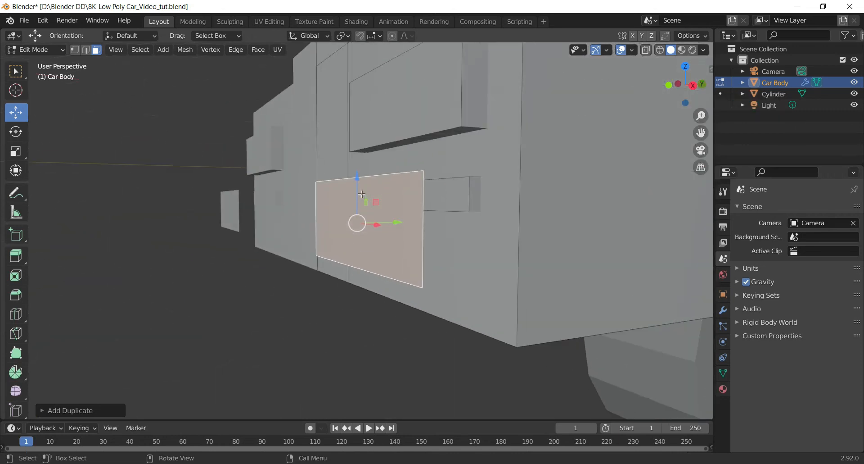
- Lower the duplicated front face until its lower edge lines up with the car body's bottom edge, and display the model in wireframe
left_click_drag(358, 181, 361, 215)
left_click_drag(685, 96, 734, 96)
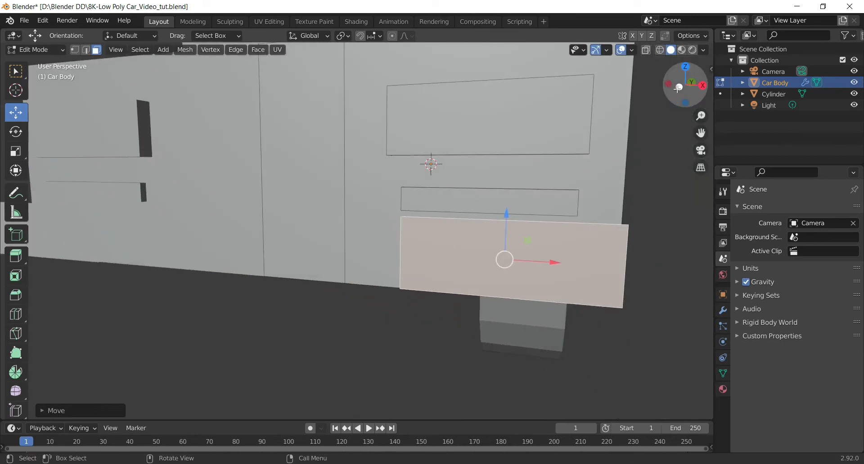
left_click(679, 86)
left_click_drag(503, 199, 504, 216)
left_click_drag(543, 251, 536, 251)
scroll(570, 240, "up", 3)
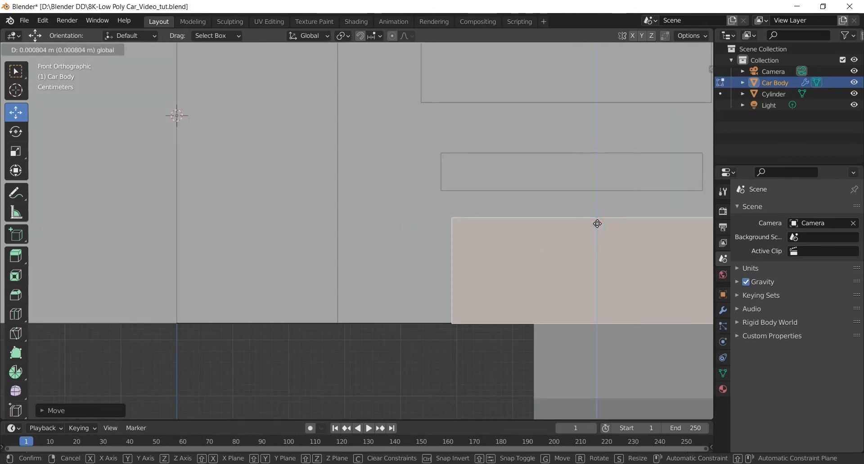
key("z")
left_click(418, 275)
- Move the duplicated face along X toward the car's centreline
left_click_drag(697, 134, 355, 132)
scroll(372, 160, "down", 2)
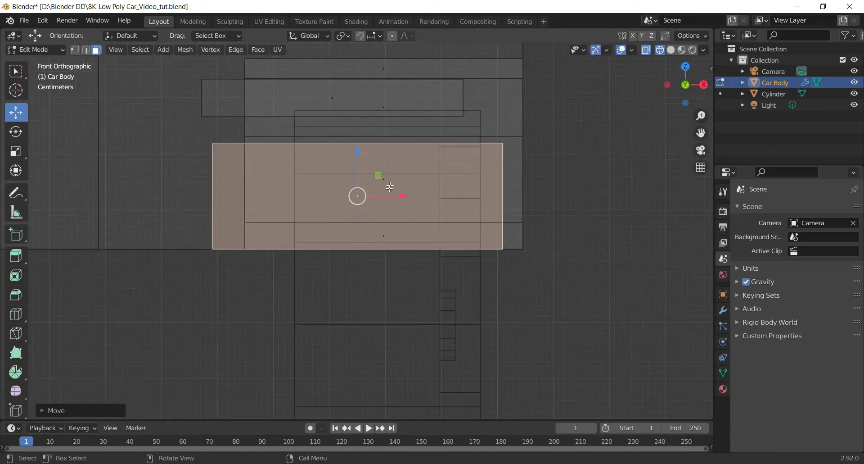
left_click_drag(398, 197, 362, 196)
scroll(362, 197, "down", 2)
left_click_drag(701, 133, 605, 184)
scroll(591, 227, "down", 1)
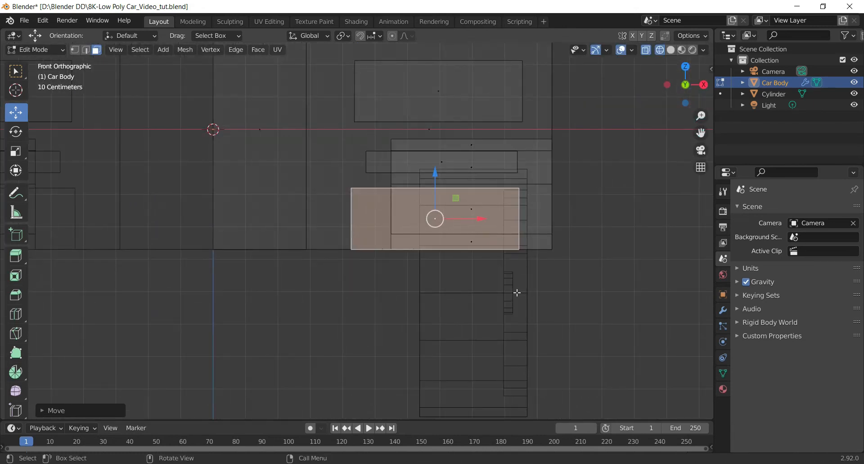
- Stretch and shift the face along X until it spans from the centreline to beyond the body's side
key("s")
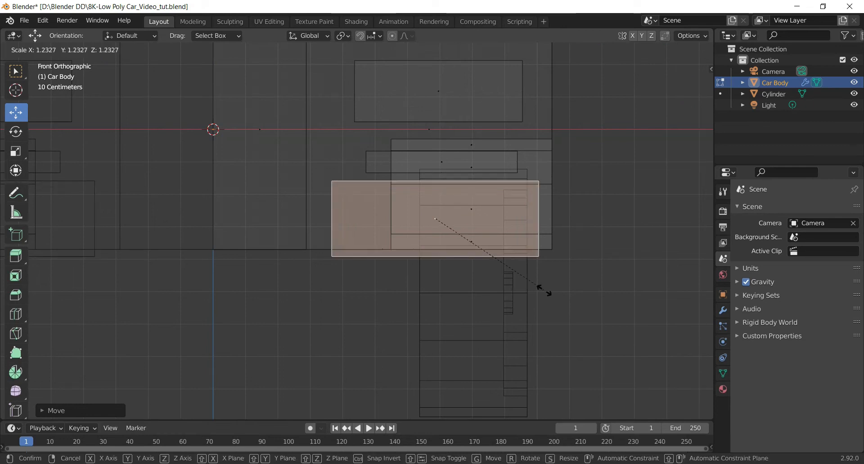
key("Escape")
left_click(16, 151)
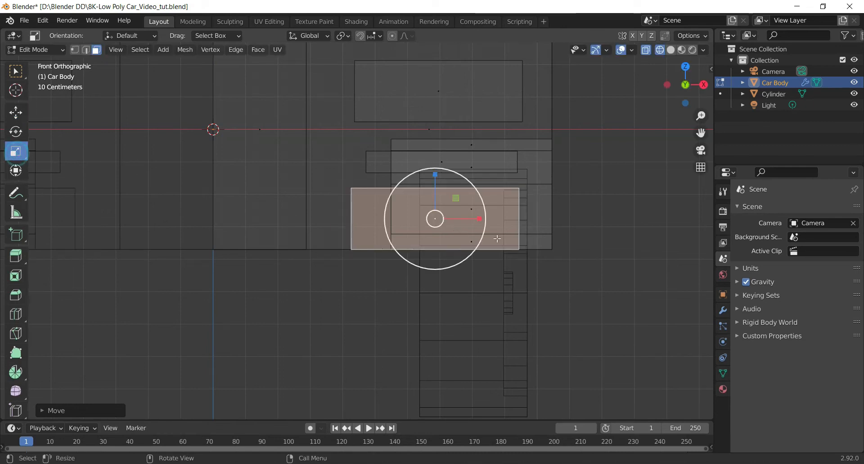
left_click_drag(481, 218, 421, 223)
left_click(18, 111)
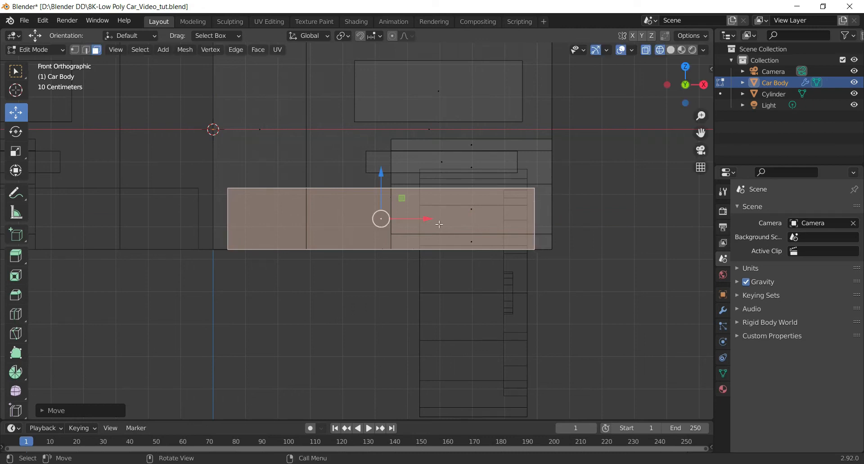
key("s")
key("Escape")
left_click(15, 152)
left_click_drag(425, 219, 443, 223)
left_click(15, 114)
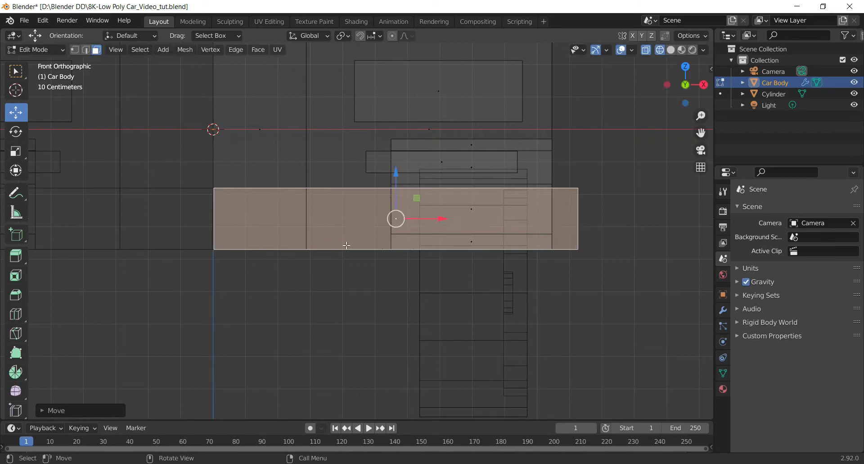
- Fine-tune the face's position along X by about -0.0019 m so its inner edge sits exactly on the centreline
scroll(216, 227, "up", 4)
left_click_drag(701, 133, 0, 139)
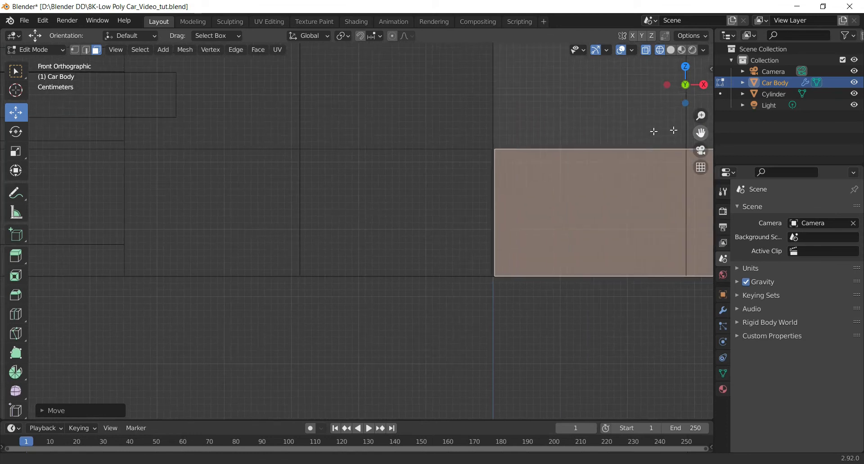
scroll(587, 166, "up", 3)
left_click_drag(701, 133, 351, 136)
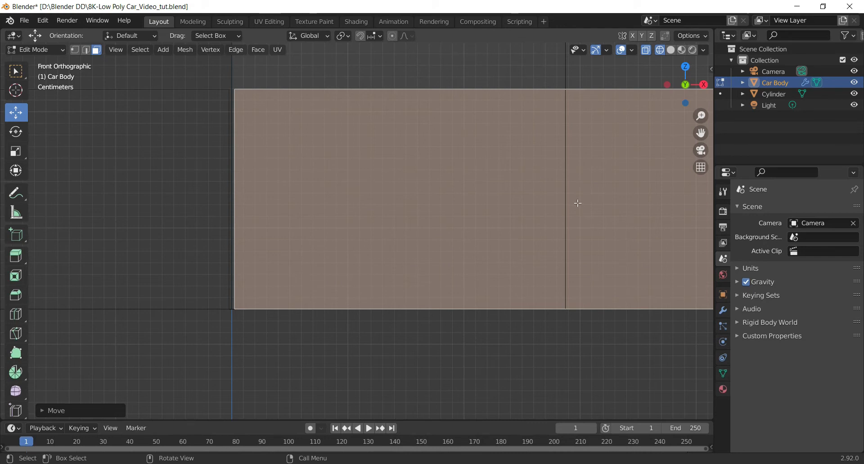
key("g")
key("x")
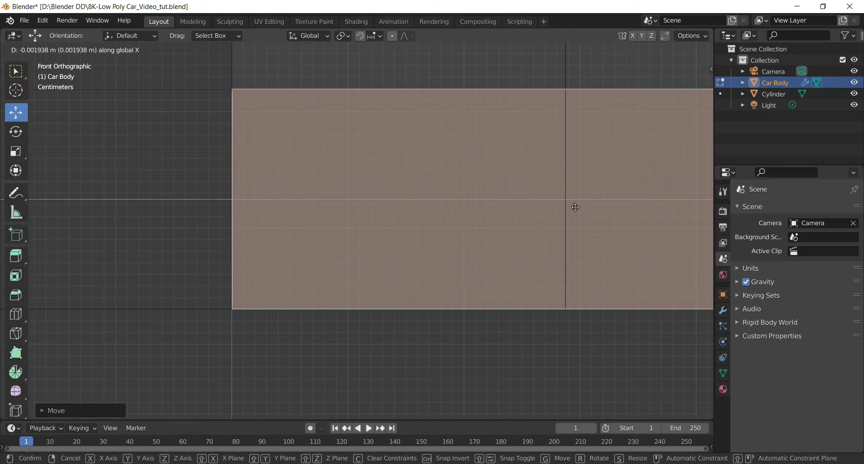
left_click(575, 208)
- Extrude the face slightly forward, away from the car, to give the front bumper thickness
scroll(575, 208, "down", 6)
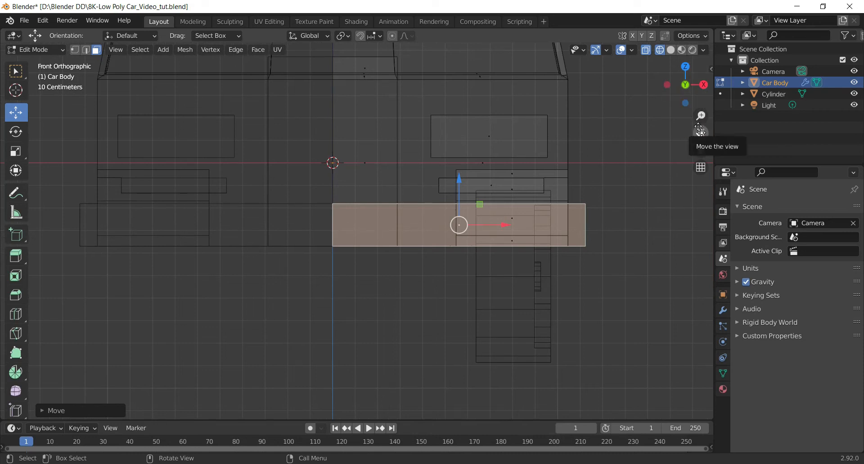
left_click_drag(695, 105, 623, 130)
left_click(680, 89)
scroll(636, 157, "up", 2)
scroll(632, 159, "down", 4)
scroll(412, 180, "down", 1)
scroll(419, 181, "up", 1)
left_click_drag(696, 101, 629, 162)
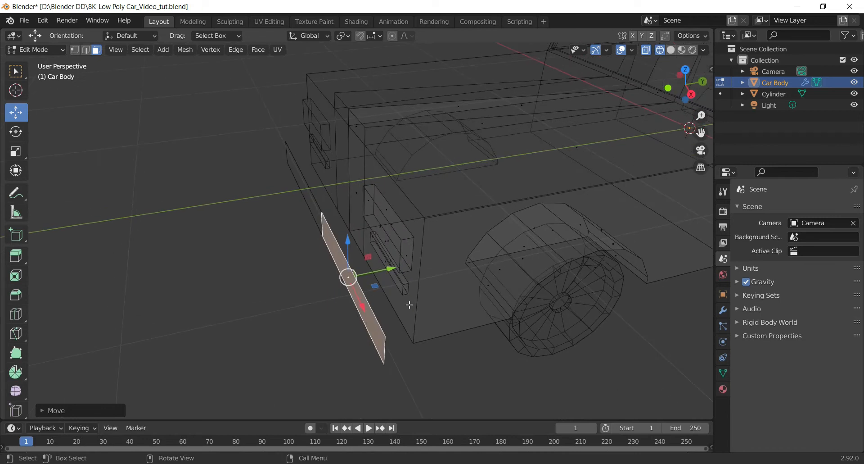
key("e")
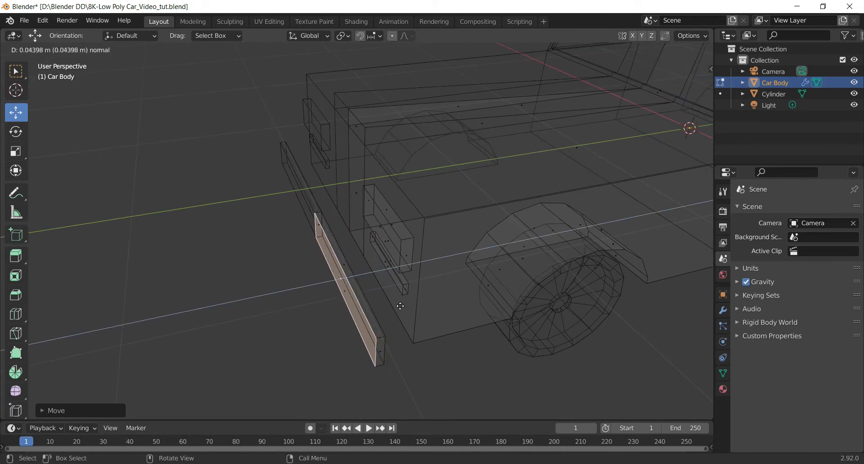
left_click(398, 307)
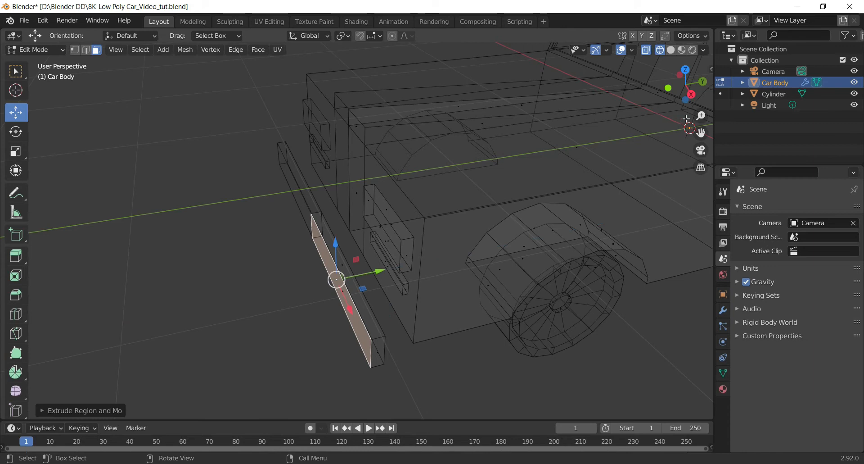
- Add a vertical loop cut near the bumper's outer end, aligned with the side of the car body
left_click(684, 100)
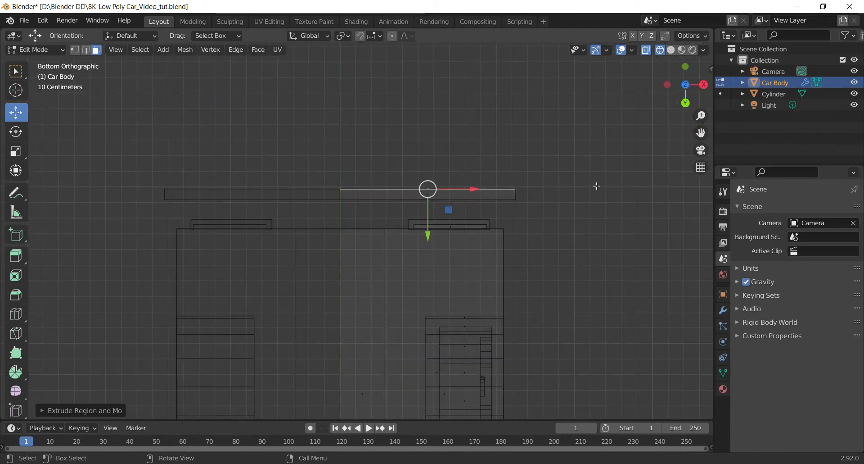
left_click(687, 86)
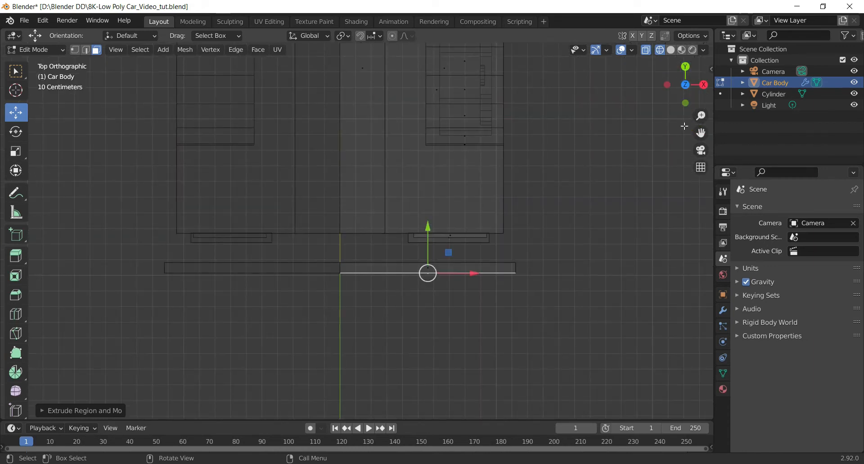
left_click(686, 101)
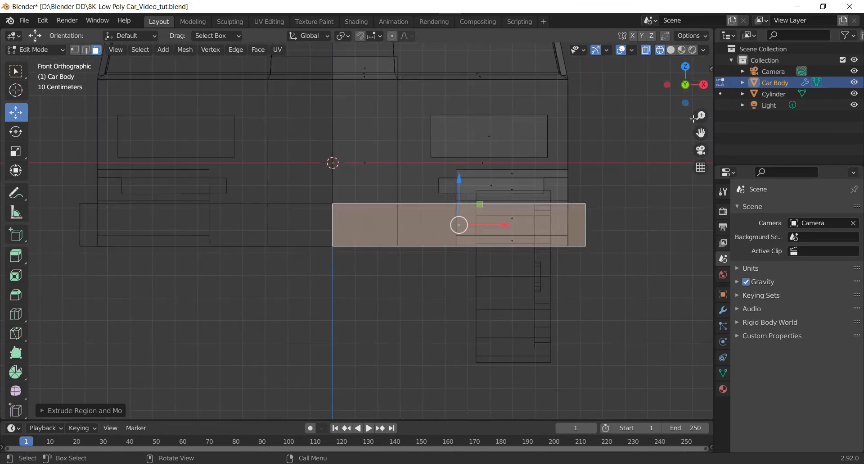
left_click_drag(701, 132, 491, 128)
scroll(335, 233, "up", 6)
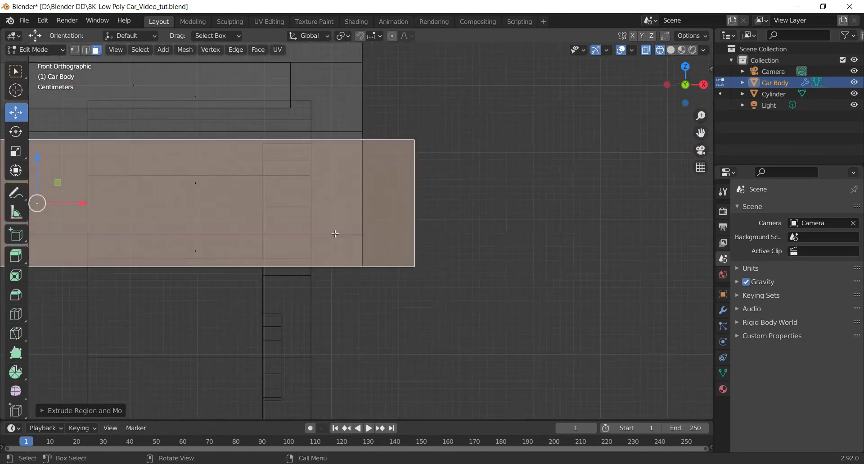
key("ctrl+r")
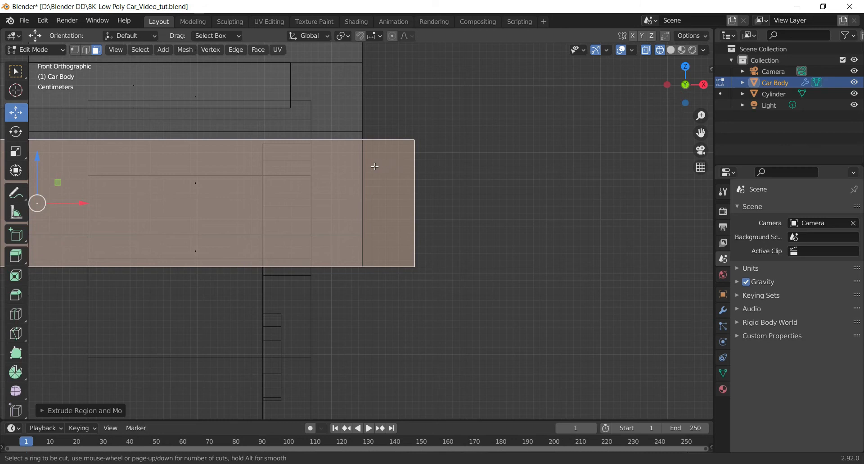
left_click(263, 164)
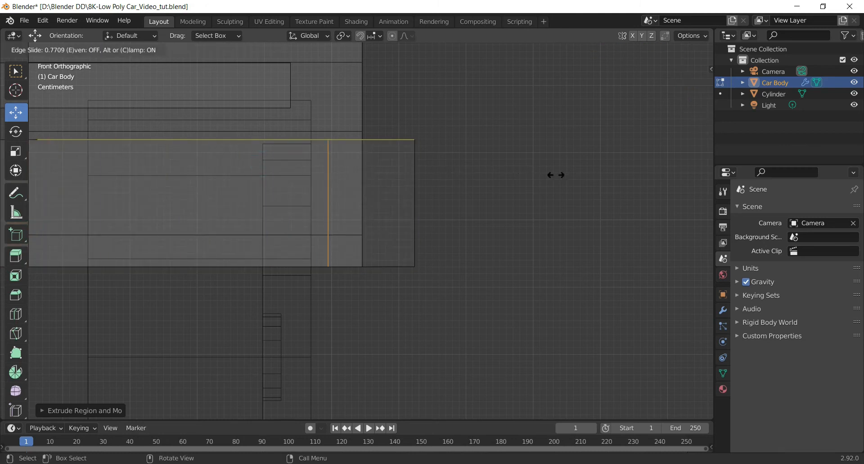
left_click(587, 176)
- Extrude the rear face of the bumper's end section about 0.28 m backward along the car's side
scroll(575, 180, "down", 4)
left_click_drag(686, 85, 412, 167)
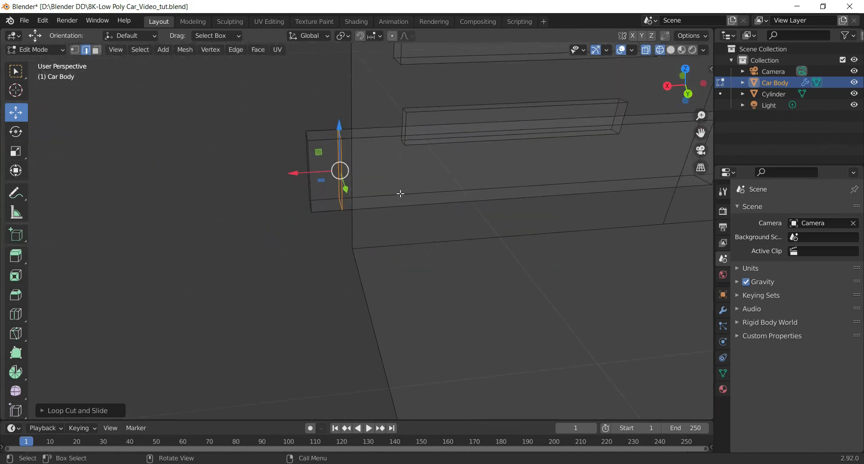
key("3")
left_click(321, 169)
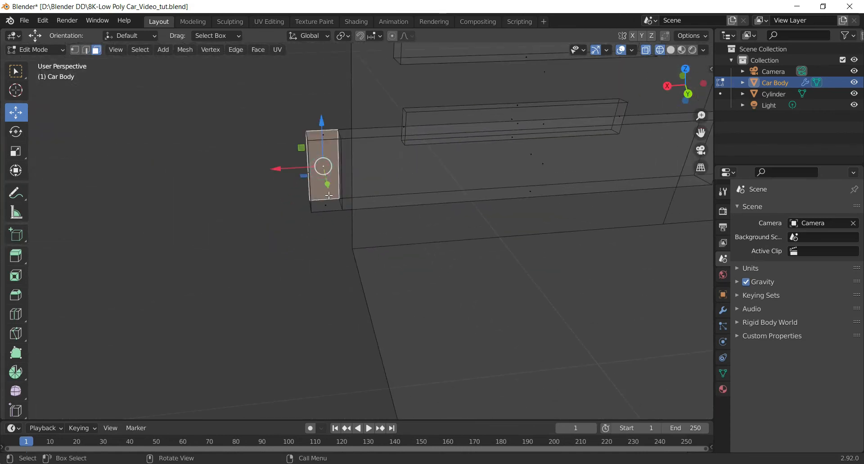
left_click(329, 196)
left_click(323, 172)
key("shift+z")
left_click(331, 154)
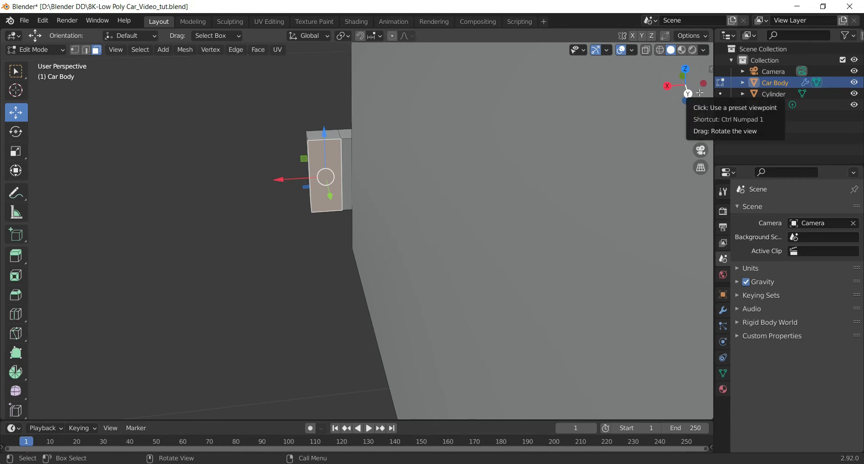
left_click_drag(688, 93, 397, 176)
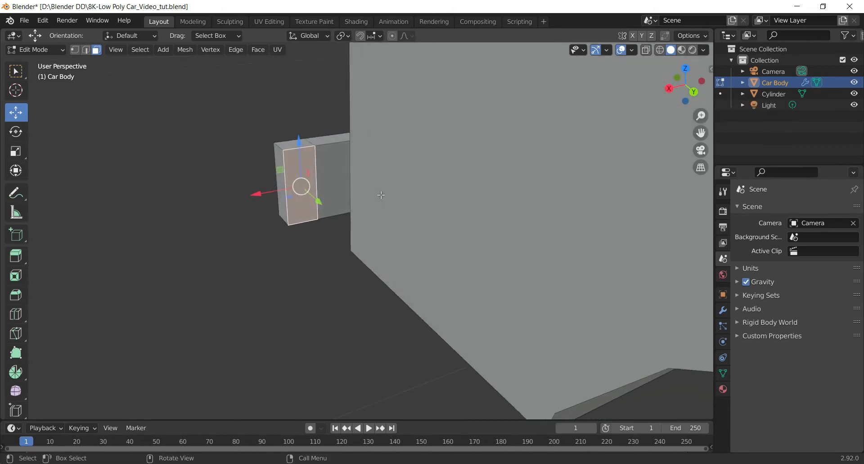
key("e")
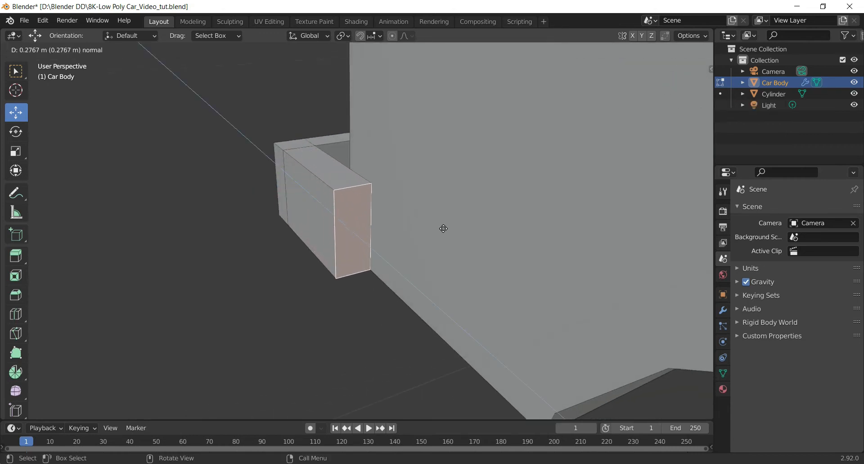
left_click(449, 229)
scroll(449, 229, "down", 3)
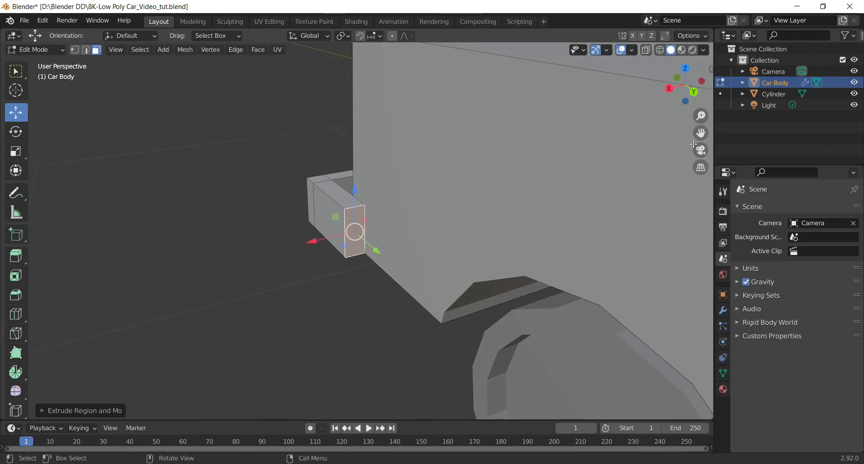
- Select the whole bumper in wireframe and move it along Y until it sits flush against the front of the car body
left_click(670, 89)
key("z")
left_click(180, 268)
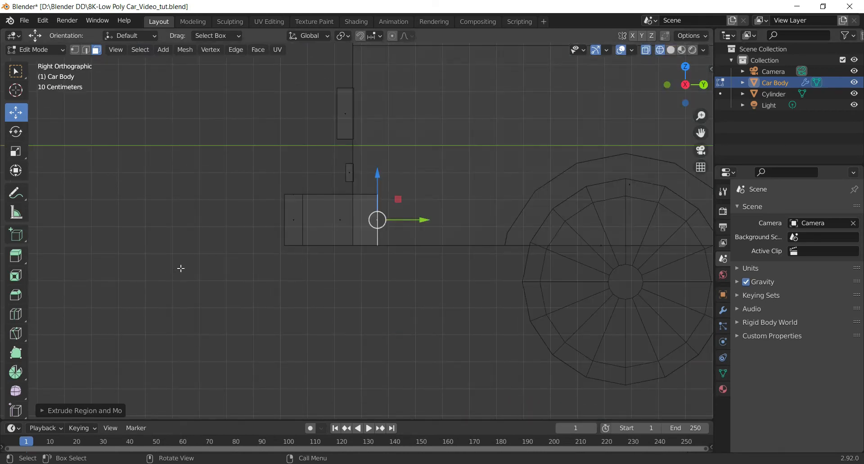
left_click_drag(225, 293, 436, 178)
mouse_move(679, 88)
left_mouse_down()
mouse_move(653, 95)
mouse_move(644, 126)
mouse_move(685, 72)
left_mouse_up()
left_click(685, 73)
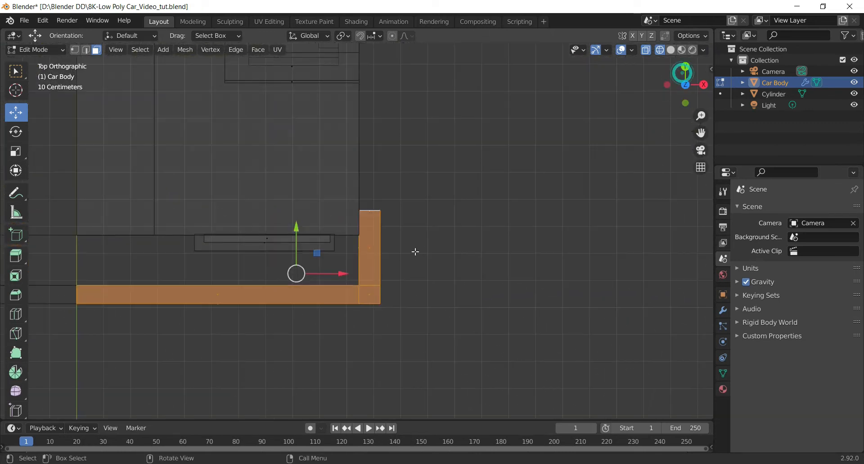
left_click_drag(701, 133, 773, 92)
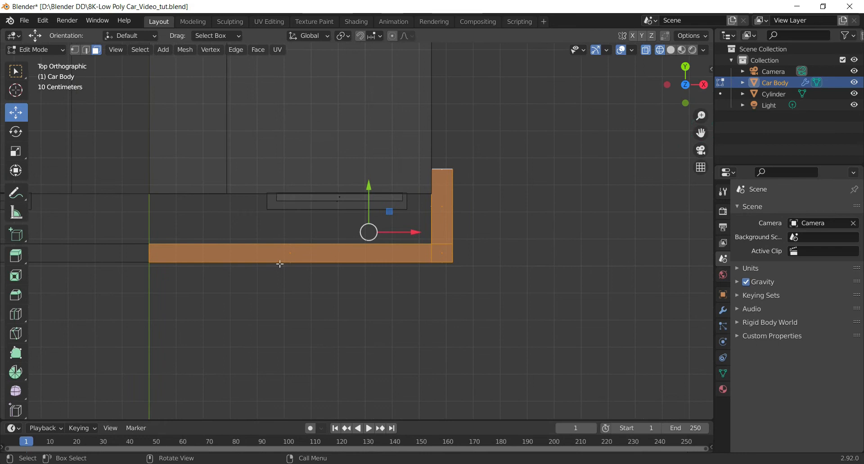
scroll(349, 244, "up", 3)
left_click_drag(378, 187, 372, 100)
scroll(444, 239, "down", 4)
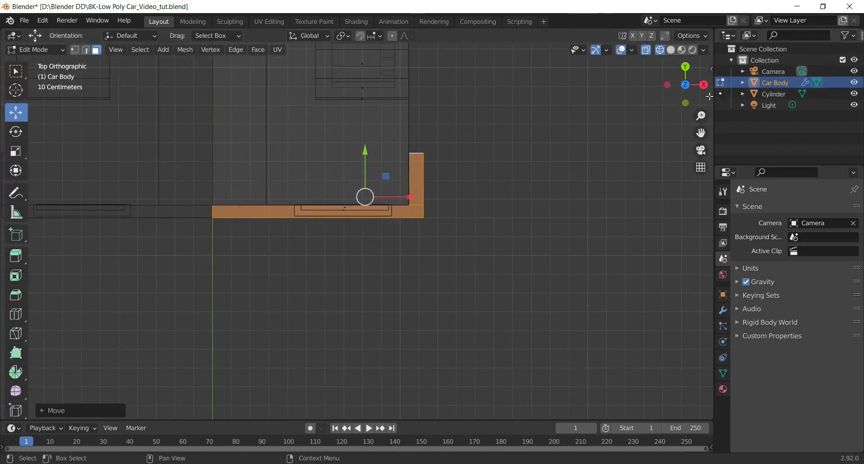
- Return to solid shading, deselect the bumper, and examine it and the rear of the car
left_click_drag(692, 92, 641, 29)
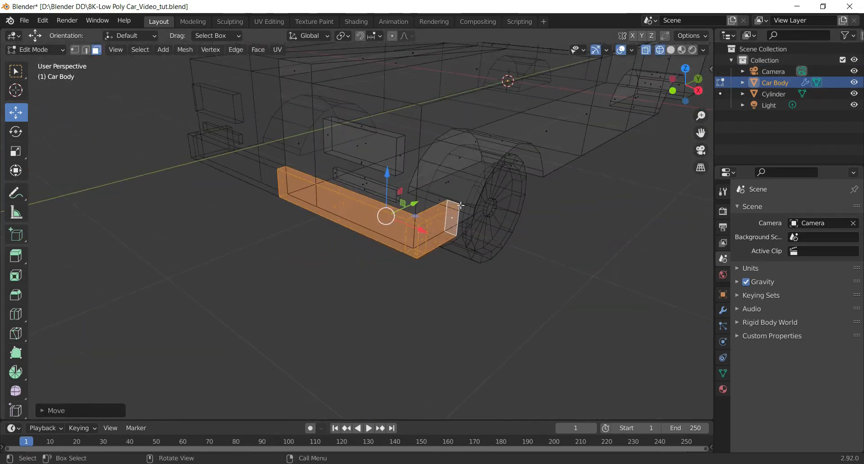
key("shift+z")
mouse_move(685, 87)
left_mouse_down()
mouse_move(694, 102)
mouse_move(589, 97)
mouse_move(797, 101)
mouse_move(730, 106)
left_mouse_up()
left_click(392, 286)
scroll(392, 286, "down", 2)
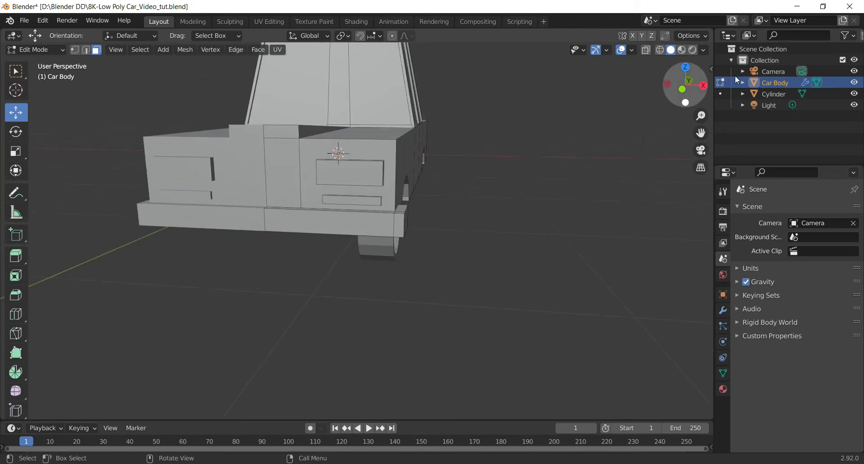
left_click_drag(688, 86, 510, 90)
scroll(623, 211, "down", 5)
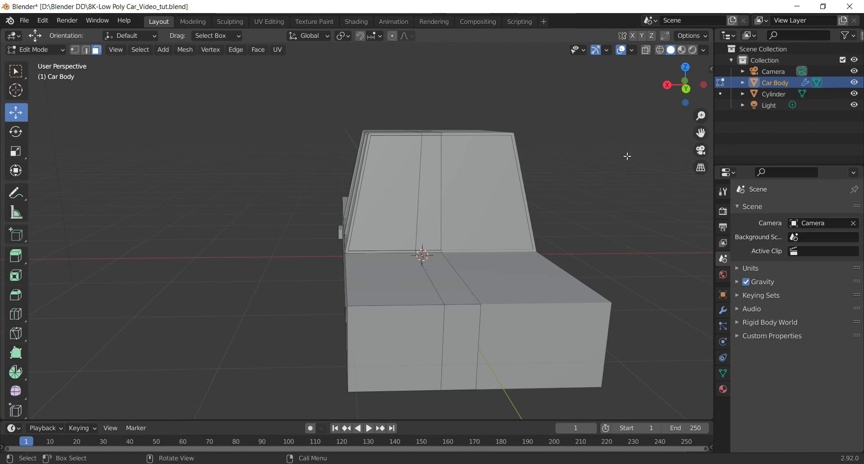
left_click_drag(706, 140, 706, 79)
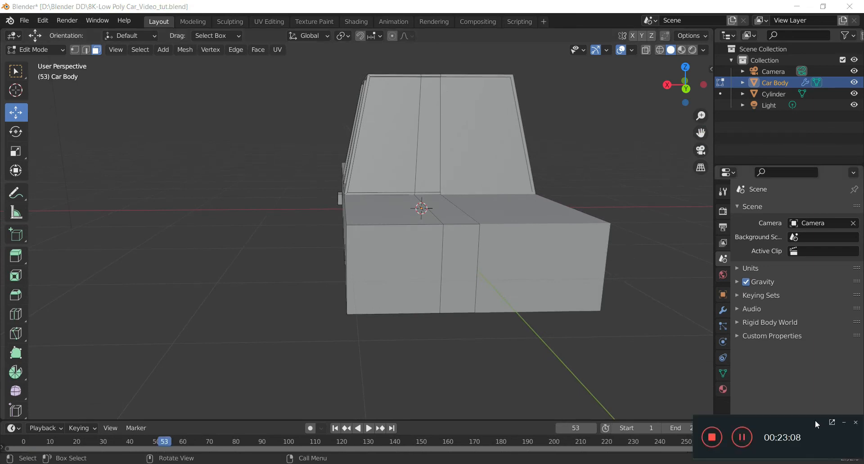
- Examine the side and rear of the car body around the rear panel
left_click(844, 422)
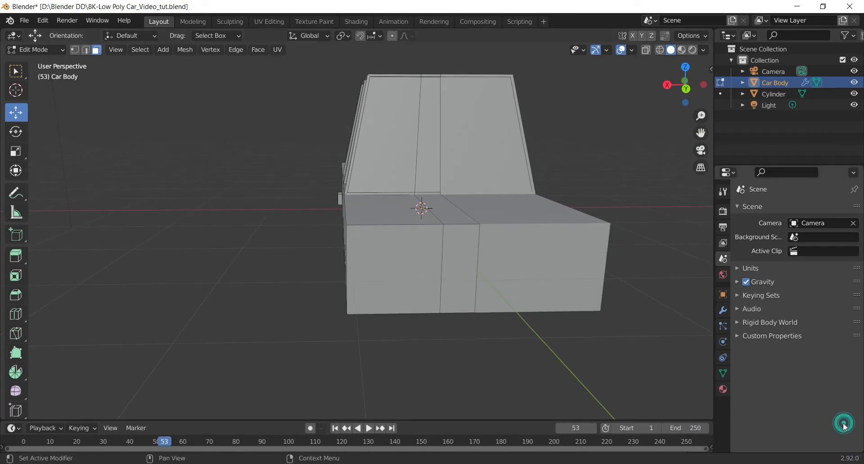
scroll(612, 299, "up", 2)
left_click_drag(689, 97, 716, 101)
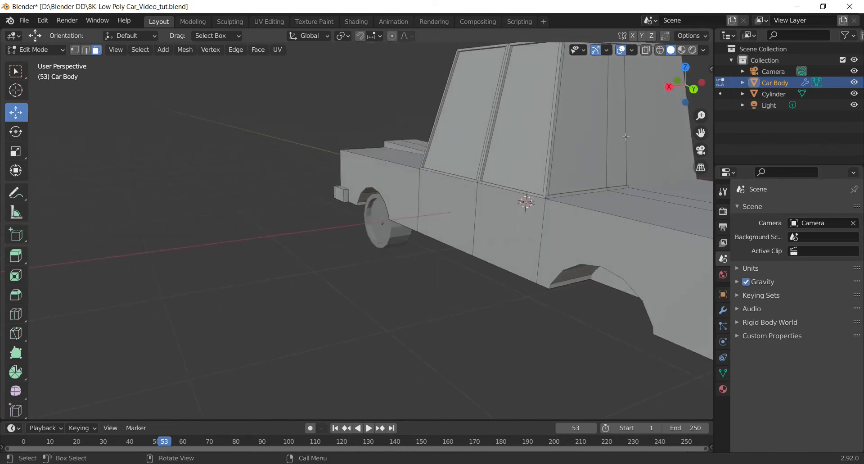
scroll(626, 137, "down", 3)
left_click_drag(701, 132, 634, 116)
scroll(548, 205, "up", 3)
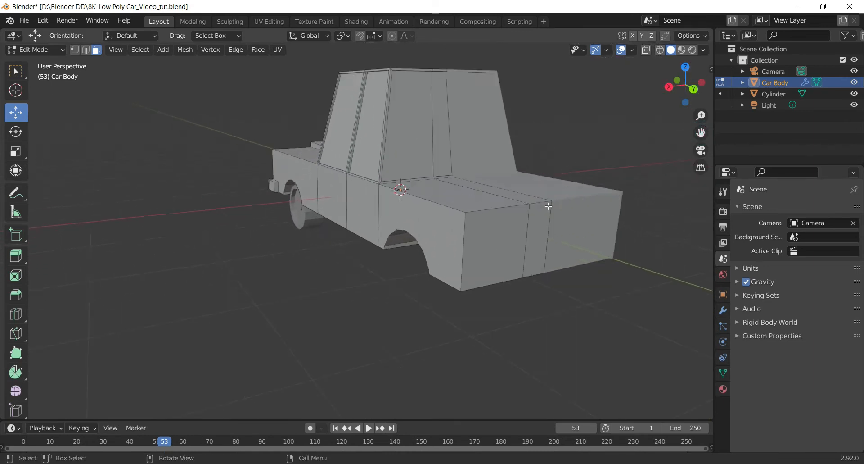
left_click(569, 248)
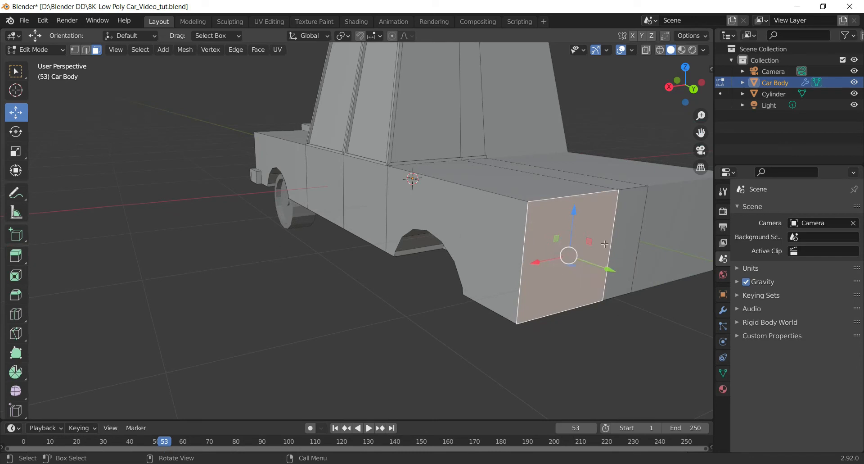
left_click_drag(686, 95, 463, 133)
- Select the headlight face on the car's front and duplicate it toward the rear of the car
left_click(459, 131)
scroll(459, 131, "down", 4)
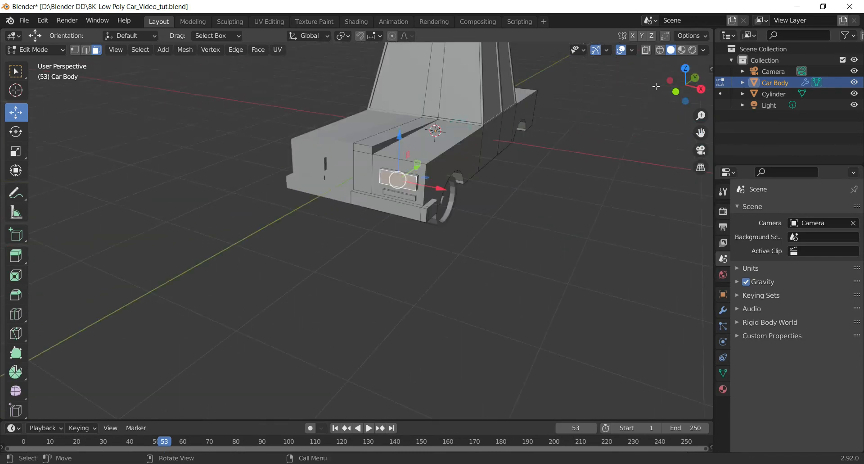
left_click_drag(687, 88, 660, 122)
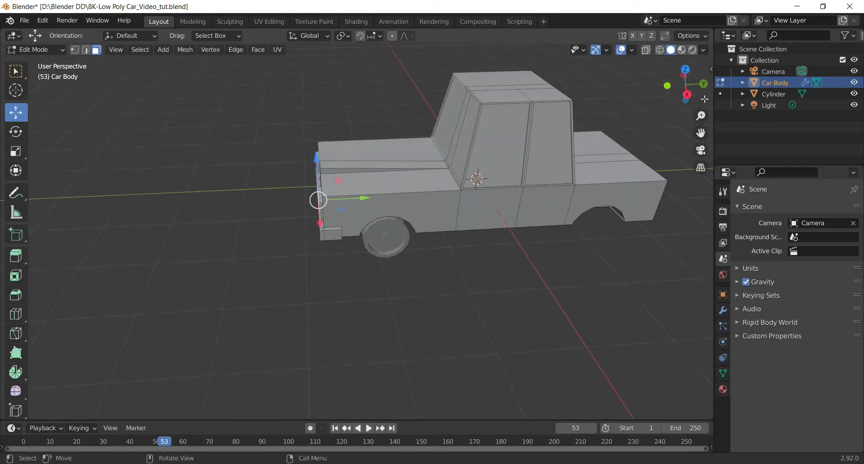
left_click_drag(687, 93, 731, 88)
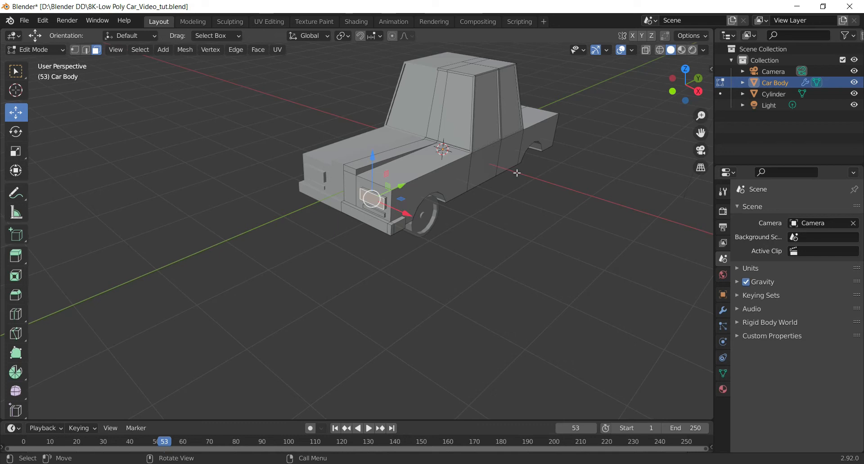
left_click_drag(699, 132, 634, 144)
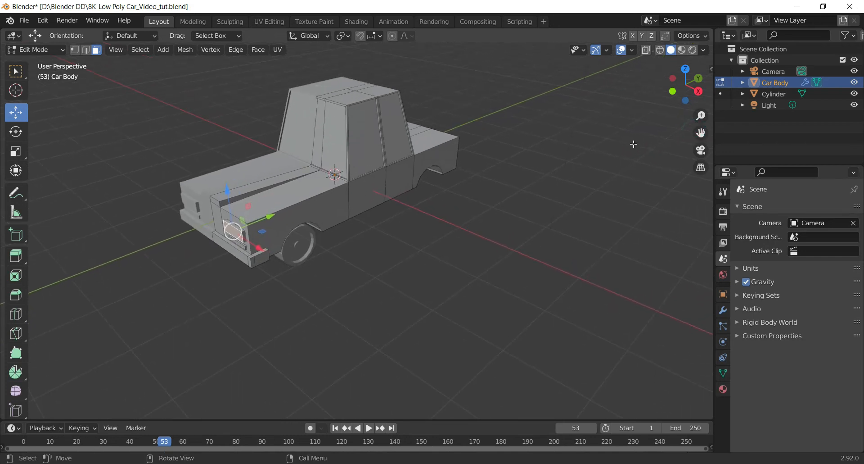
key("shift+s")
key("Escape")
key("shift+d")
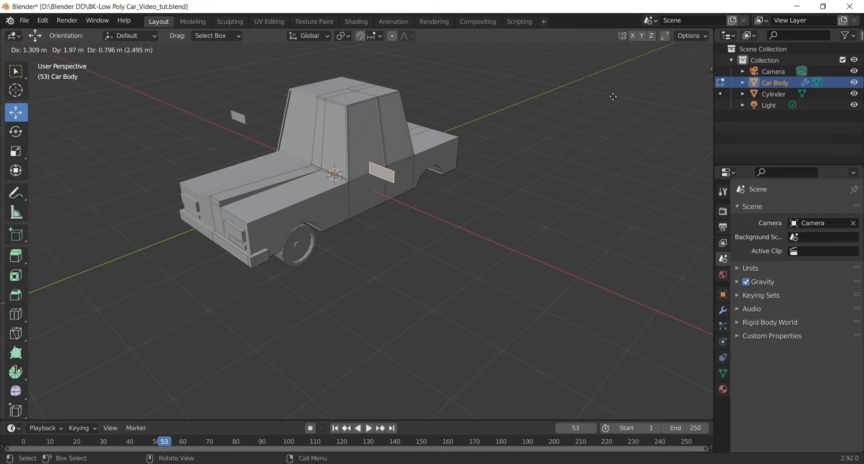
left_click(618, 107)
- Move the duplicated face behind the car and align it along X with the outer part of the rear panel
left_click(698, 91)
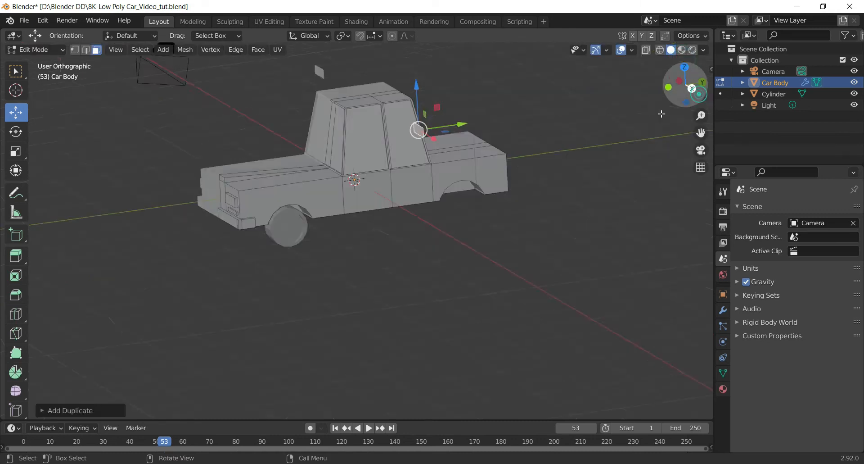
left_click_drag(417, 93, 553, 180)
mouse_move(698, 100)
left_mouse_down()
mouse_move(680, 102)
mouse_move(697, 100)
left_mouse_up()
left_click(684, 91)
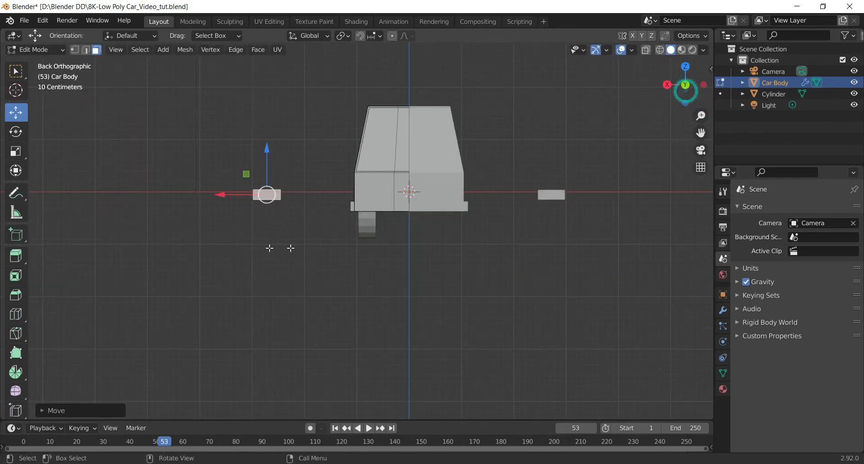
left_click_drag(210, 195, 316, 195)
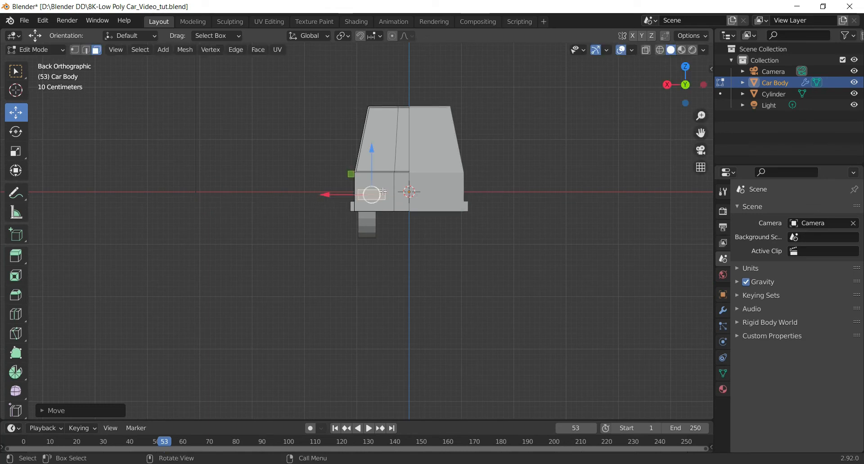
- Extrude the duplicated face backward into a tail light block
left_click_drag(685, 88, 370, 116)
scroll(579, 151, "up", 1)
scroll(578, 151, "up", 2)
left_click_drag(687, 95, 603, 81)
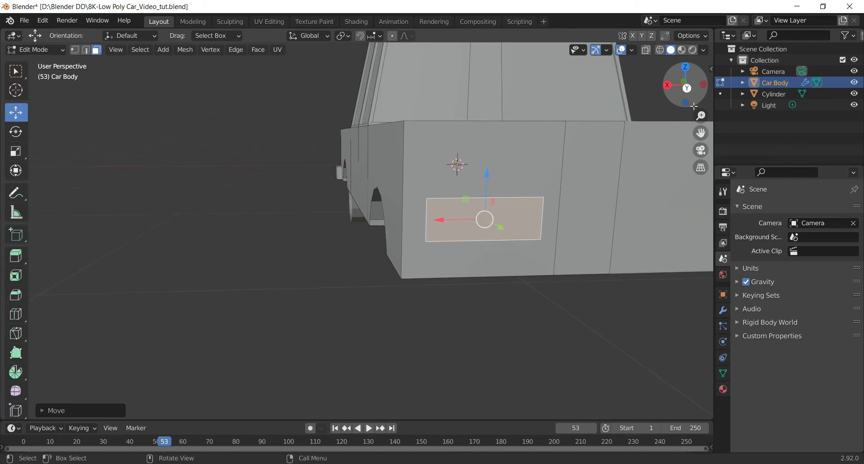
key("e")
left_click(596, 246)
- Move the tail light block's rear face along Y toward the car to thin the block
left_click_drag(673, 95, 679, 85)
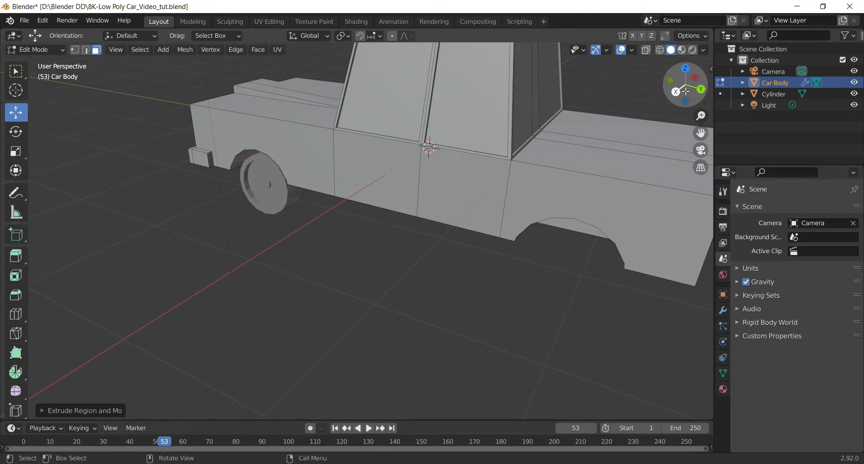
left_click(677, 92)
left_click_drag(701, 132, 444, 187)
scroll(602, 154, "up", 8)
left_click_drag(601, 198, 591, 195)
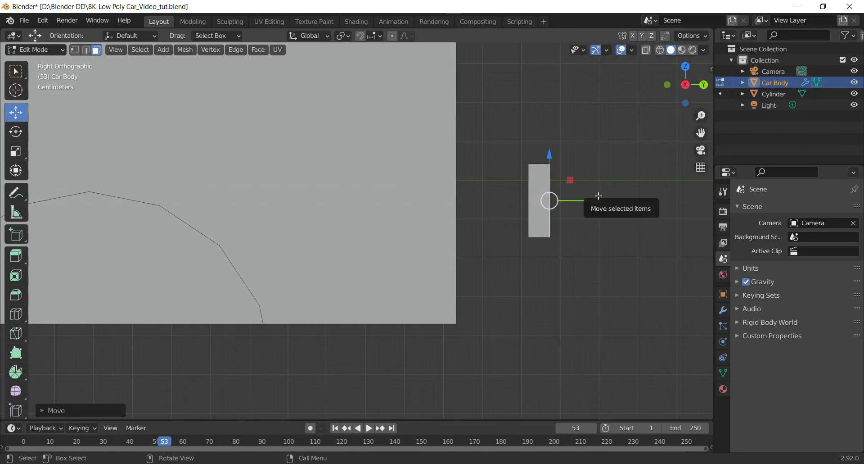
- Select the tail light block's outer end face in wireframe and move it outward along X past the car's side
left_click(705, 85)
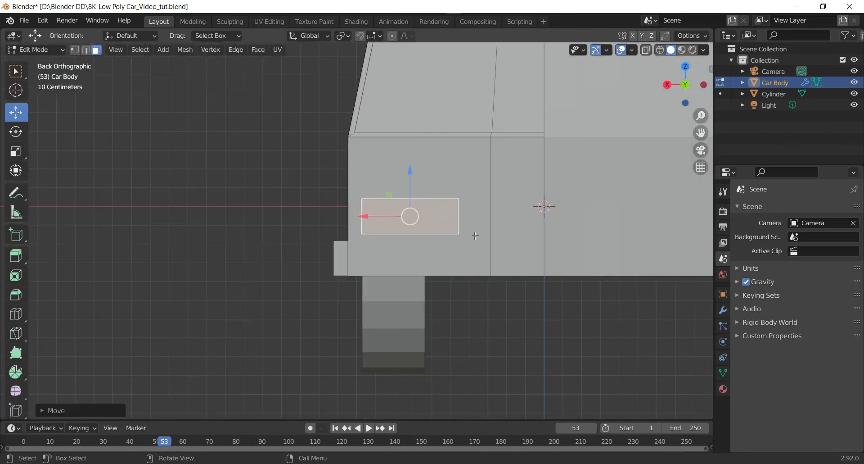
left_click_drag(695, 95, 468, 232)
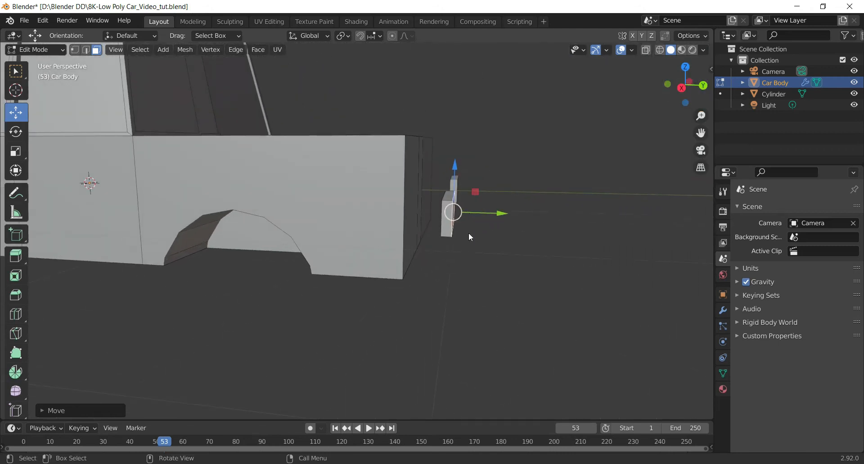
key("shift+z")
left_click_drag(520, 149, 432, 258)
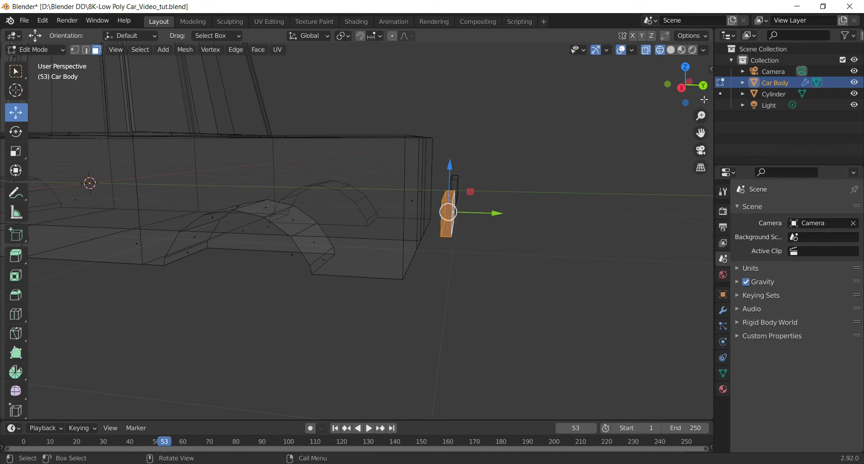
left_click(641, 140)
left_click_drag(680, 93, 632, 110)
left_click(415, 247)
left_click_drag(395, 260, 342, 268)
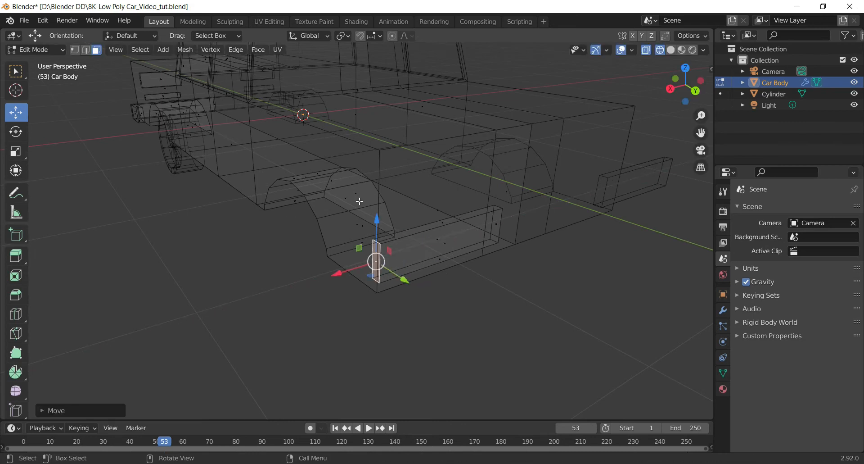
left_click(695, 90)
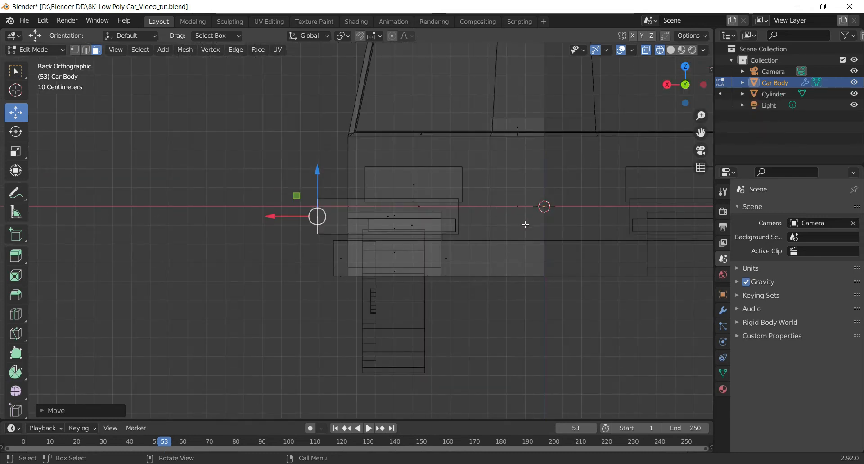
- Return to solid shading and move the block's inner end face outward along X to shorten the tail light
key("alt+z")
scroll(474, 231, "down", 4)
scroll(202, 216, "up", 5)
left_click_drag(697, 102, 646, 104)
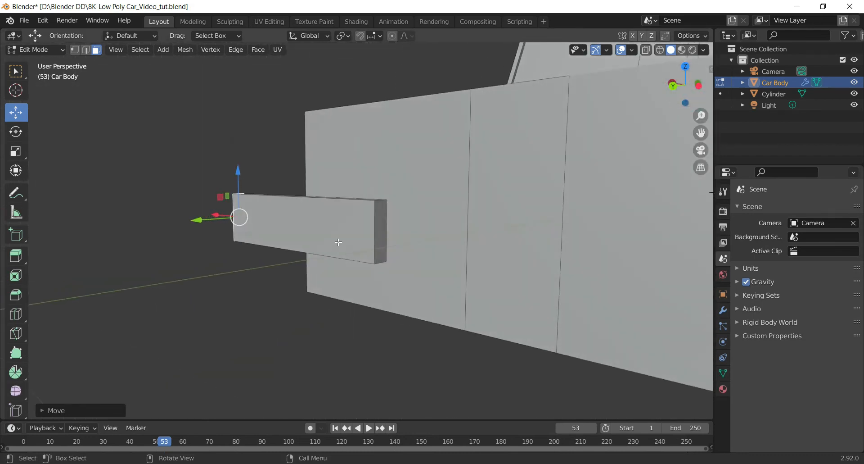
left_click(383, 229)
left_click_drag(355, 228, 312, 225)
left_click(673, 86)
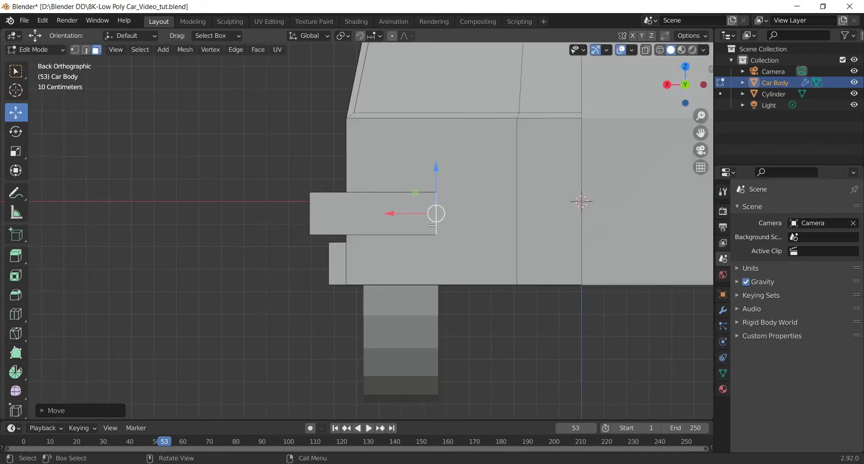
left_click_drag(394, 214, 375, 215)
- Select the tail light's outer end face and move it inward along X, closer to the car's side
left_click_drag(680, 91, 698, 82)
left_click(408, 213)
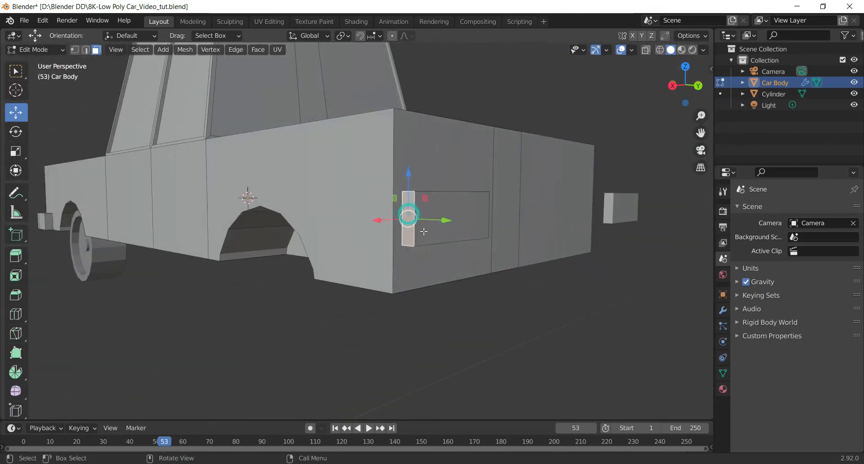
left_click(697, 86)
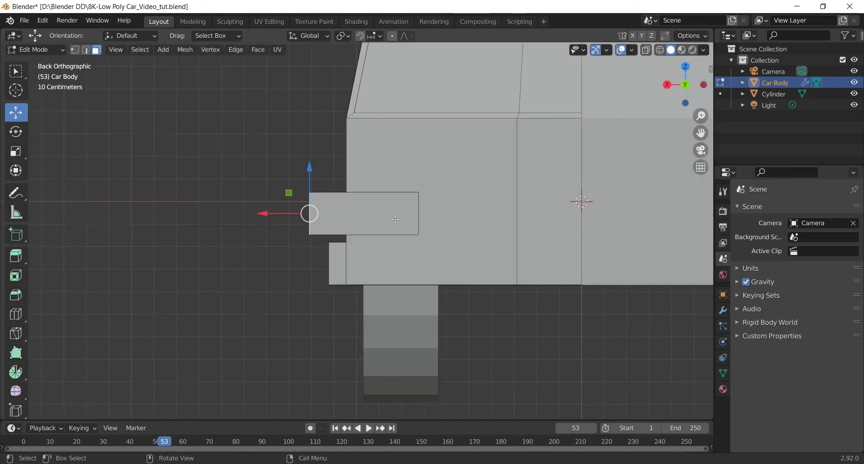
scroll(347, 230, "up", 4)
left_click_drag(225, 196, 290, 203)
- Add a vertical loop cut near the tail light's outer end, aligned with the side of the car body
mouse_move(684, 91)
left_mouse_down()
mouse_move(748, 112)
mouse_move(679, 108)
left_mouse_up()
key("z")
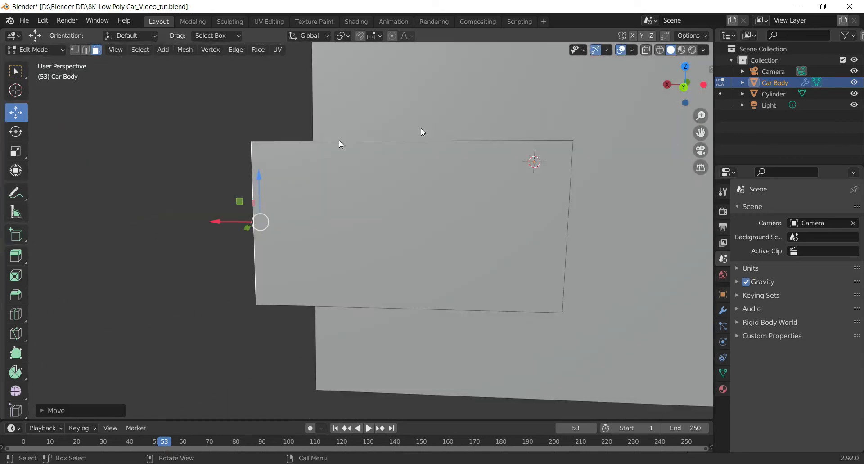
left_click(341, 144)
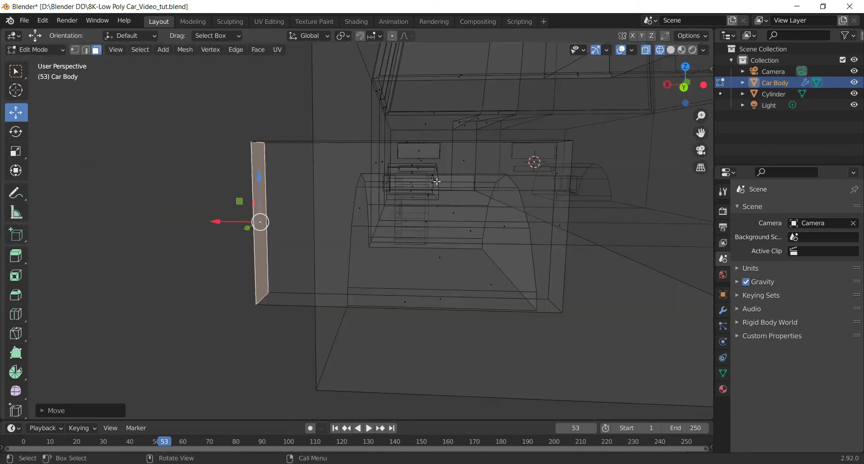
left_click(685, 87)
key("ctrl+r")
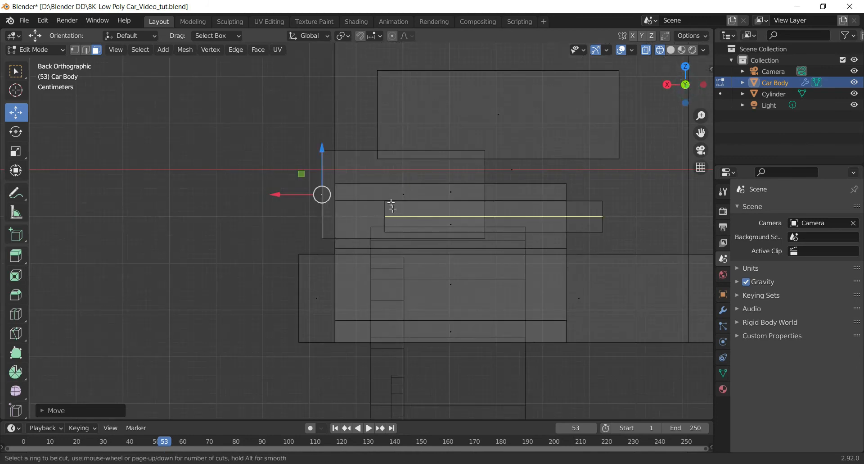
left_click(353, 149)
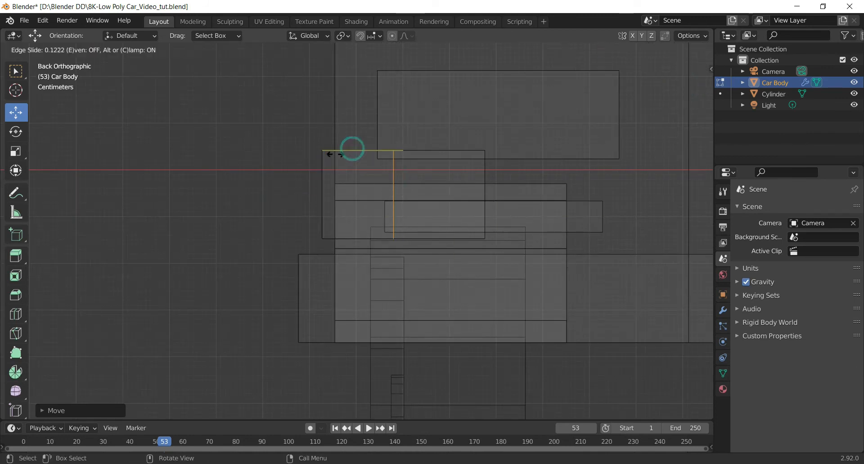
left_click(284, 153)
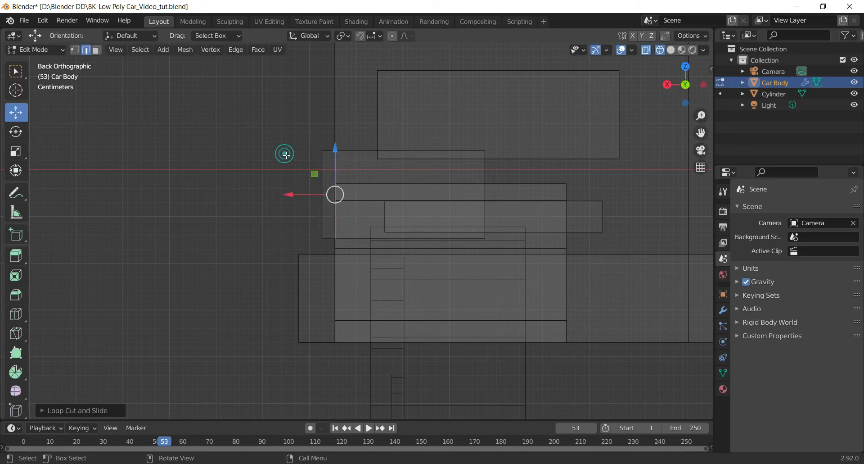
- Extrude the front face of the tail light's end section about 0.07 m forward along the car's side
left_click_drag(679, 105, 683, 120)
key("z")
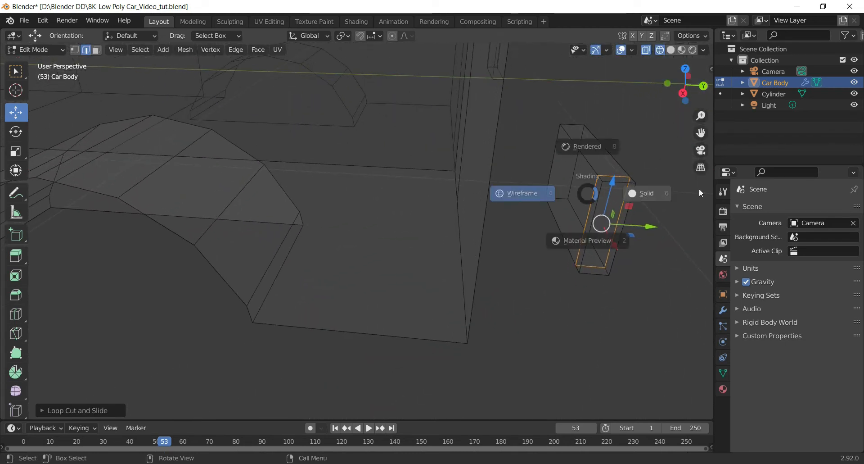
left_click(680, 187)
left_click_drag(691, 92, 608, 197)
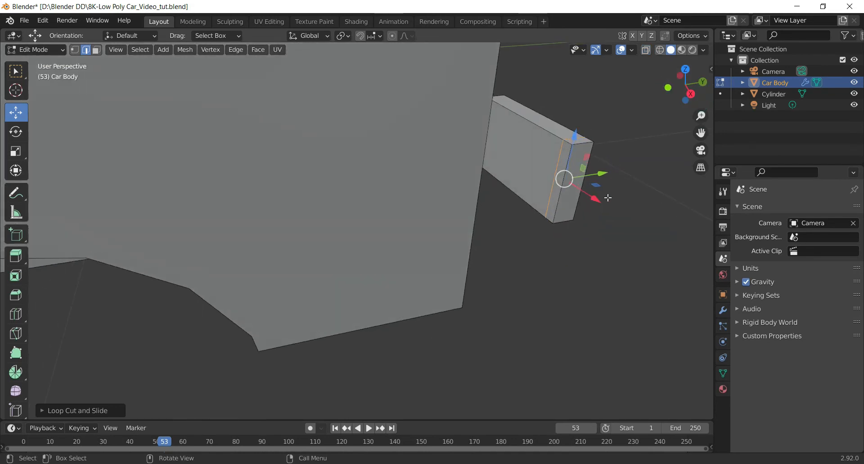
key("3")
left_click(563, 154)
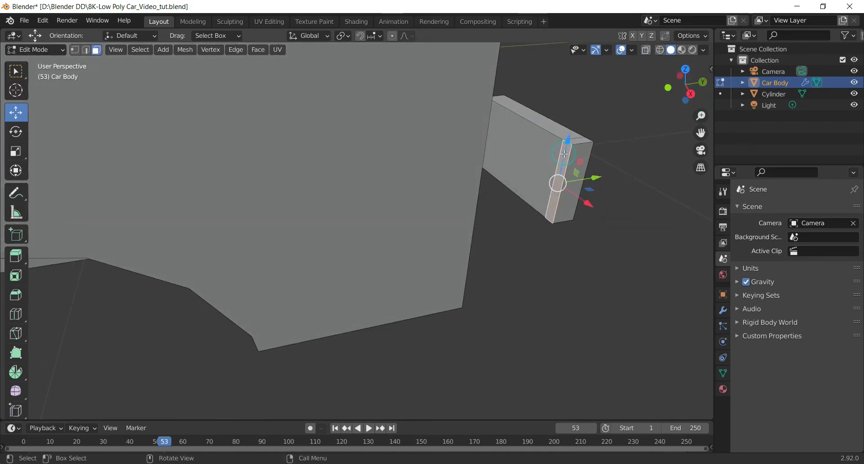
key("e")
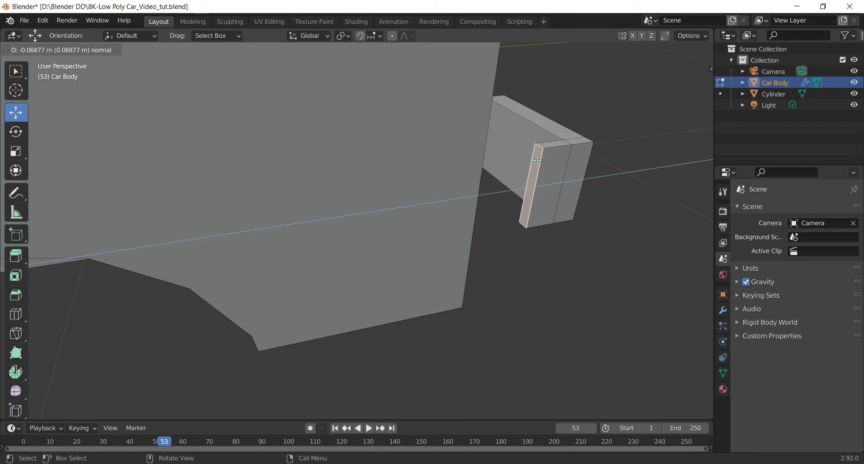
left_click(537, 161)
scroll(598, 134, "down", 2)
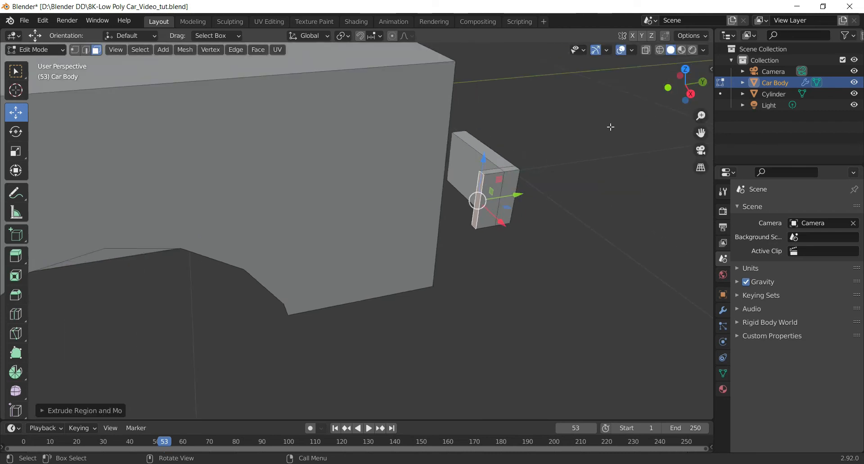
- Select the whole tail light in wireframe and move it along Y until it wraps around the car's rear corner
left_click(691, 94)
key("z")
left_click(453, 166)
left_click_drag(587, 127, 459, 267)
left_click_drag(549, 206, 486, 216)
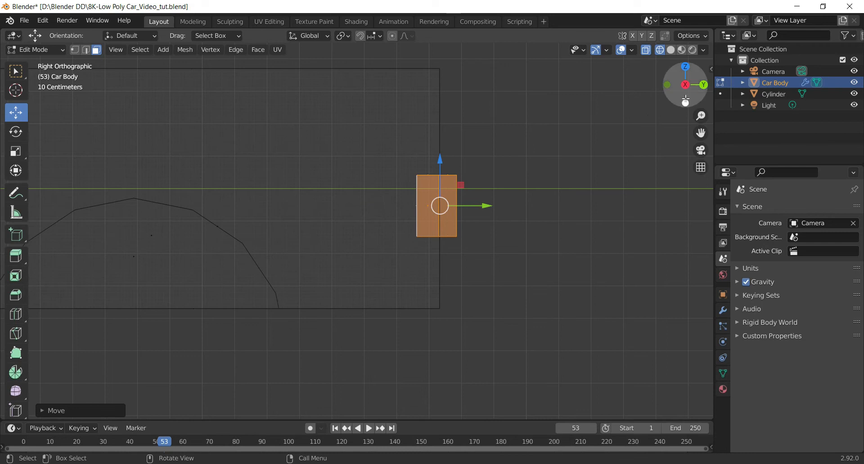
- Return to solid shading, clear the selection and examine how the tail light wraps around the rear corner
left_click_drag(685, 86, 667, 79)
key("z")
left_click(662, 200)
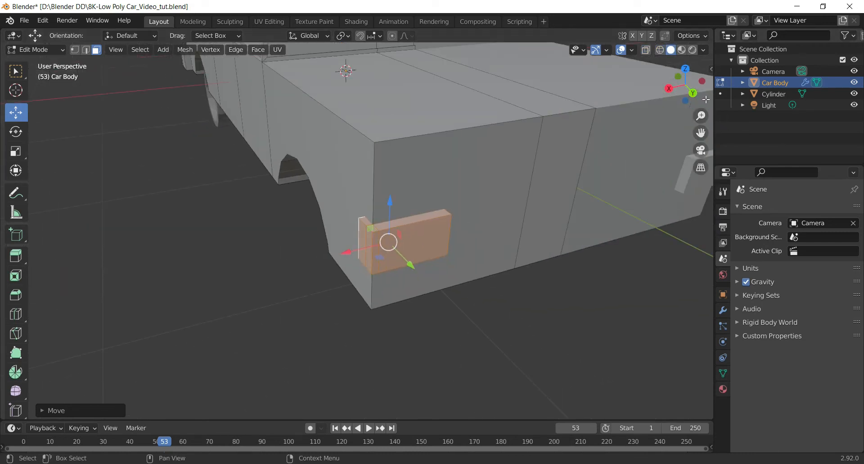
left_click(530, 305)
scroll(532, 301, "down", 3)
left_click_drag(690, 104, 695, 85)
scroll(572, 195, "up", 2)
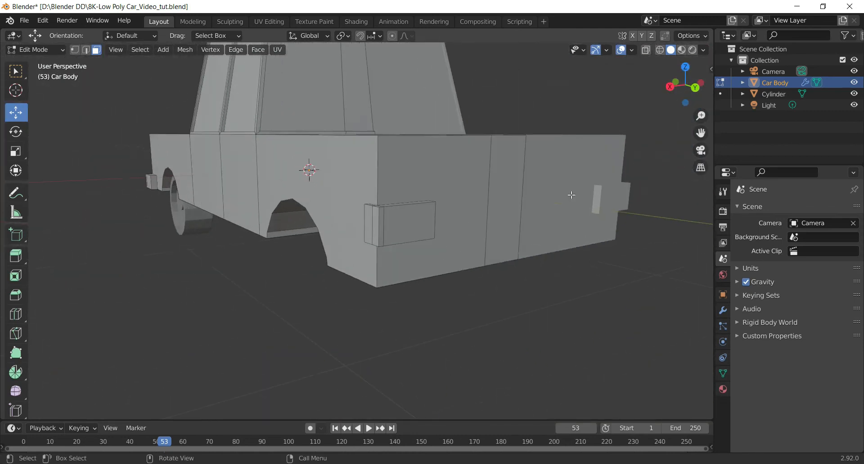
- Select the whole tail light in wireframe, exclude the stray rear body face, and raise the light slightly along Z
left_click(671, 86)
key("shift+z")
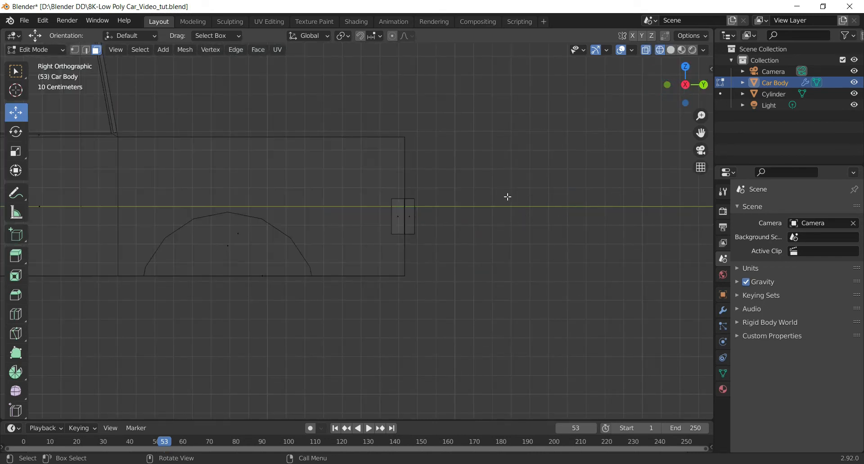
left_click_drag(467, 166, 372, 239)
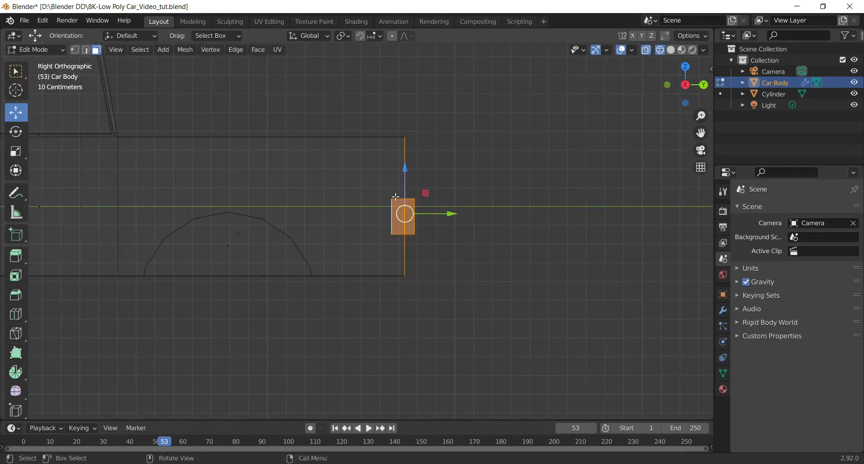
left_click_drag(701, 99, 463, 185)
left_click(327, 190, "ctrl")
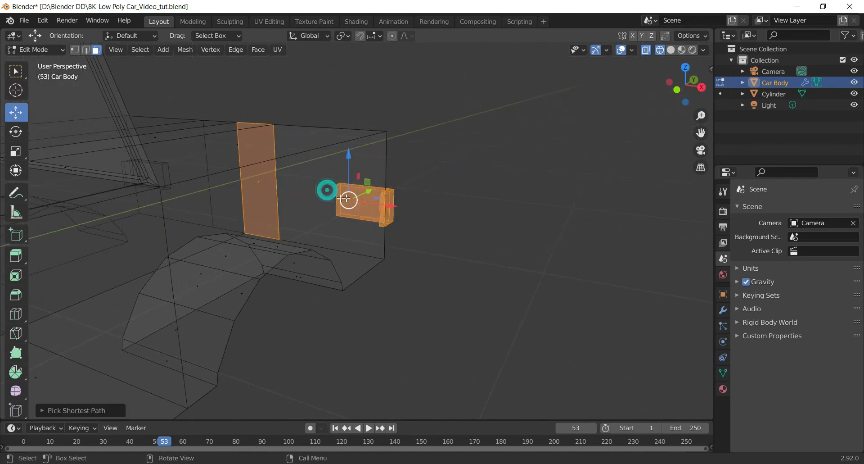
left_click(253, 180, "shift")
left_click(252, 177, "shift")
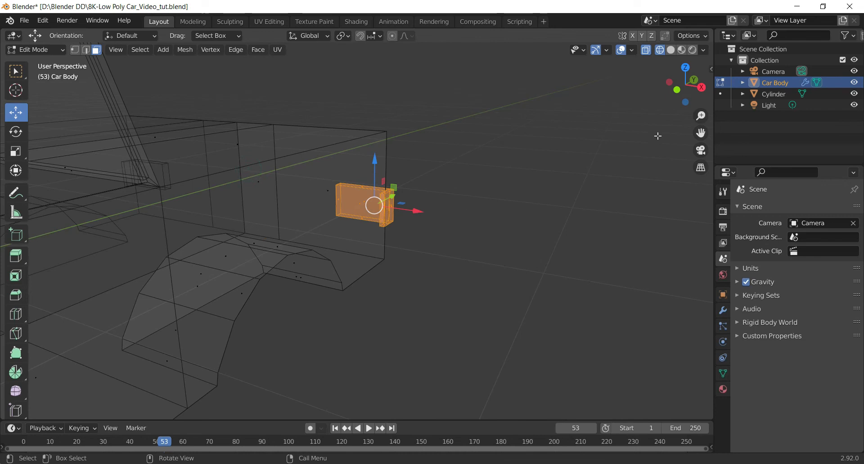
left_click(702, 87)
left_click_drag(406, 180, 404, 165)
left_click_drag(687, 99, 658, 108)
scroll(569, 232, "down", 1)
left_click(569, 232)
- Duplicate the front face of the front bumper in solid shading and place the copy near the rear of the car
left_click_drag(691, 81, 648, 121)
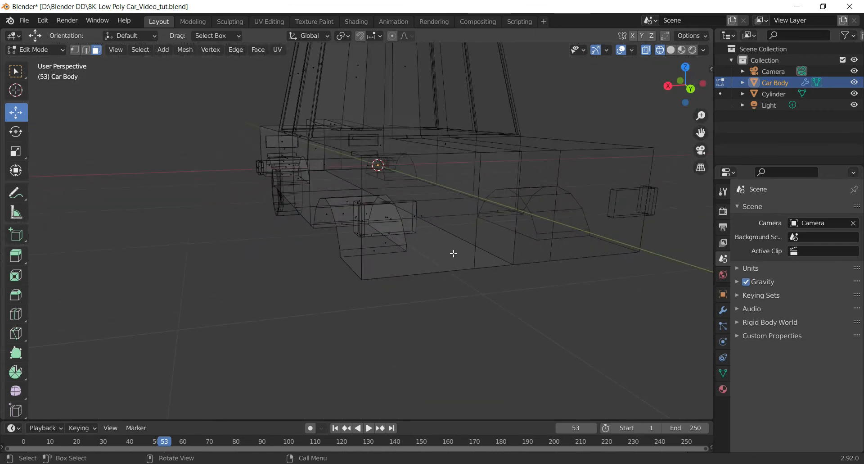
left_click_drag(676, 94, 842, 117)
scroll(536, 187, "down", 6)
left_click_drag(700, 97, 692, 76)
scroll(162, 398, "up", 3)
scroll(280, 269, "down", 1)
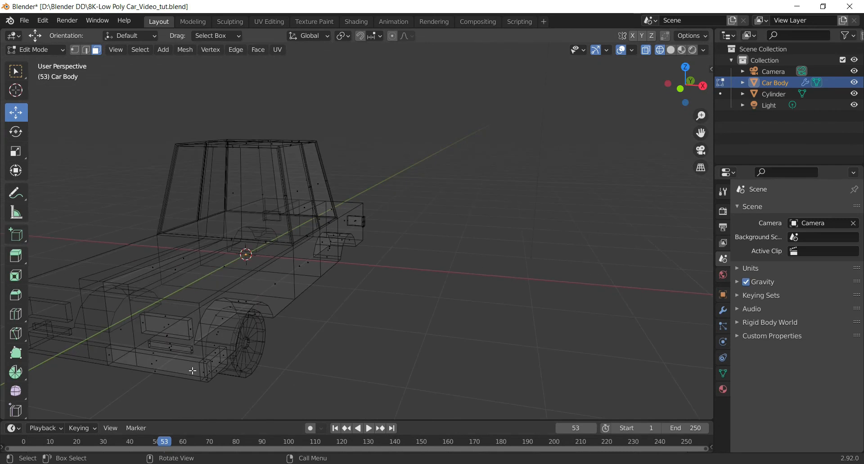
left_click(155, 370)
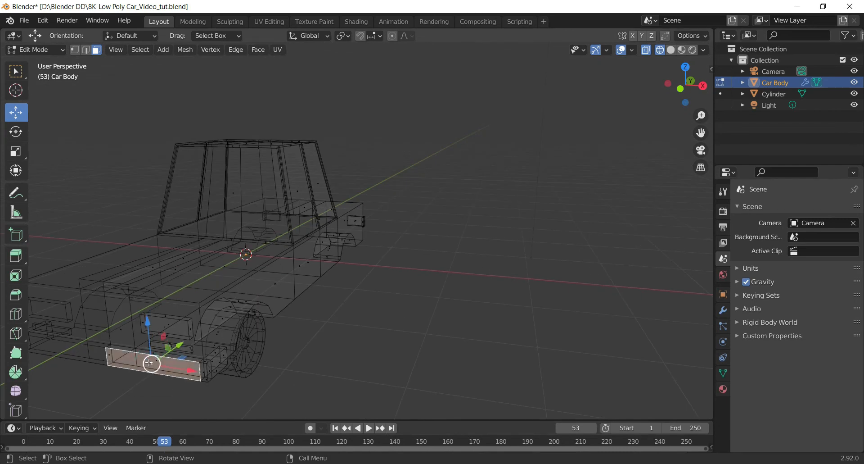
key("z")
left_click(312, 363)
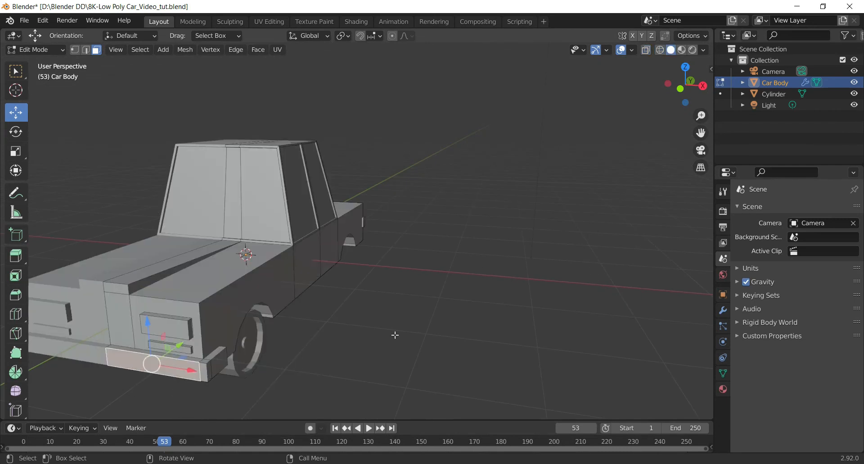
scroll(395, 335, "down", 4)
left_click_drag(696, 86, 631, 101)
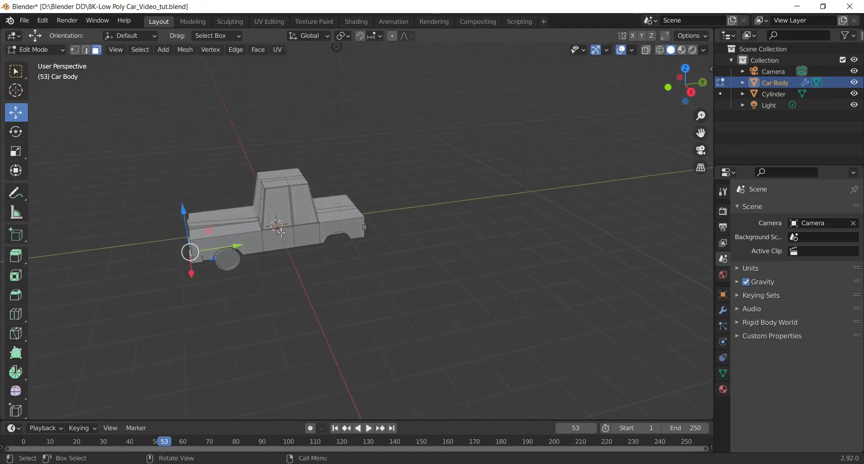
scroll(281, 232, "up", 2)
key("g")
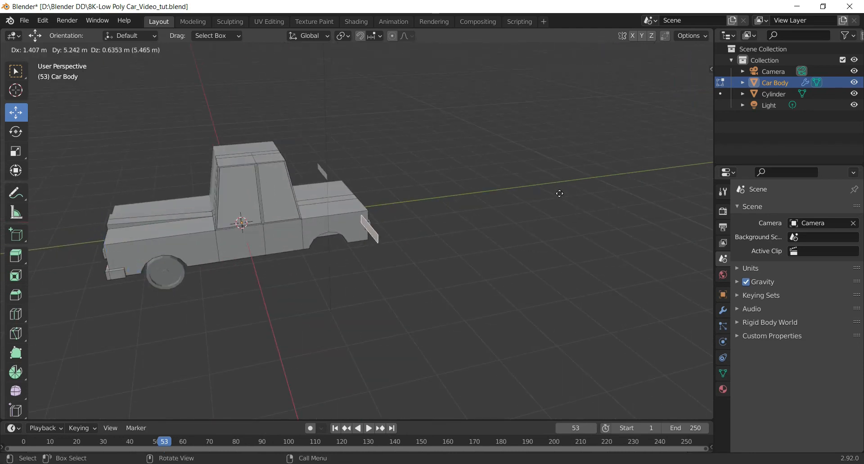
left_click(567, 190)
- Move the copied face down and inward to the lower rear body, and pull it along Y behind the car
left_click(704, 82)
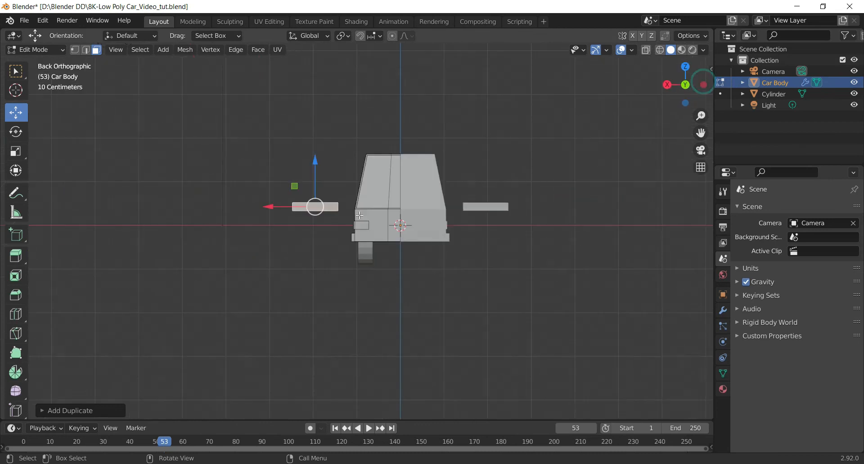
key("g")
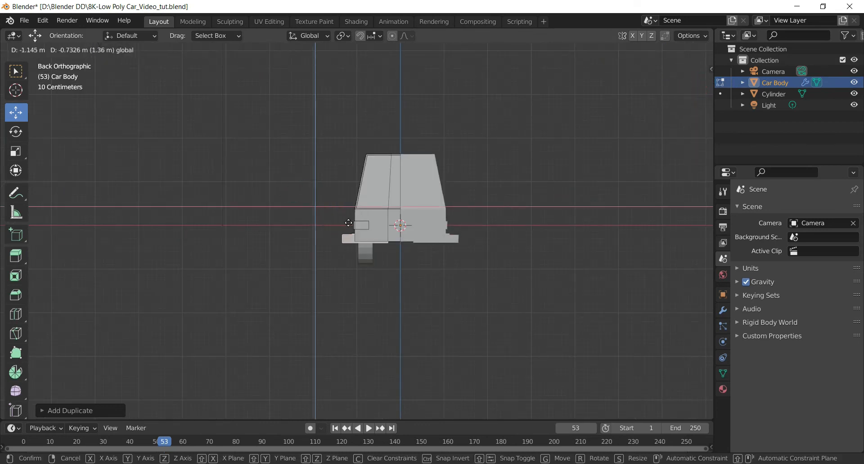
left_click(348, 223)
left_click_drag(692, 102, 671, 94)
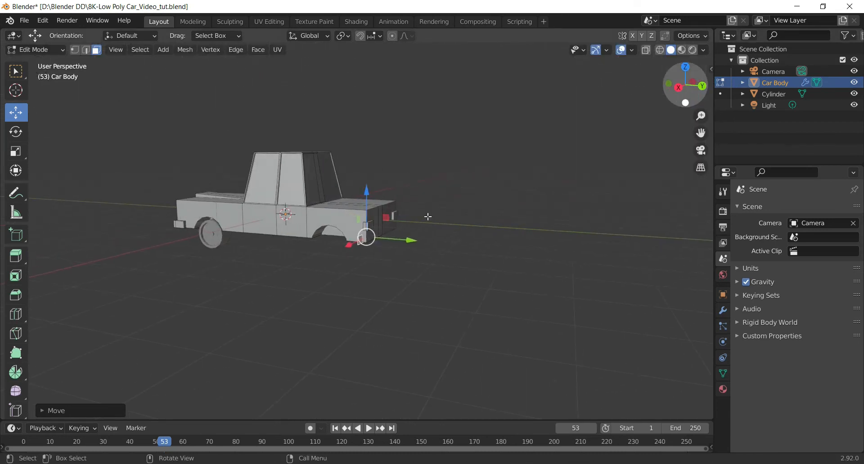
key("g")
left_click_drag(414, 241, 418, 242)
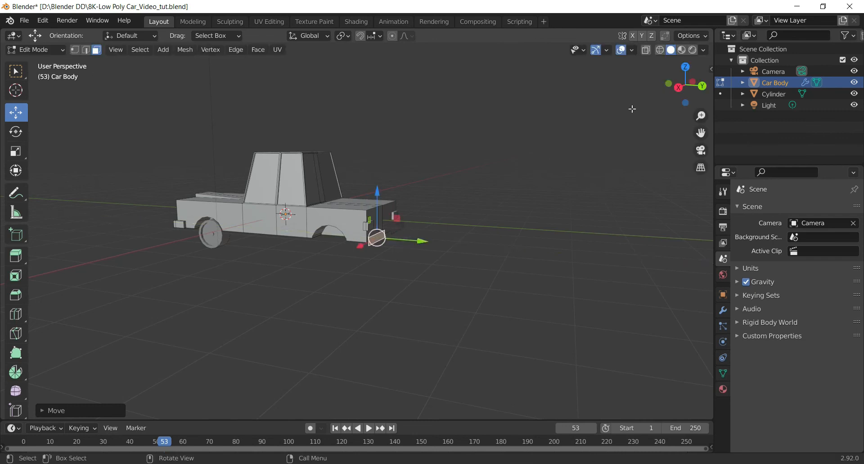
- Align the copied face in back view, raising it to the front bumper's height and shifting it along X toward the car's centre line
left_click(700, 84)
scroll(359, 237, "up", 5)
scroll(359, 236, "up", 5)
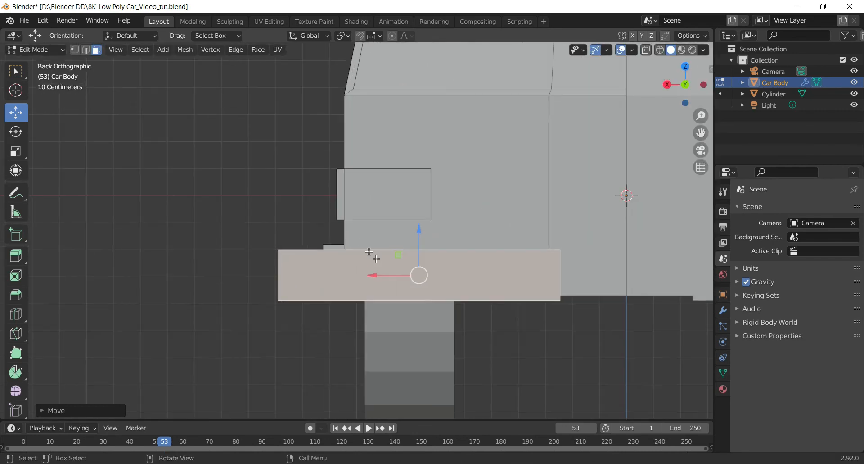
key("alt+z")
key("z")
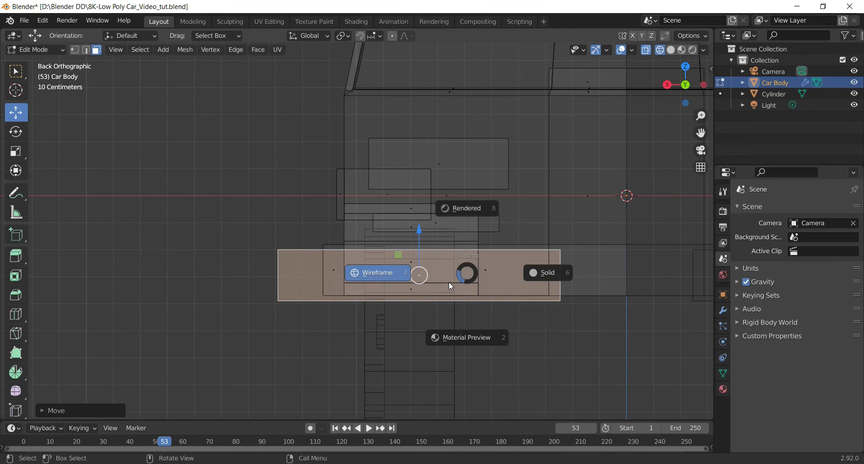
left_click(547, 278)
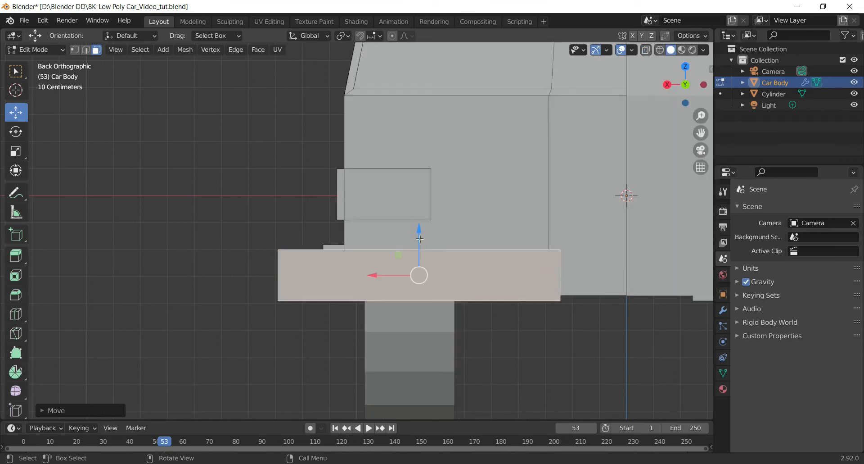
left_click_drag(418, 233, 418, 227)
left_click_drag(402, 272, 442, 272)
scroll(443, 273, "down", 4)
scroll(444, 273, "up", 3)
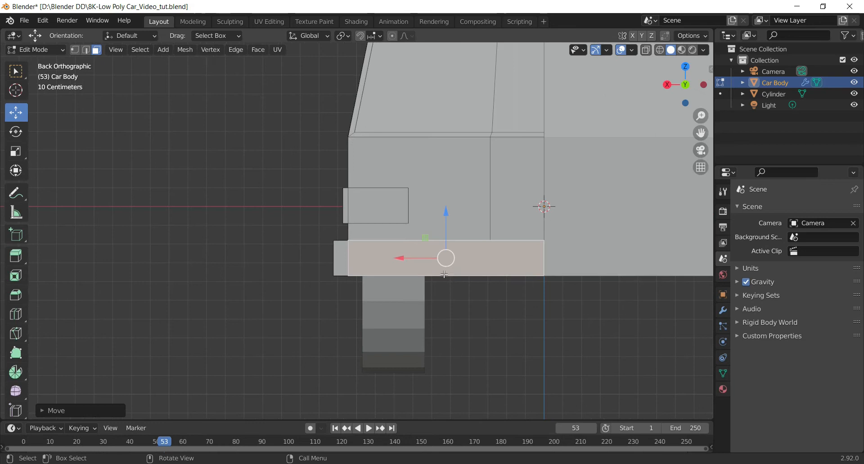
- Nudge the copied face about 0.0009 m along X so its inner edge meets the mirror centre line
left_click_drag(698, 133, 517, 106)
scroll(471, 229, "up", 8)
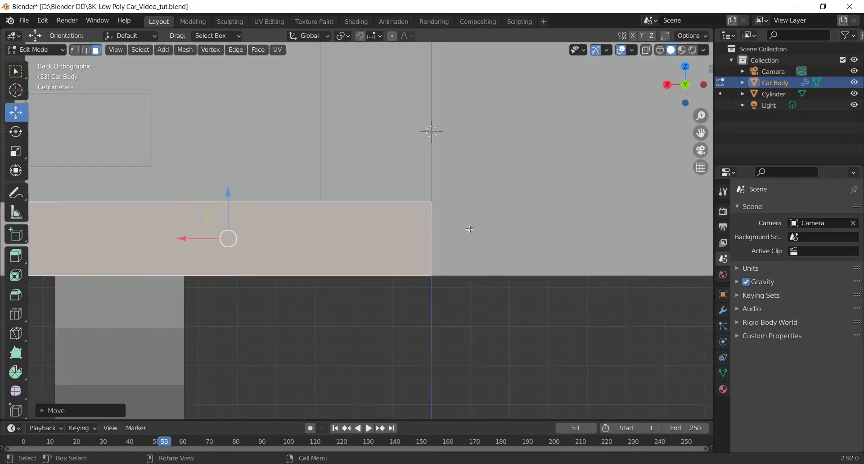
scroll(471, 229, "up", 2)
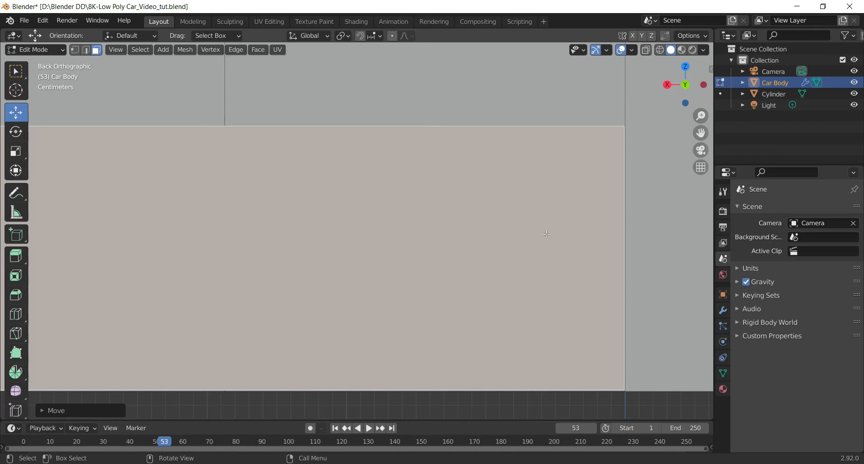
left_click_drag(700, 134, 475, 107)
scroll(352, 272, "up", 3)
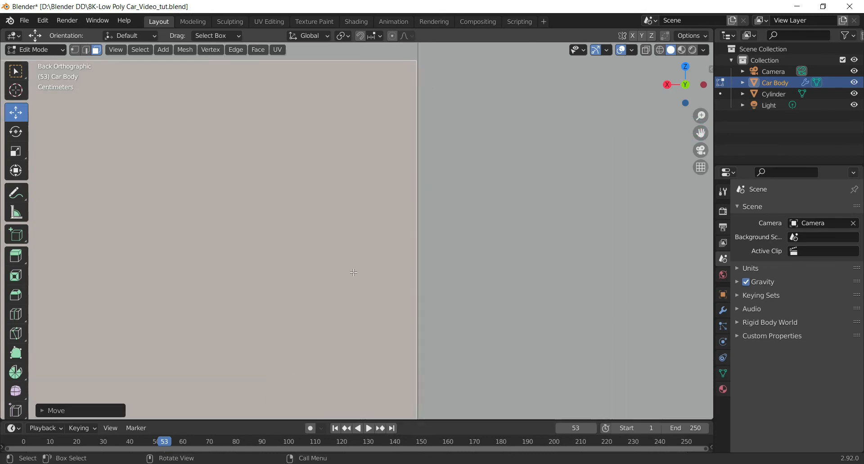
key("alt+z")
scroll(418, 226, "up", 2)
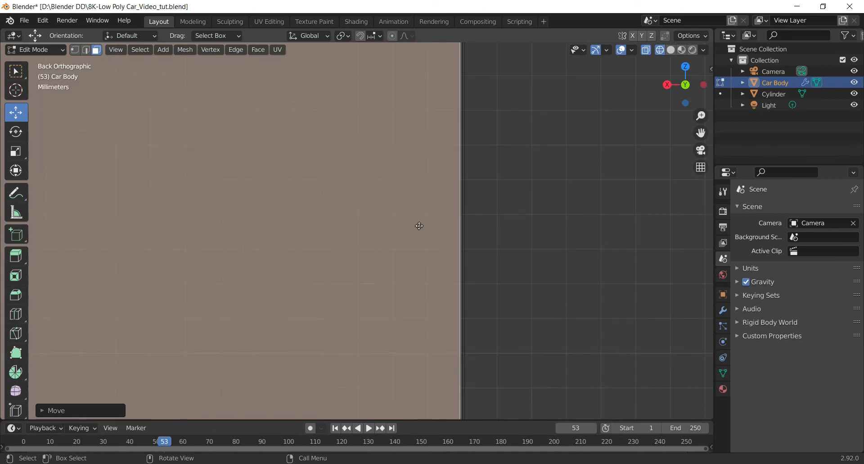
key("g")
key("x")
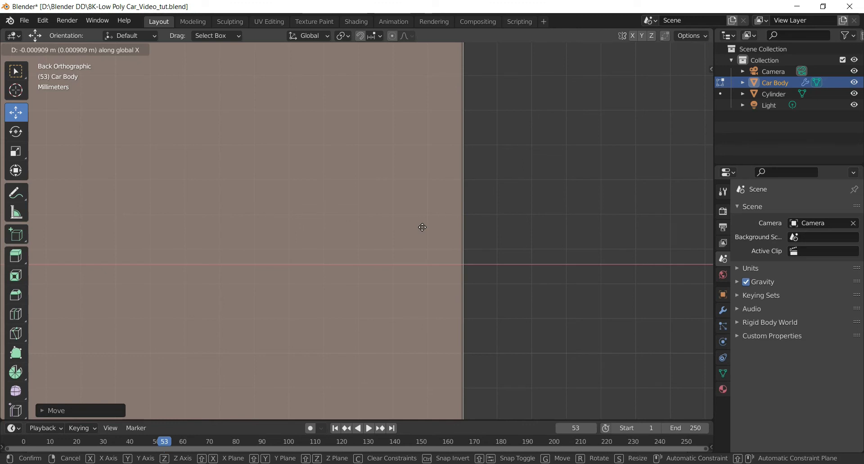
left_click(421, 227)
- Select the copied face's outer vertical edge and move it outward along X to match the front bumper's width
scroll(421, 227, "down", 9)
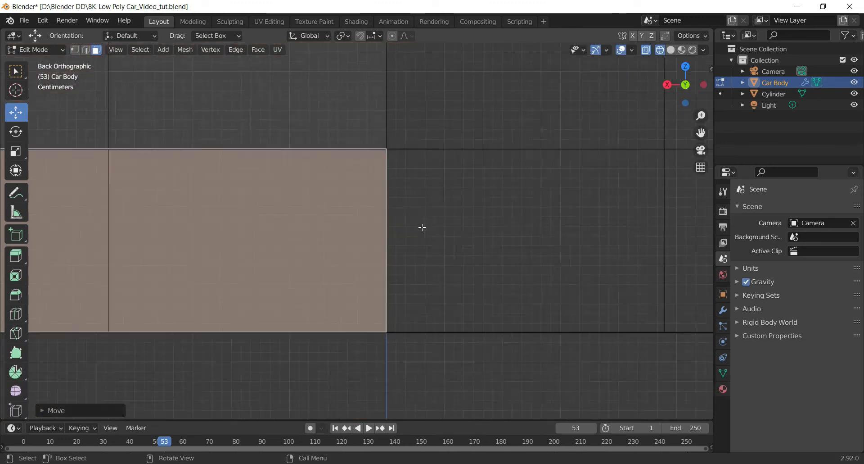
scroll(584, 194, "down", 3)
left_click_drag(701, 133, 233, 132)
scroll(399, 240, "down", 2)
scroll(276, 231, "up", 4)
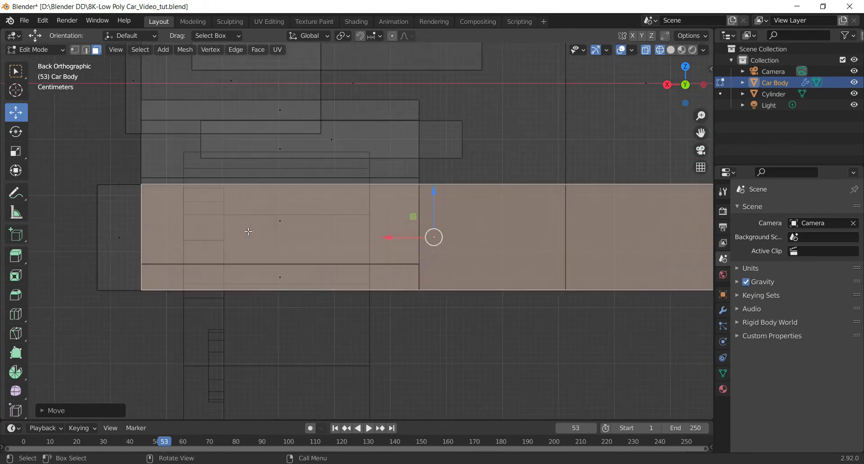
key("2")
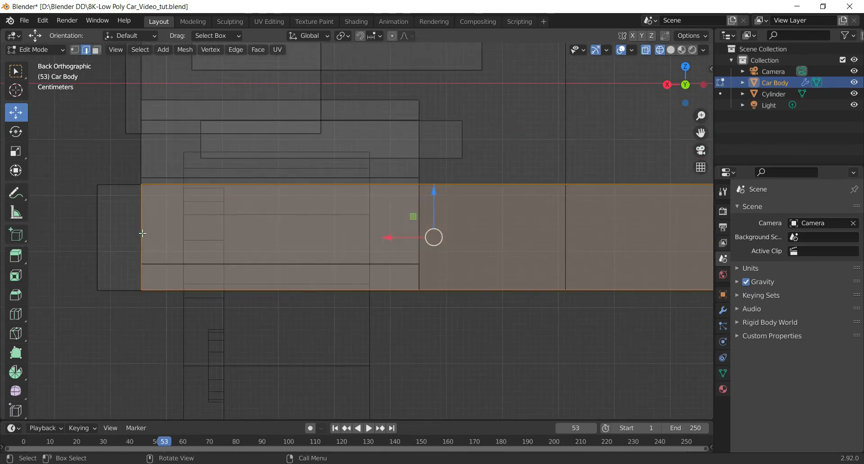
left_click(142, 232)
left_click_drag(685, 110, 660, 189)
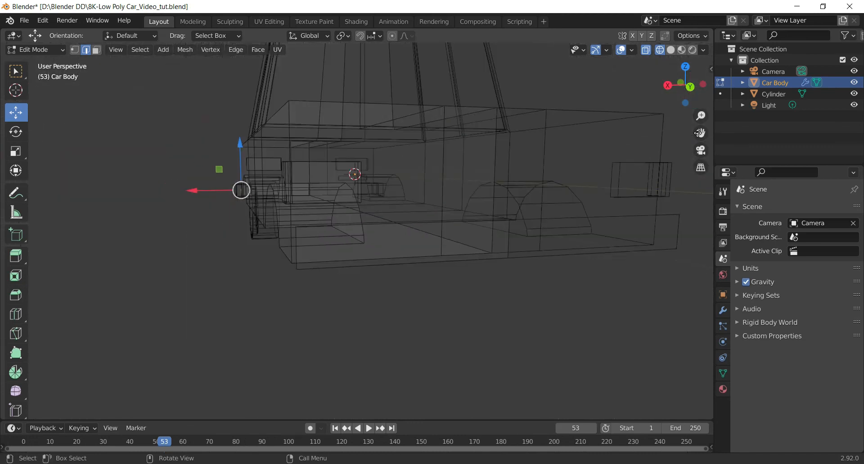
left_click_drag(694, 94, 714, 105)
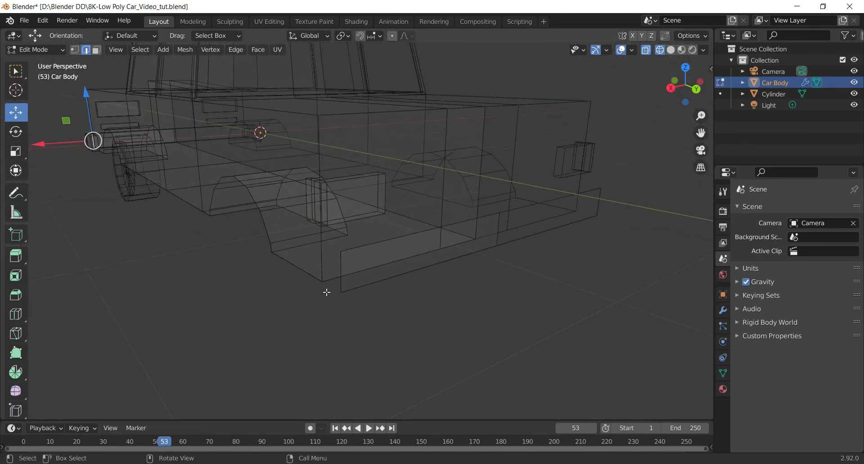
left_click(340, 269)
scroll(293, 297, "up", 2)
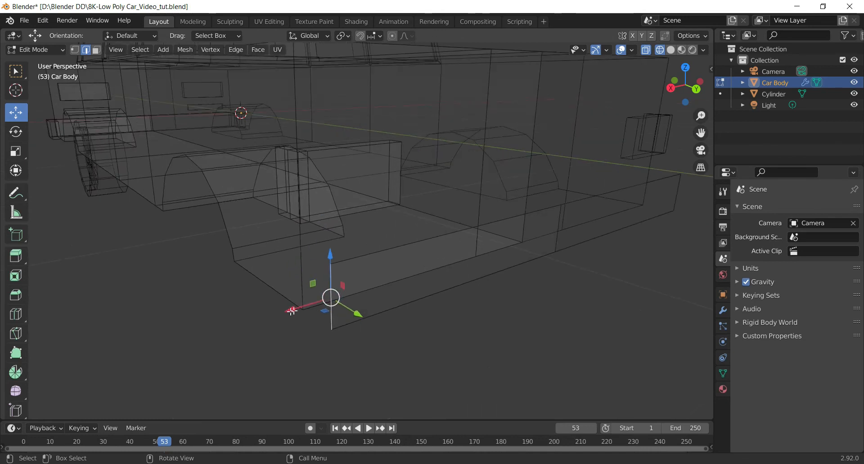
left_click(697, 90)
left_click_drag(104, 236, 58, 244)
scroll(401, 218, "down", 3)
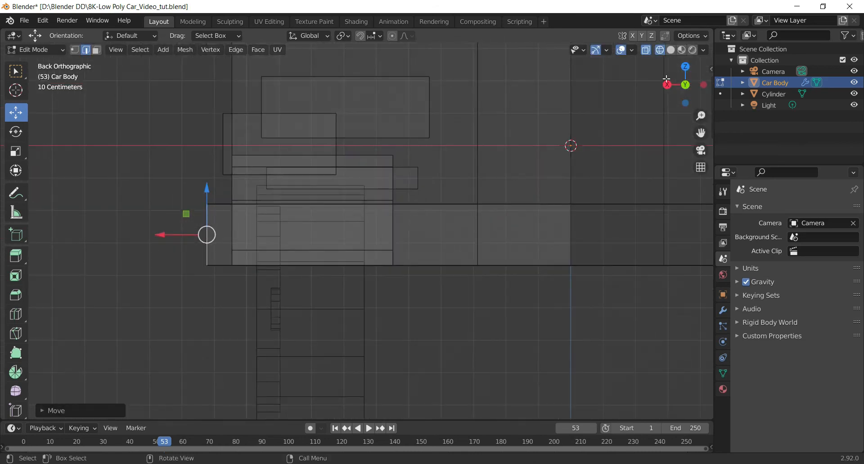
- Extrude the rear bumper face outward behind the car to give the bumper thickness
left_click_drag(692, 94, 760, 125)
scroll(539, 193, "down", 2)
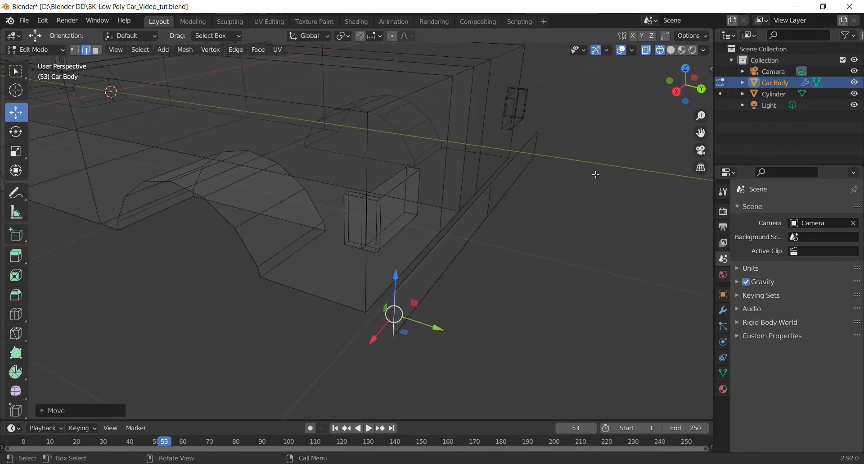
left_click_drag(689, 95, 520, 158)
key("z")
left_click(540, 206)
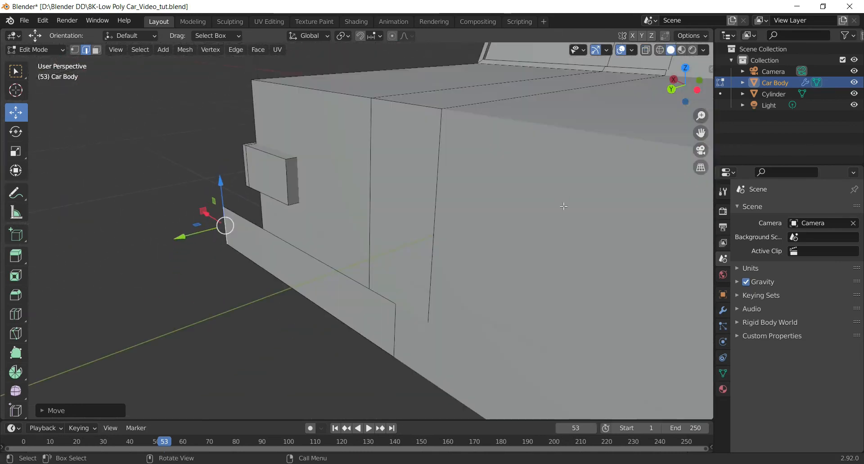
scroll(566, 204, "down", 2)
left_click(339, 267)
key("3")
left_click(327, 264)
left_click_drag(691, 96, 669, 110)
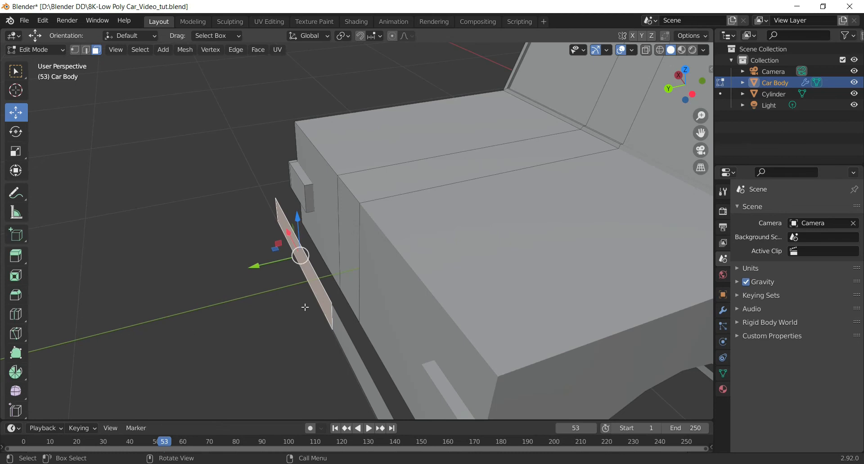
key("e")
left_click(289, 308)
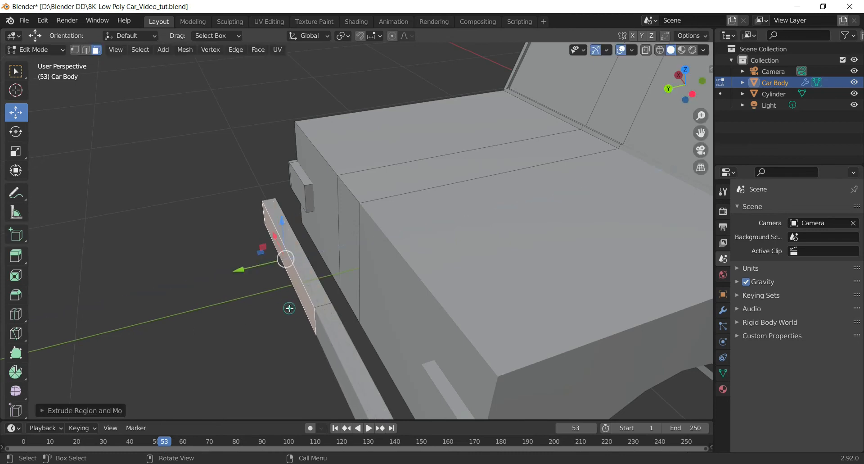
- Add a vertical loop cut to the rear bumper in back view and slide it towards the bumper's outer end
left_click(669, 89)
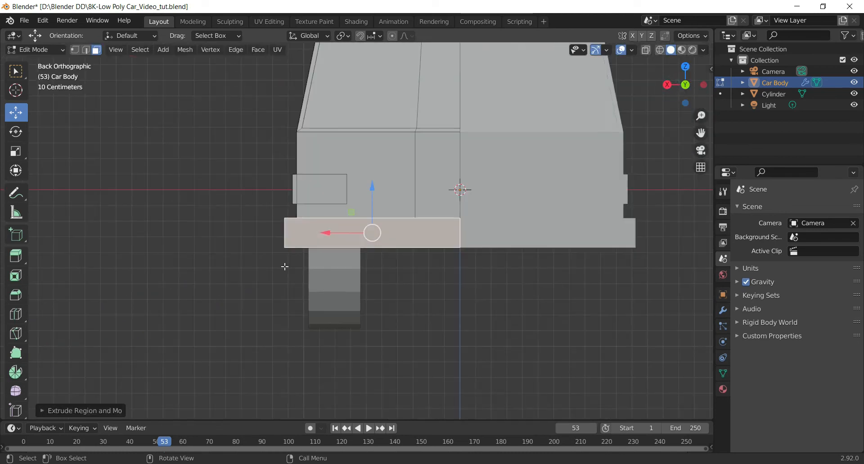
scroll(288, 252, "up", 4)
key("ctrl+r")
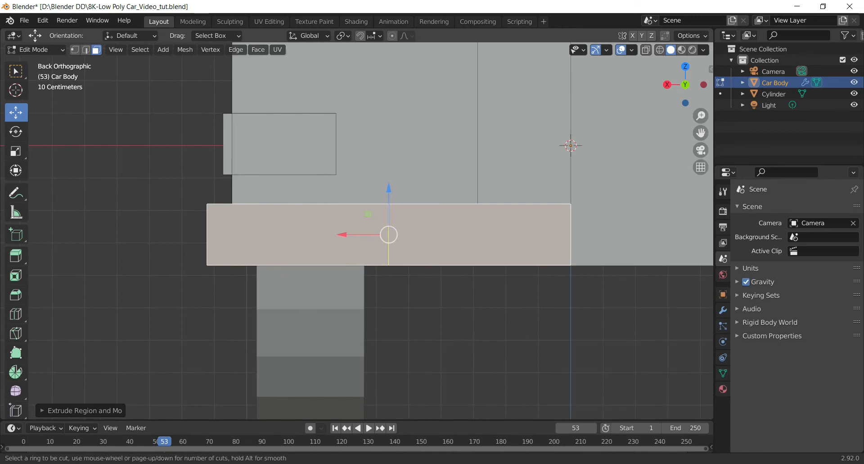
left_click(297, 212)
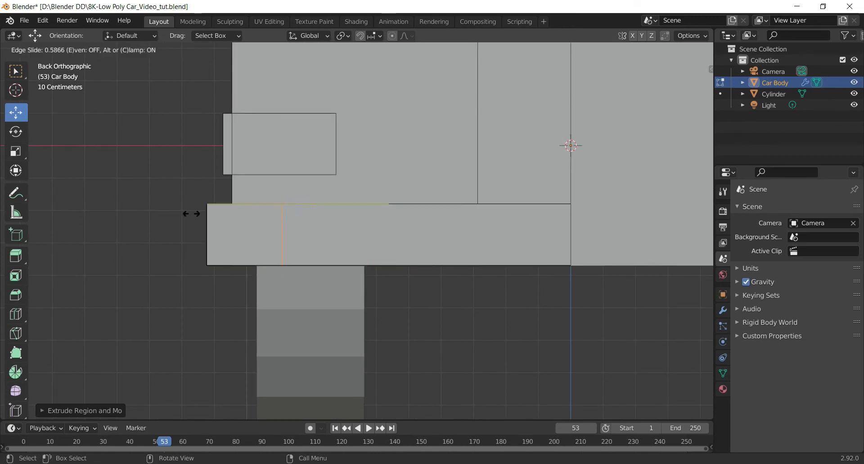
left_click(141, 213)
- Extrude the forward-facing face at the rear bumper's outer end about 0.173 m towards the car's front, wrapping it around the body side
scroll(339, 218, "down", 3)
left_click_drag(698, 100, 833, 130)
scroll(525, 221, "up", 3)
scroll(525, 222, "up", 1)
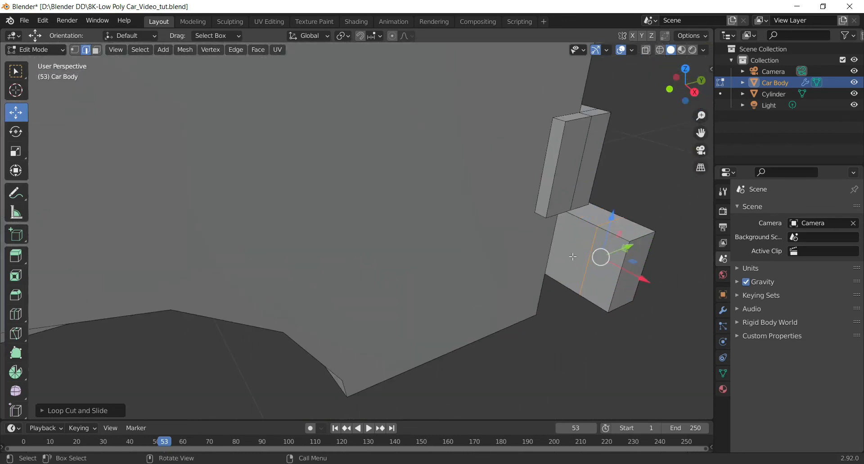
key("3")
left_click(608, 261)
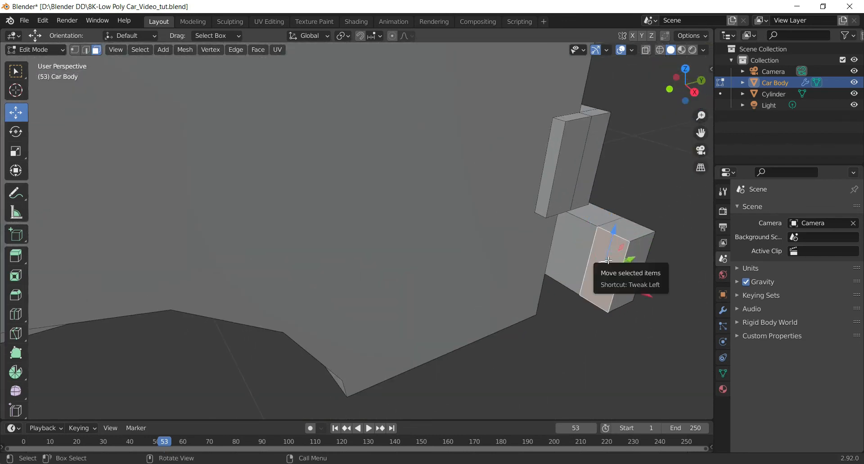
key("e")
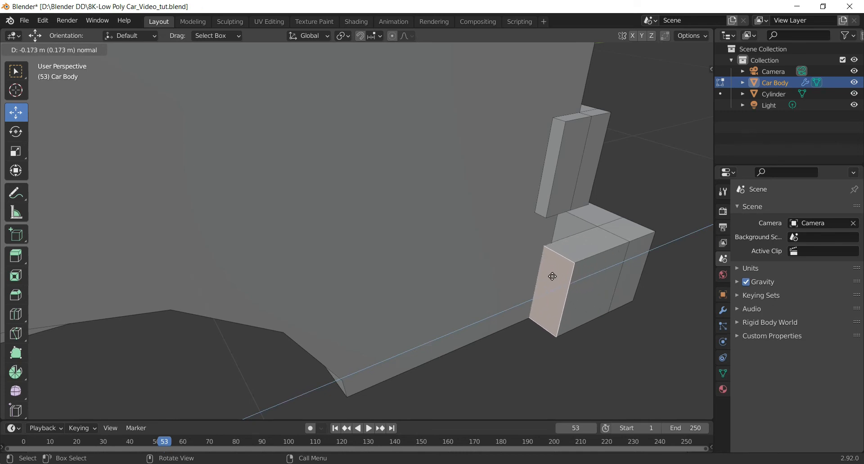
left_click(553, 276)
- Select the whole rear bumper with see-through display in right view, move it along Y against the body, and restore solid shading
scroll(553, 276, "down", 4)
left_click(695, 92)
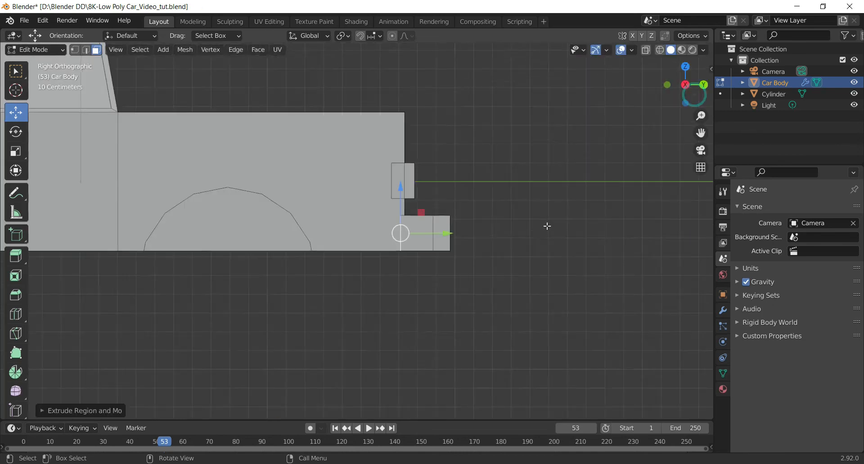
key("alt+z")
left_click_drag(618, 182, 425, 287)
scroll(421, 288, "down", 3)
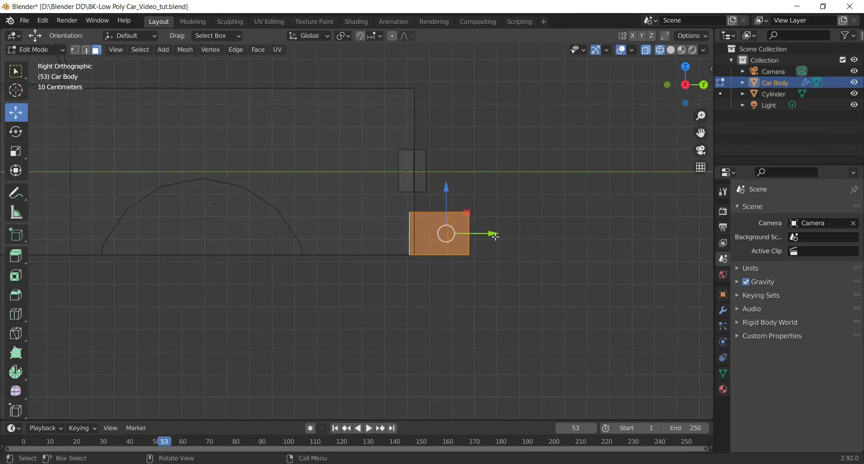
left_click_drag(495, 236, 457, 244)
left_click(514, 224)
scroll(514, 224, "down", 2)
left_click_drag(685, 89, 599, 113)
key("z")
left_click(542, 236)
- Leave mesh editing and examine the car body and both bumpers from several angles
scroll(536, 252, "down", 2)
left_click(493, 303)
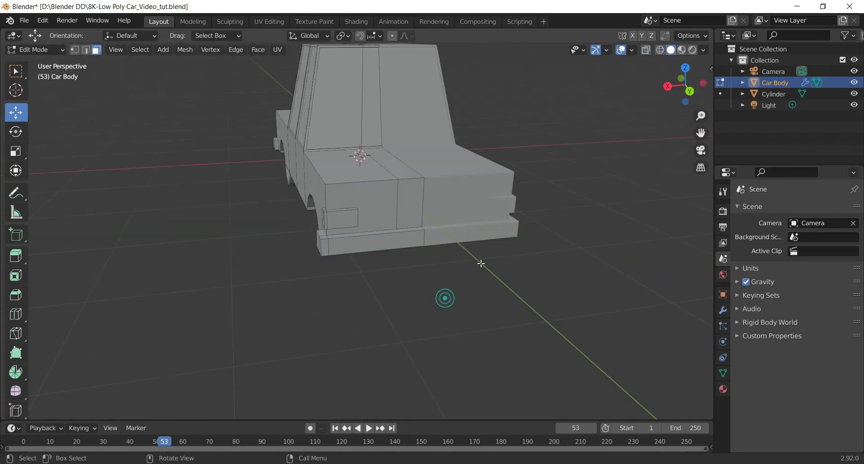
key("grave")
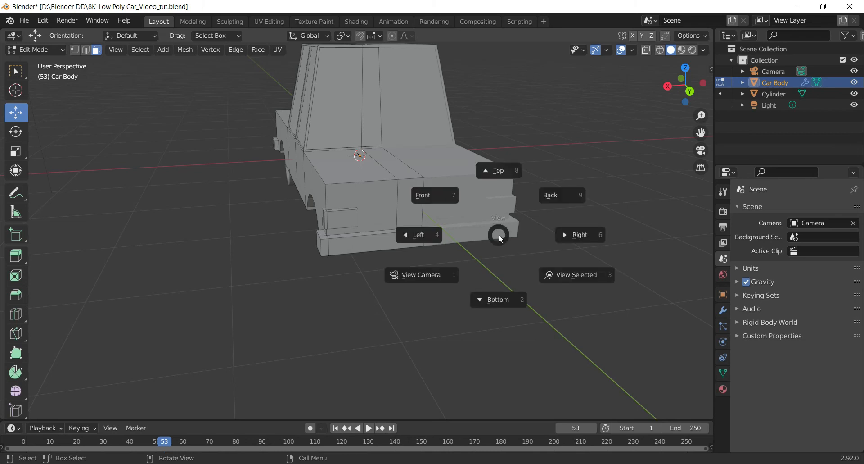
key("Escape")
key("Tab")
scroll(422, 270, "up", 3)
scroll(594, 183, "down", 3)
left_click_drag(688, 100, 528, 235)
left_click_drag(693, 93, 675, 110)
scroll(625, 147, "up", 4)
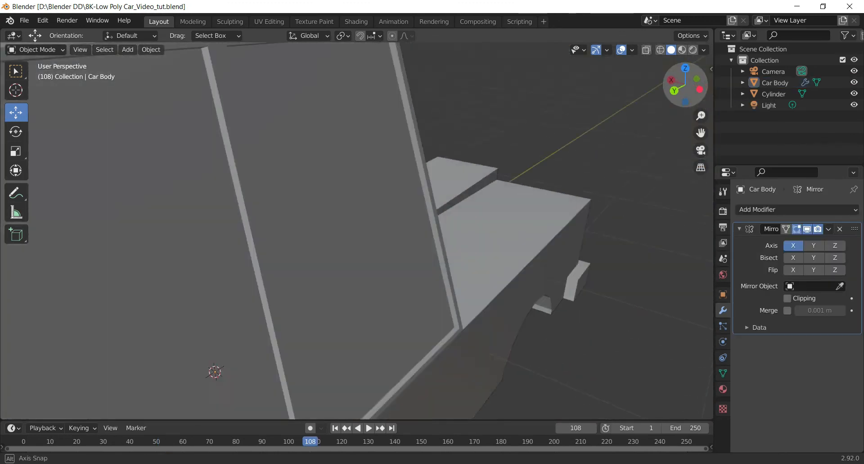
left_click_drag(686, 84, 677, 112)
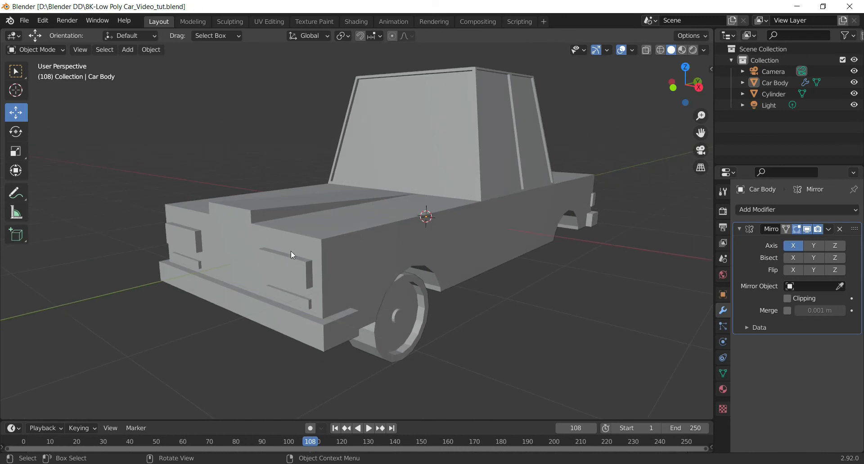
- Duplicate the small front face of the raised hood strip in mesh editing, placing the copy slightly forward, lower and towards the centre line
key("Tab")
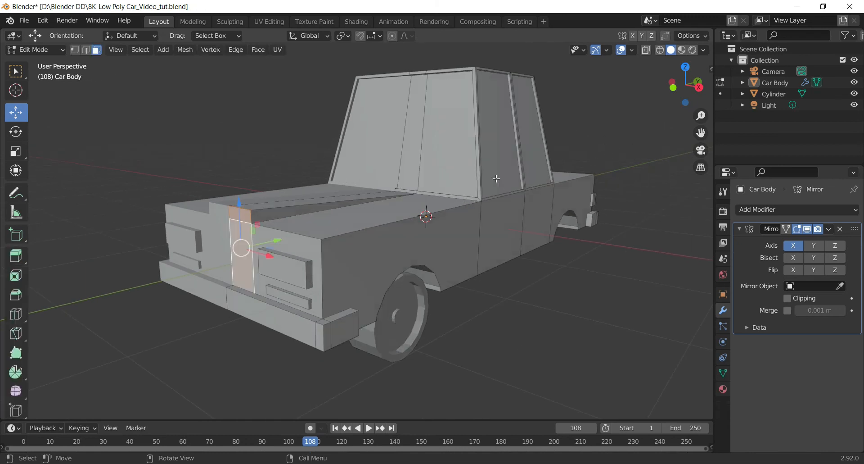
left_click_drag(685, 87, 670, 109)
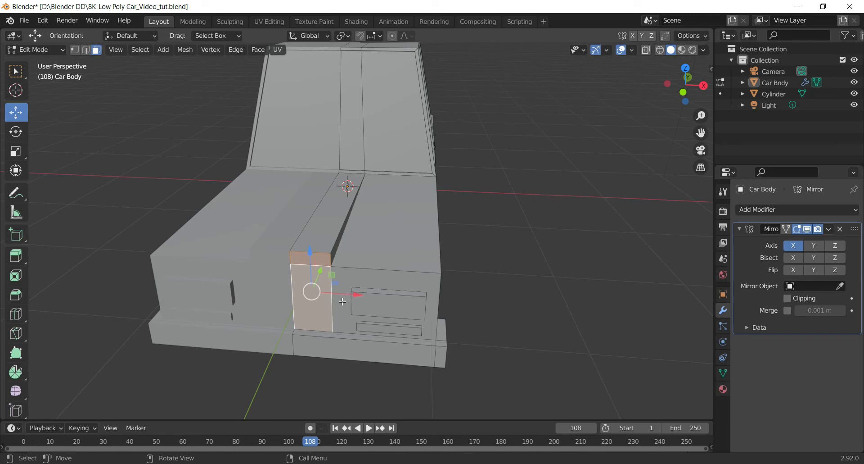
left_click(323, 251)
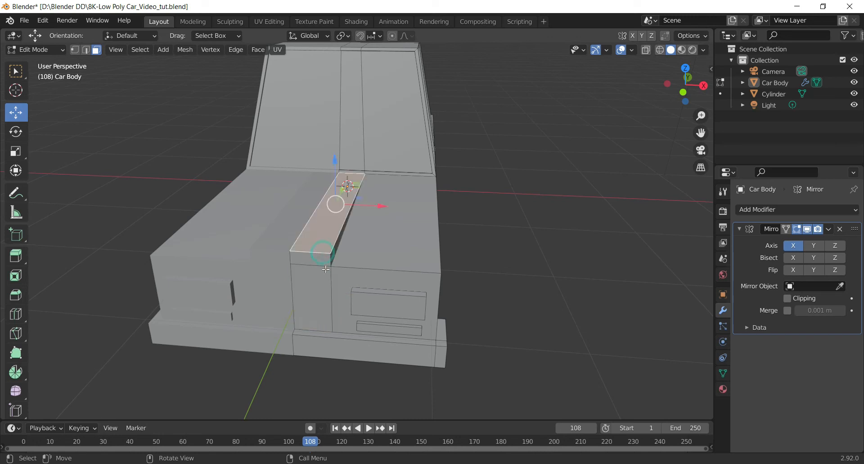
left_click(312, 260)
scroll(498, 188, "up", 1)
mouse_move(683, 93)
left_mouse_down()
mouse_move(658, 84)
mouse_move(674, 84)
left_mouse_up()
scroll(303, 233, "up", 2)
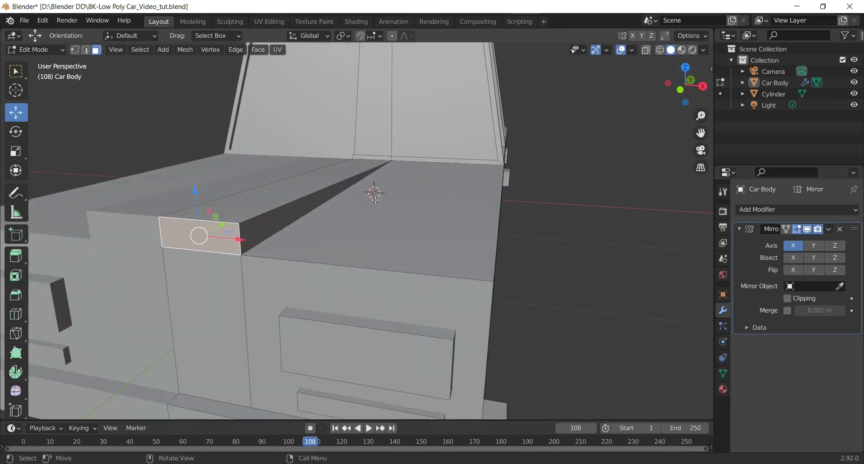
key("g")
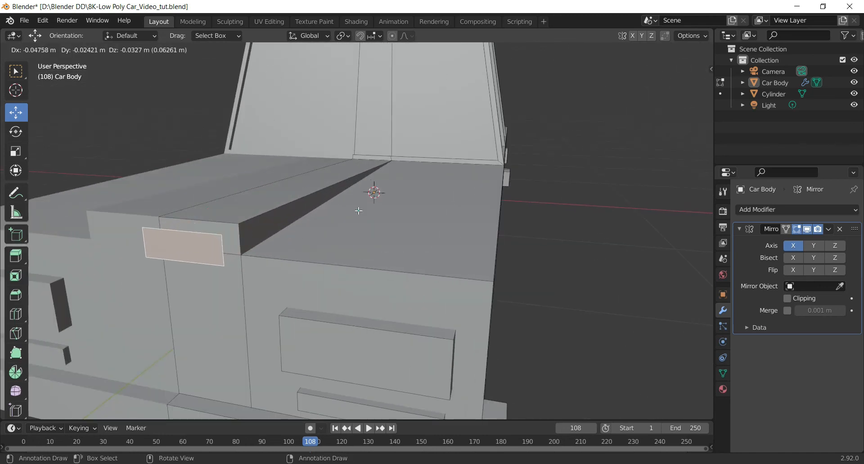
left_click(359, 210)
- Extrude the duplicated face about 0.028 m forward into a thin block
left_click_drag(685, 88, 681, 86)
left_click_drag(706, 132, 779, 103)
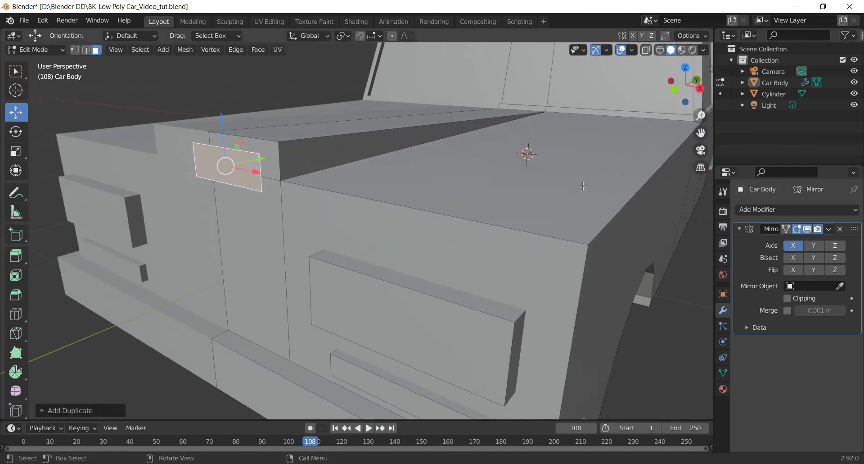
scroll(329, 188, "up", 2)
scroll(327, 180, "down", 1)
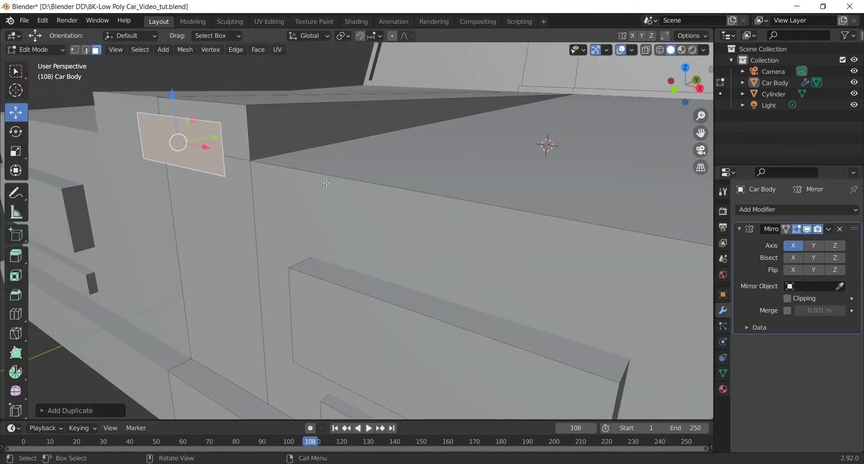
key("e")
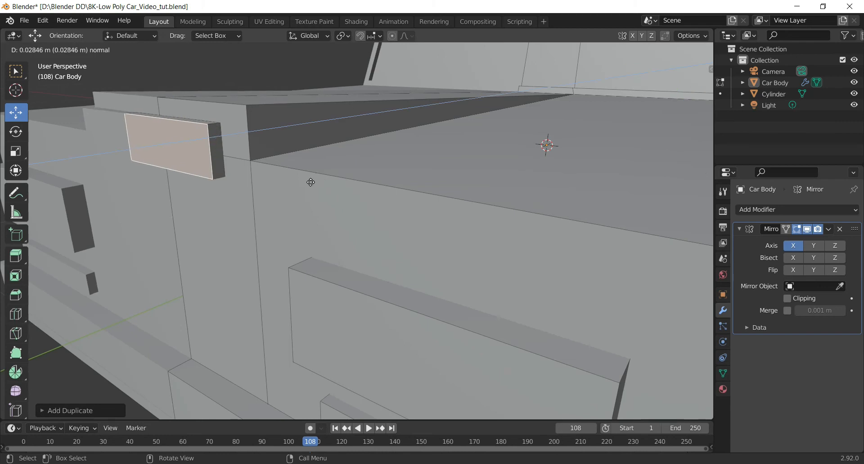
left_click(311, 181)
- Examine the thin block's depth and position against the car's front from above and at an angle
key("slash")
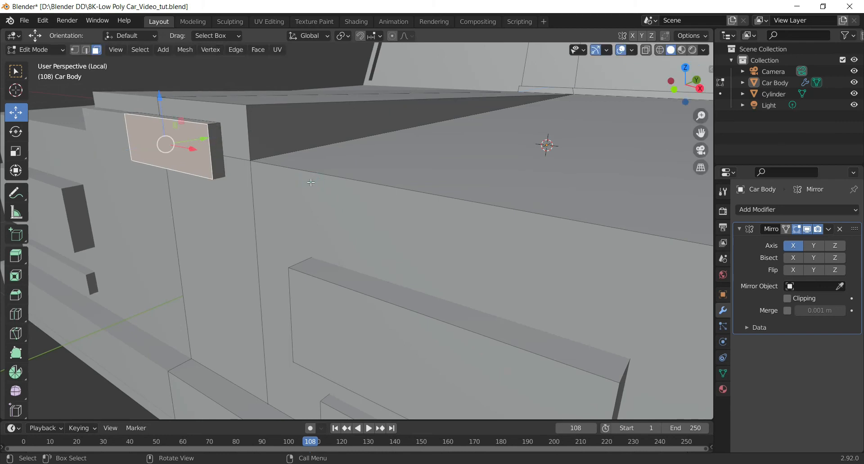
key("slash")
scroll(311, 183, "down", 1)
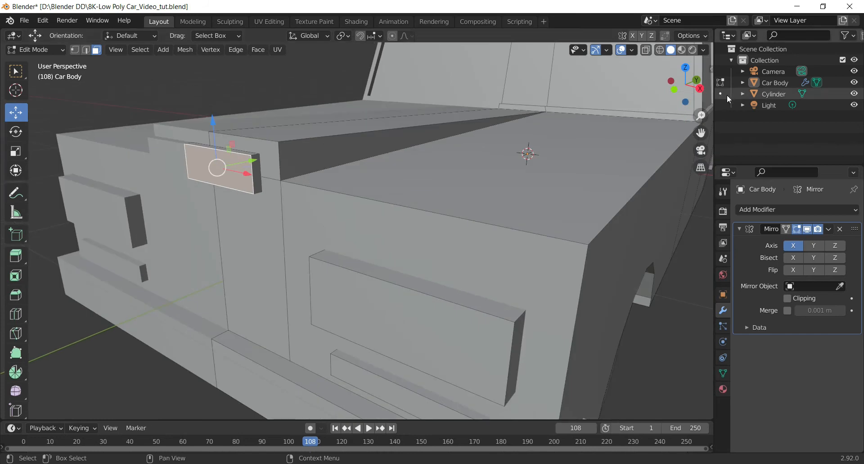
left_click_drag(685, 86, 674, 104)
scroll(648, 120, "down", 3)
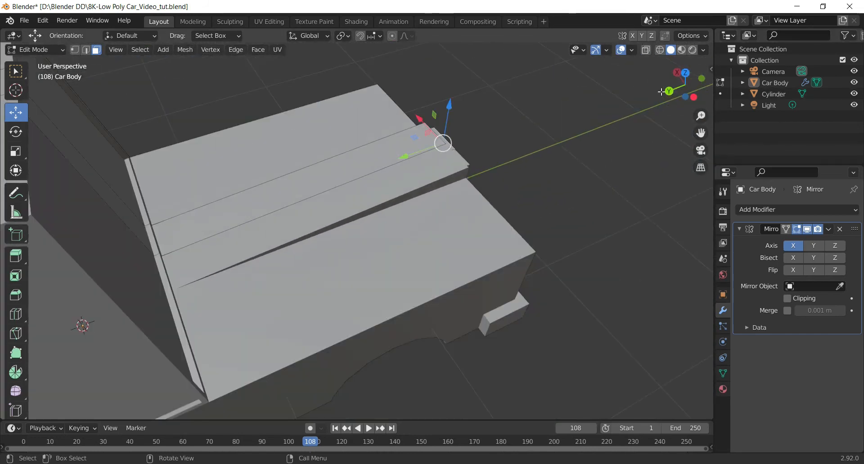
left_click(686, 73)
scroll(426, 263, "up", 4)
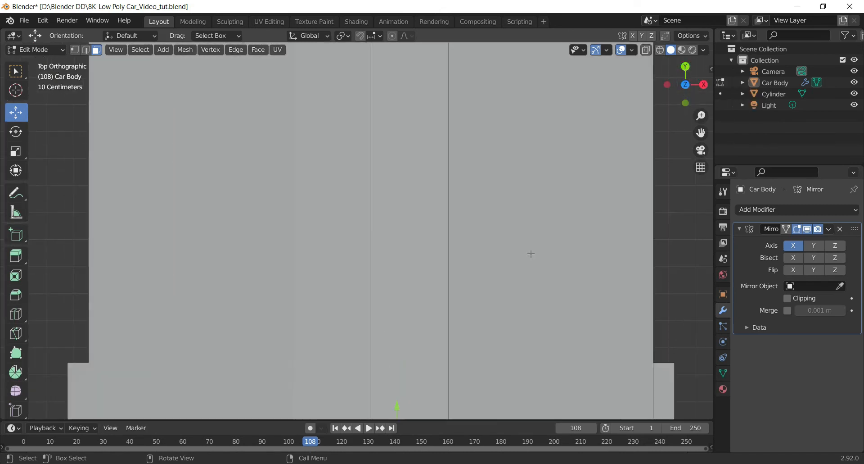
left_click_drag(701, 132, 674, 297)
scroll(476, 281, "up", 3)
scroll(477, 281, "up", 4)
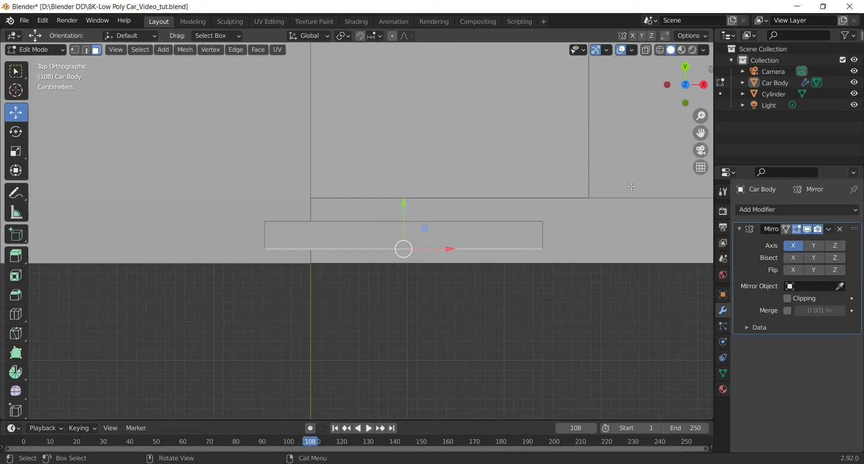
left_click_drag(693, 102, 617, 381)
scroll(540, 274, "down", 5)
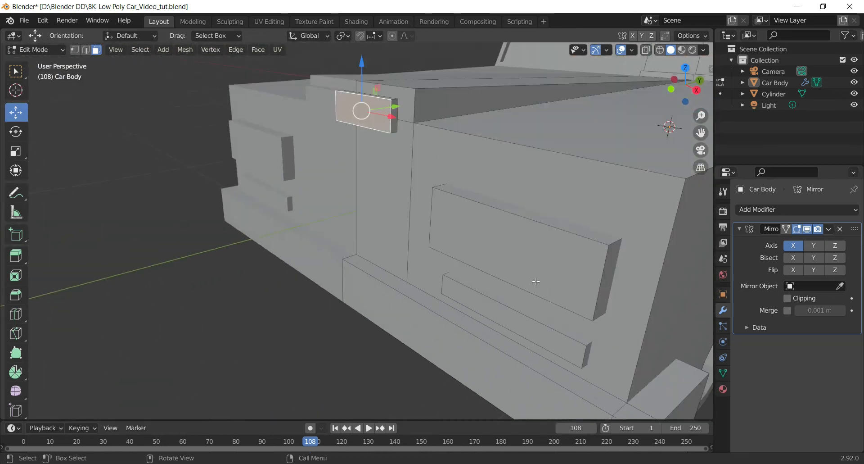
- Select the thin block's underside face and raise it along Z, refining its height in right view to make the block shorter
left_click_drag(685, 85, 585, 148)
scroll(267, 97, "up", 2)
scroll(355, 133, "up", 3)
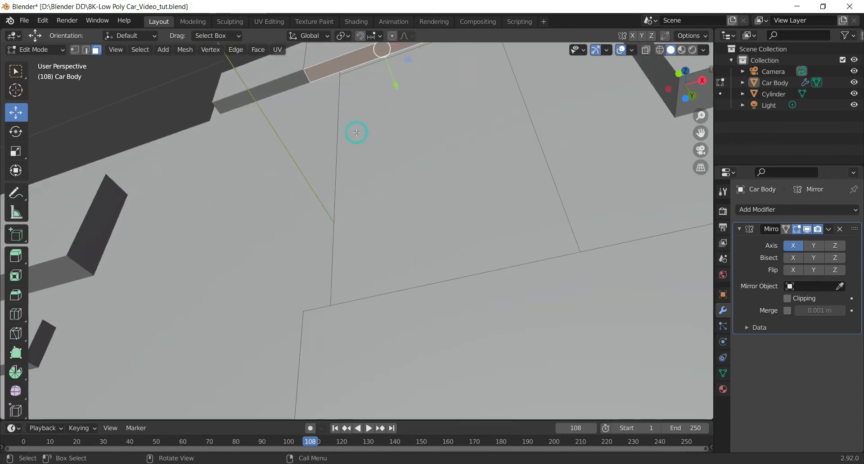
left_click_drag(701, 132, 686, 175)
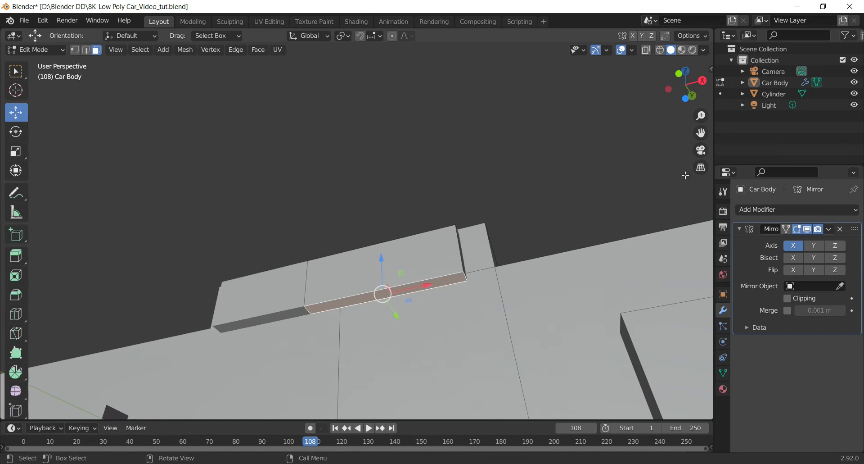
left_click_drag(384, 262, 383, 230)
left_click(701, 80)
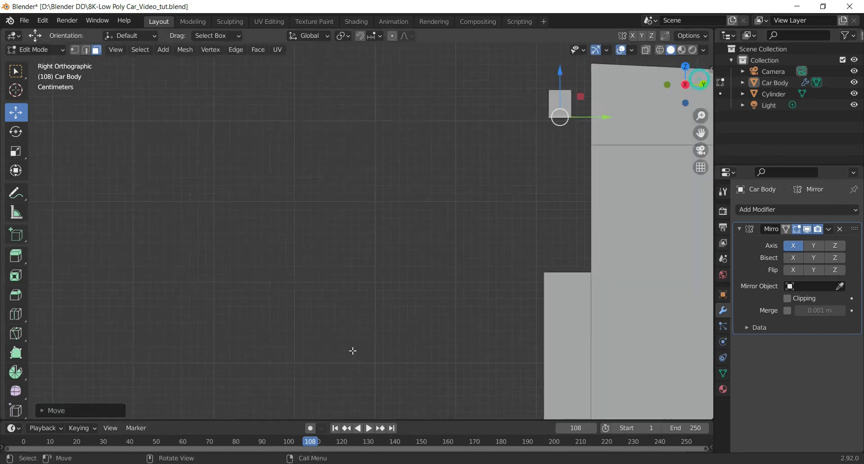
left_click_drag(702, 131, 476, 213)
scroll(455, 185, "up", 3)
left_click_drag(399, 88, 394, 63)
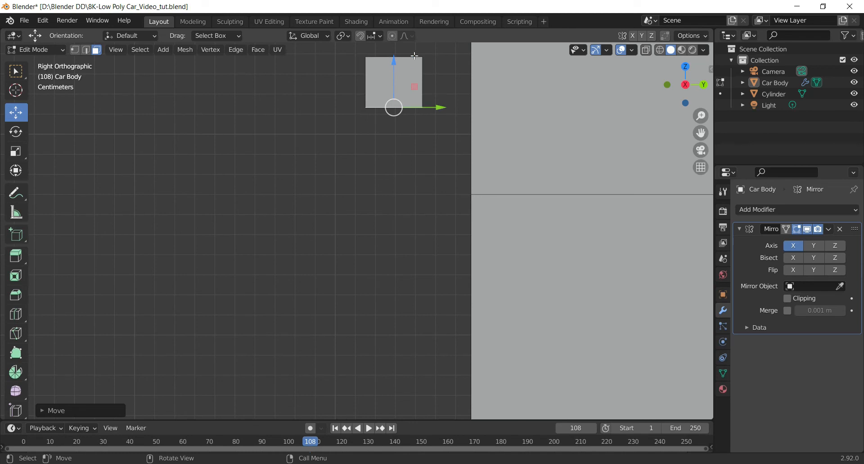
scroll(401, 143, "down", 1)
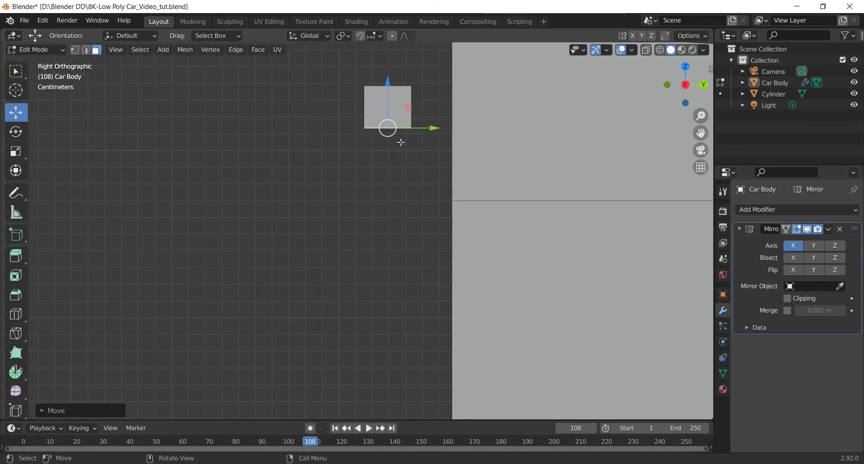
- Select the whole thin block in wireframe and reposition it in right view, aligning its upper edge with the hood strip's front corner and leaving a gap ahead of it
left_click(392, 97)
key("z")
left_click(331, 115)
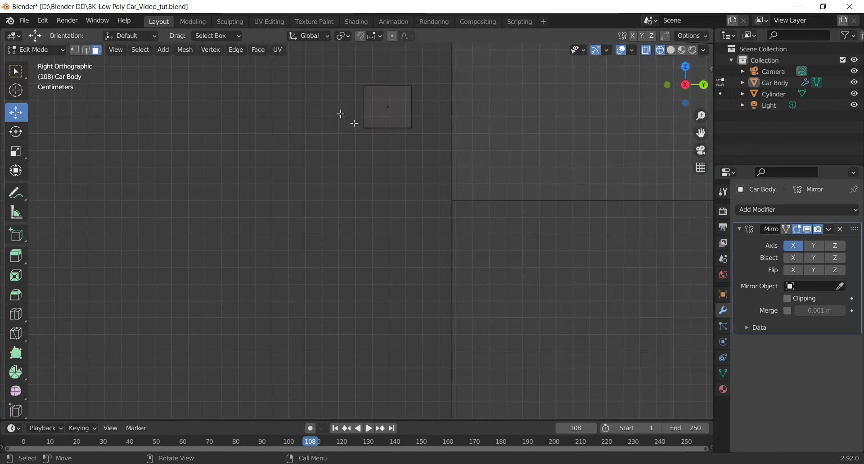
left_click_drag(314, 65, 428, 91)
scroll(466, 135, "down", 2)
scroll(428, 90, "up", 4)
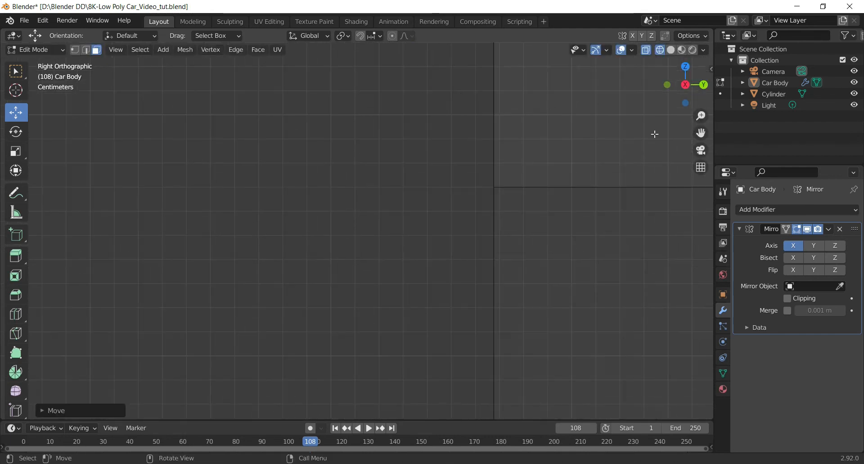
left_click_drag(701, 133, 568, 379)
scroll(349, 243, "up", 5)
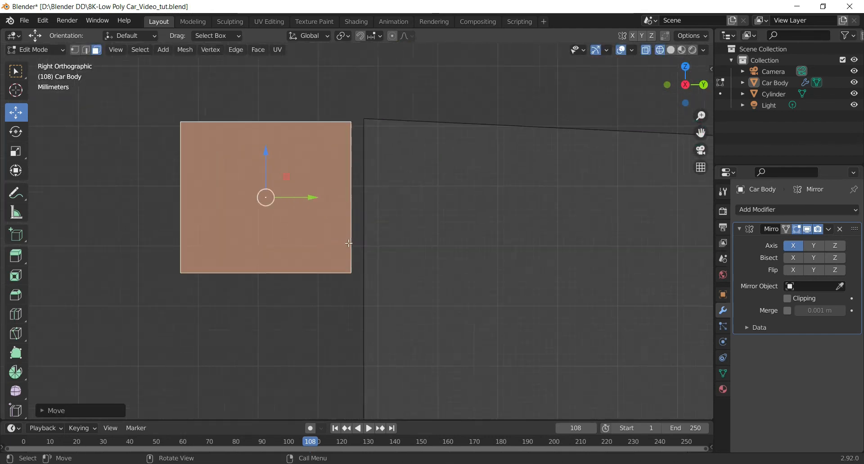
scroll(289, 198, "up", 1)
left_click_drag(290, 189, 309, 189)
left_click_drag(259, 142, 261, 140)
scroll(347, 206, "down", 3)
left_click_drag(346, 206, 276, 211)
scroll(343, 201, "down", 1)
scroll(279, 214, "down", 1)
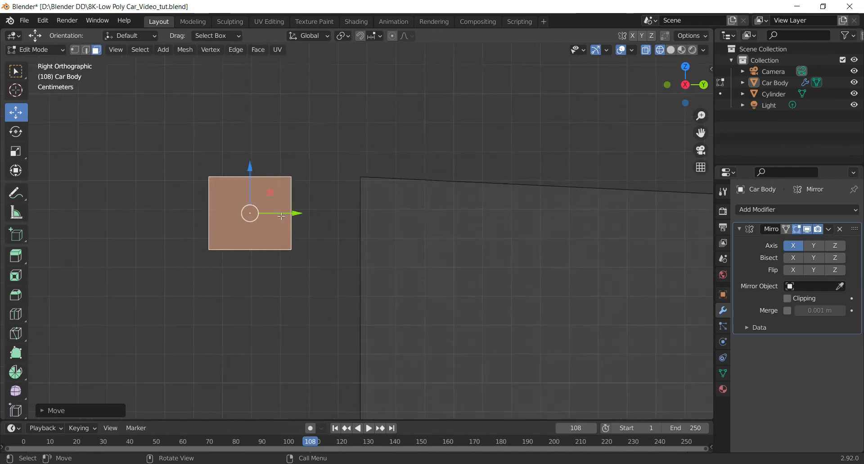
scroll(377, 232, "down", 3)
- Move the block along X in front view until its outer end lines up with the hood strip's outer edge
left_click_drag(689, 86, 740, 93)
left_click(675, 85)
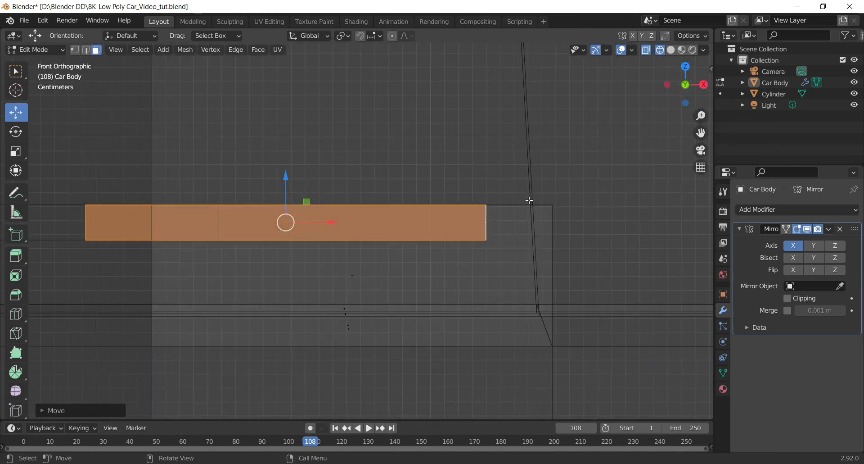
scroll(419, 246, "down", 1)
left_click_drag(343, 224, 398, 227)
scroll(628, 199, "up", 4)
left_click_drag(701, 133, 486, 71)
scroll(608, 198, "up", 2)
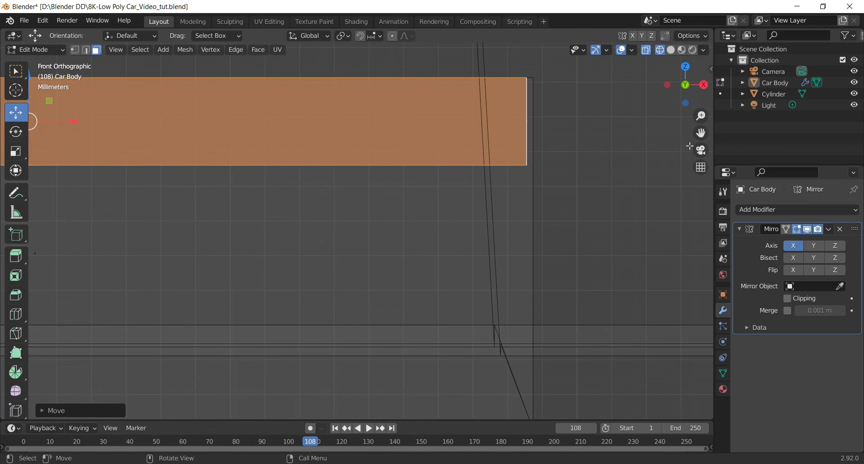
left_click_drag(701, 133, 107, 215)
left_click_drag(103, 161, 109, 162)
scroll(365, 204, "down", 6)
scroll(365, 204, "down", 2)
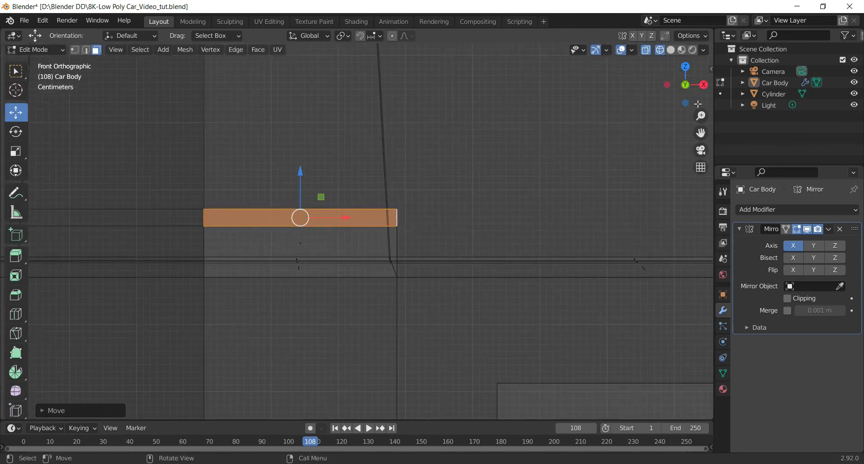
- Add a vertical loop cut across the thin block near its outer end
key("z")
left_click(474, 215)
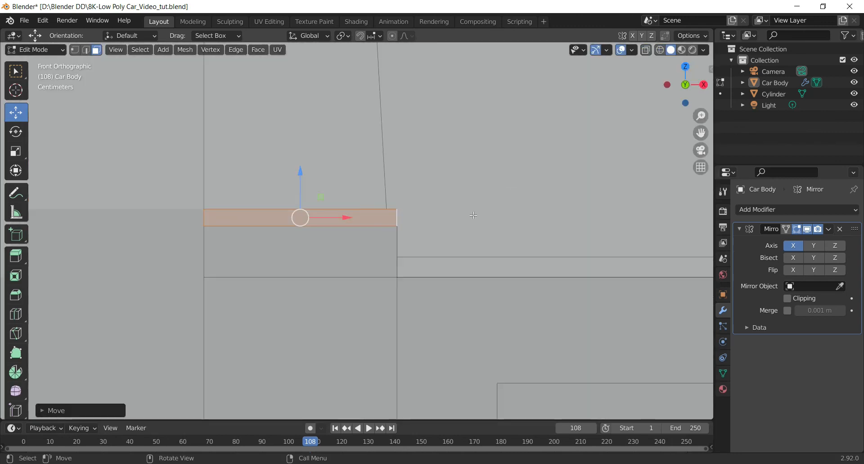
mouse_move(685, 83)
left_mouse_down()
mouse_move(659, 94)
mouse_move(694, 68)
mouse_move(702, 41)
mouse_move(666, 104)
mouse_move(683, 73)
left_mouse_up()
scroll(444, 227, "up", 2)
scroll(391, 238, "down", 4)
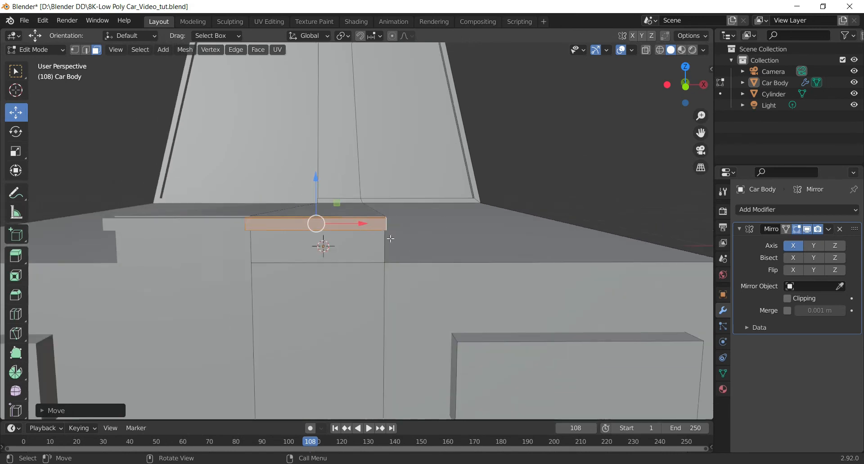
scroll(351, 248, "up", 3)
key("ctrl+r")
left_click(327, 224)
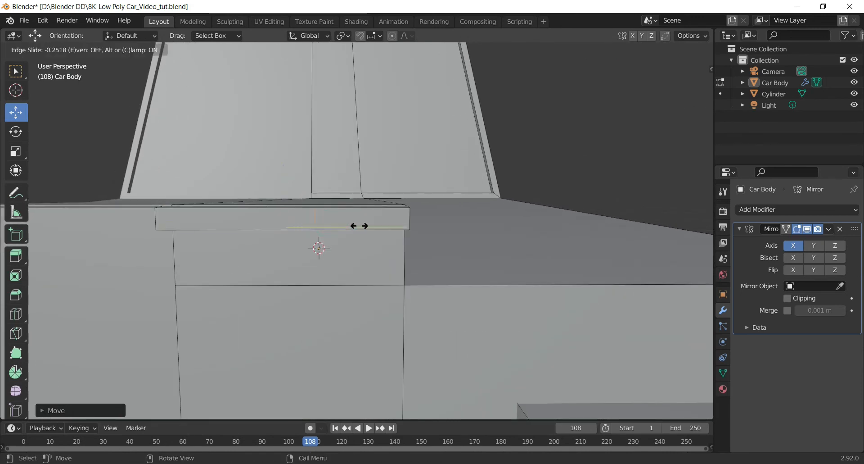
left_click(412, 229)
- Shift the new loop about 0.014 m outwards along X in front wireframe view, leaving a narrow end segment
left_click(683, 90)
scroll(513, 191, "up", 5)
key("z")
left_click(429, 204)
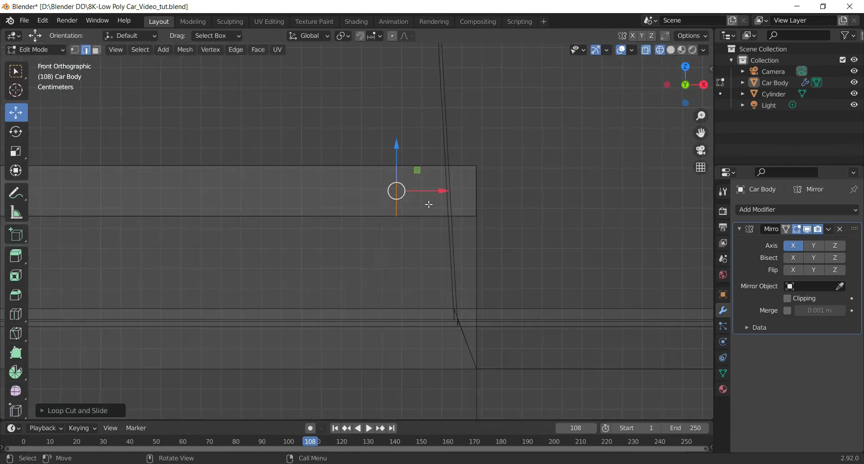
left_click_drag(440, 192, 469, 195)
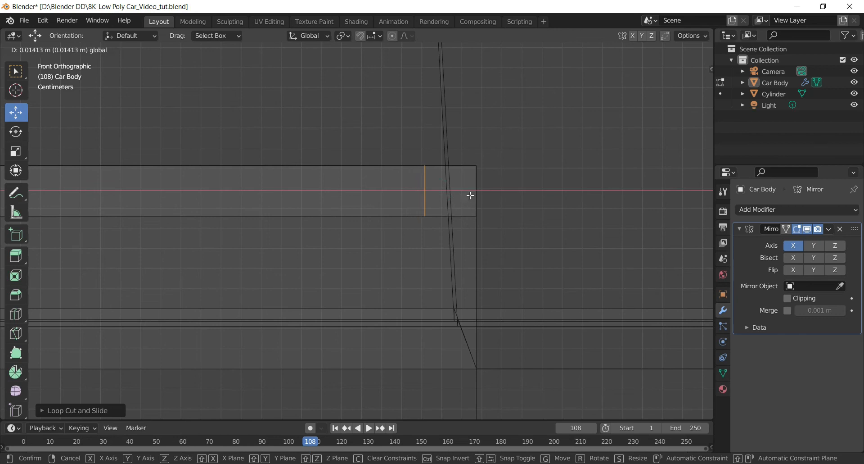
left_click_drag(470, 195, 470, 195)
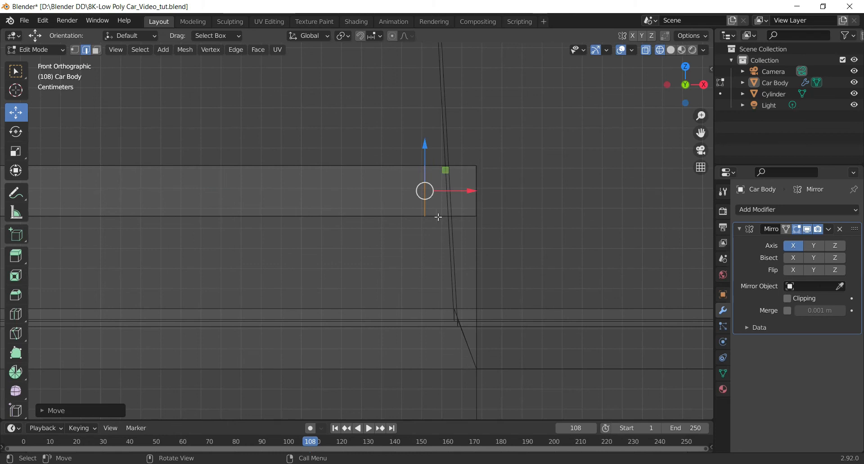
scroll(507, 215, "down", 8)
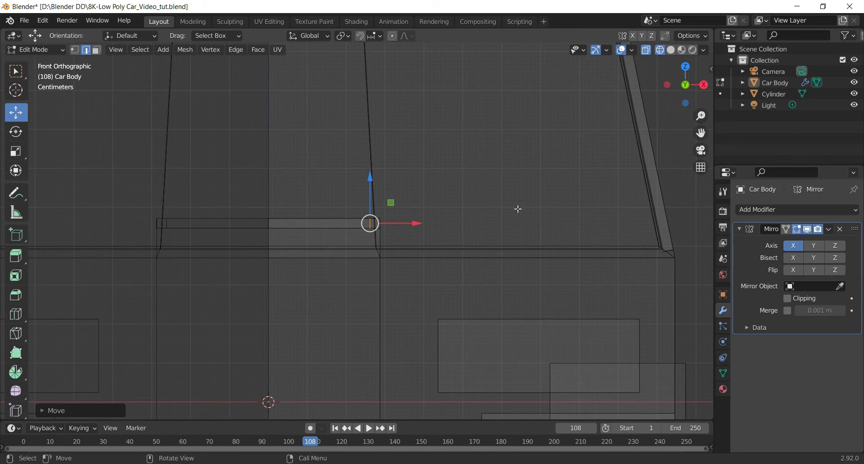
scroll(394, 234, "up", 2)
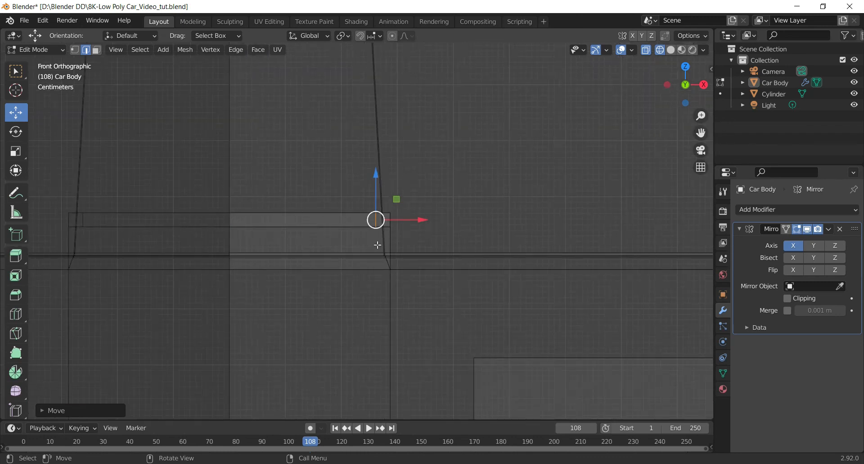
- Select the underside face of the block's narrow end segment and extrude it down to the bumper's upper edge as a vertical bar
left_click_drag(692, 100, 412, 208)
key("3")
scroll(386, 218, "up", 2)
left_click(377, 195)
scroll(375, 217, "down", 2)
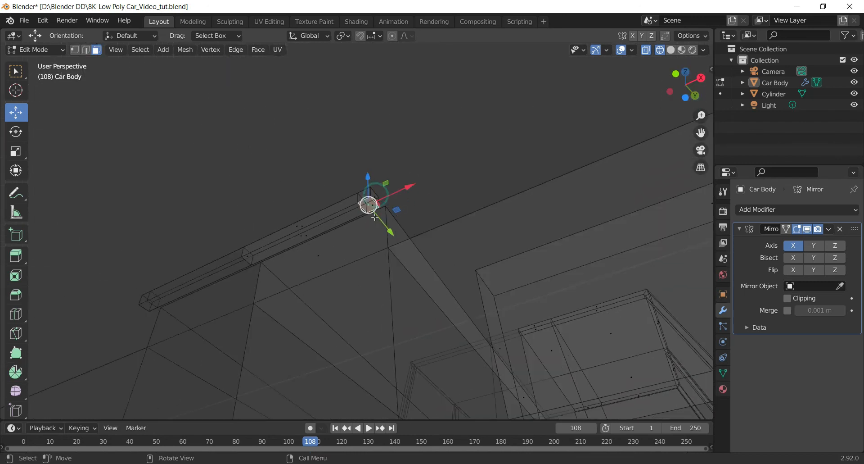
left_click(675, 73)
left_click_drag(702, 131, 698, 6)
scroll(520, 213, "down", 2)
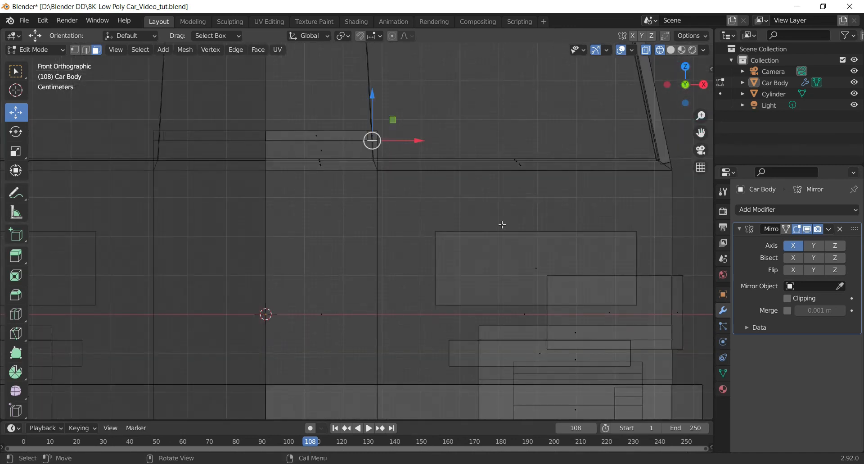
key("e")
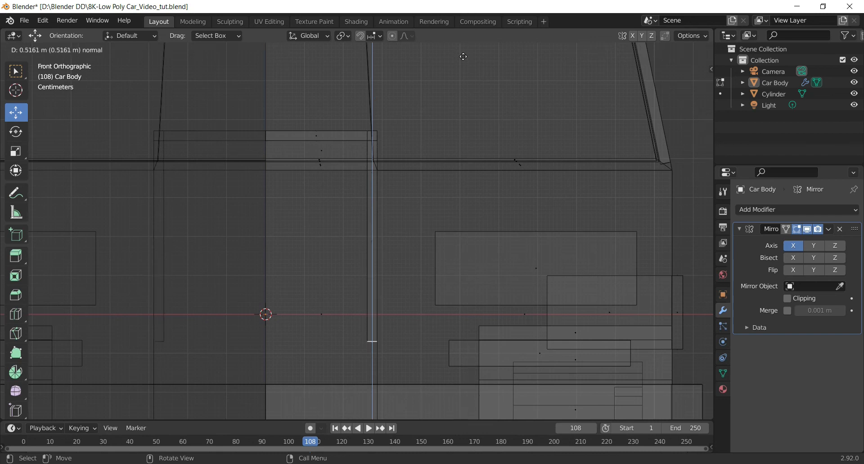
left_click(463, 93)
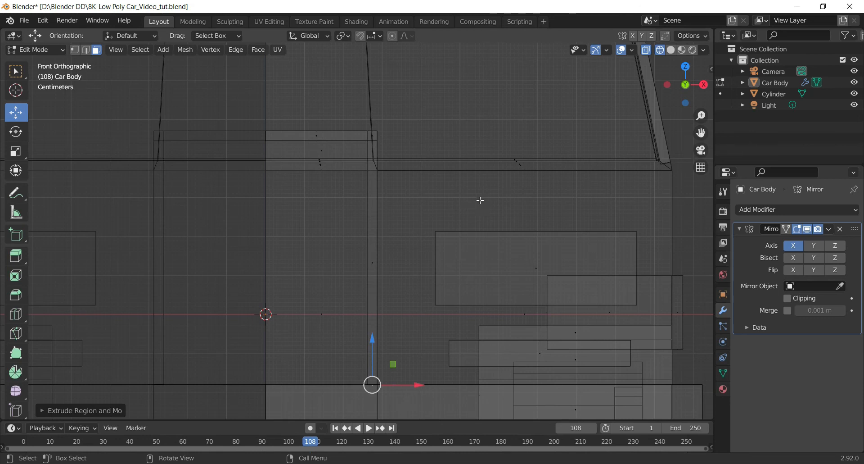
- Add a horizontal loop cut near the lower end of the vertical bar
key("z")
left_click(564, 191)
mouse_move(700, 97)
left_mouse_down()
mouse_move(678, 104)
mouse_move(666, 86)
mouse_move(684, 100)
mouse_move(705, 86)
left_mouse_up()
left_click_drag(701, 133, 683, 24)
scroll(357, 230, "up", 1)
scroll(358, 230, "down", 1)
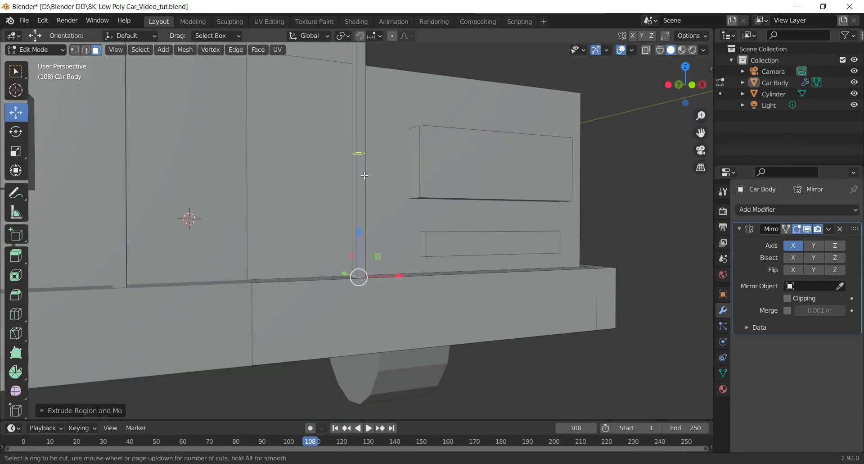
key("g")
key("g")
left_click(371, 277)
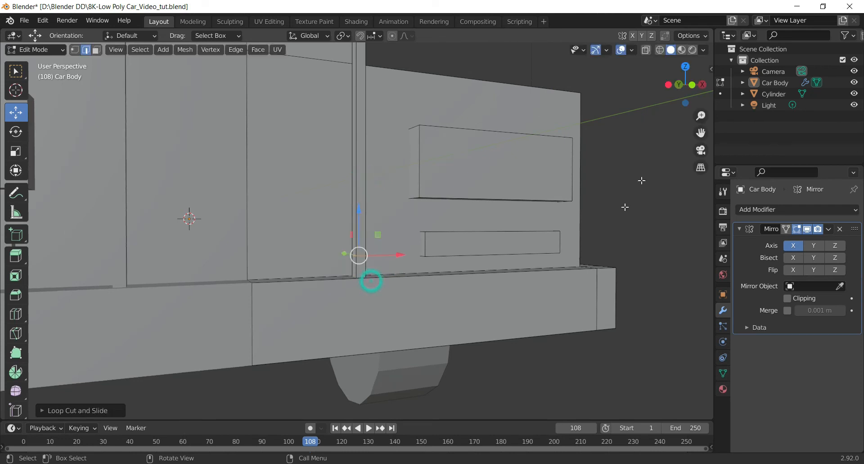
- Lower the new loop along Z in front wireframe view, leaving a short segment at the vertical bar's lower end
left_click(690, 84)
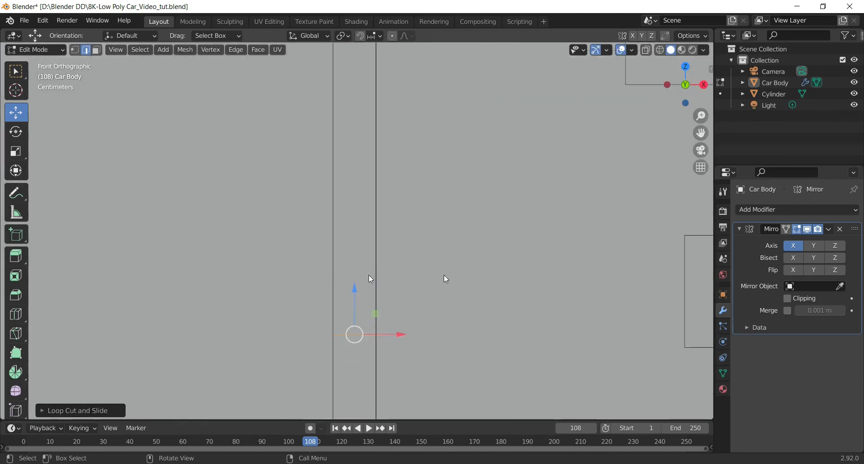
scroll(442, 277, "up", 3)
left_click_drag(697, 135, 701, 1)
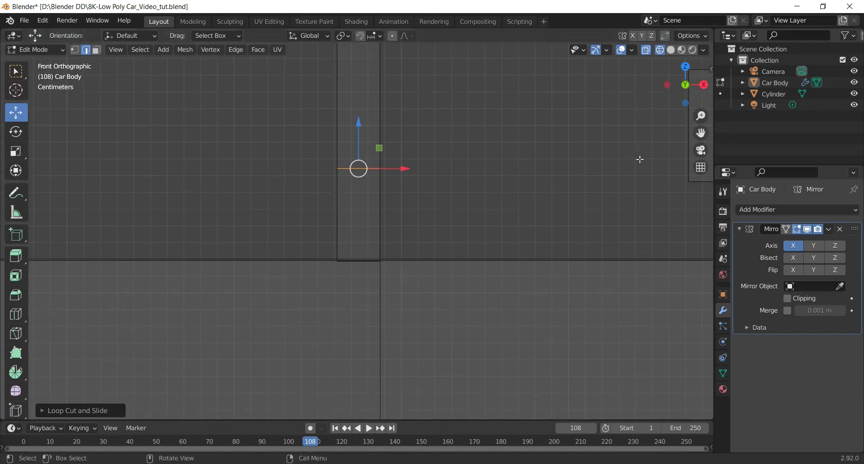
scroll(188, 100, "up", 1)
scroll(241, 146, "up", 1)
left_click_drag(359, 95, 360, 174)
scroll(625, 147, "down", 4)
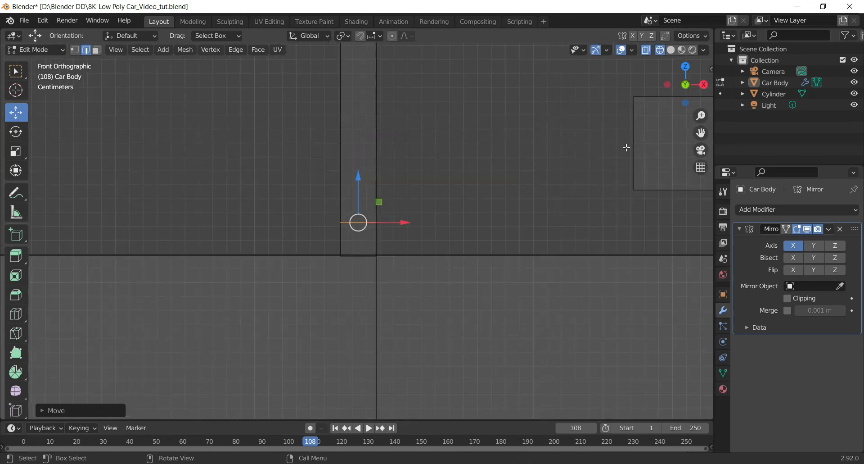
scroll(704, 107, "down", 2)
- Extrude the inner side face of the vertical bar's lowest segment inwards to the car's centre line
mouse_move(691, 90)
left_mouse_down()
mouse_move(673, 90)
mouse_move(708, 91)
left_mouse_up()
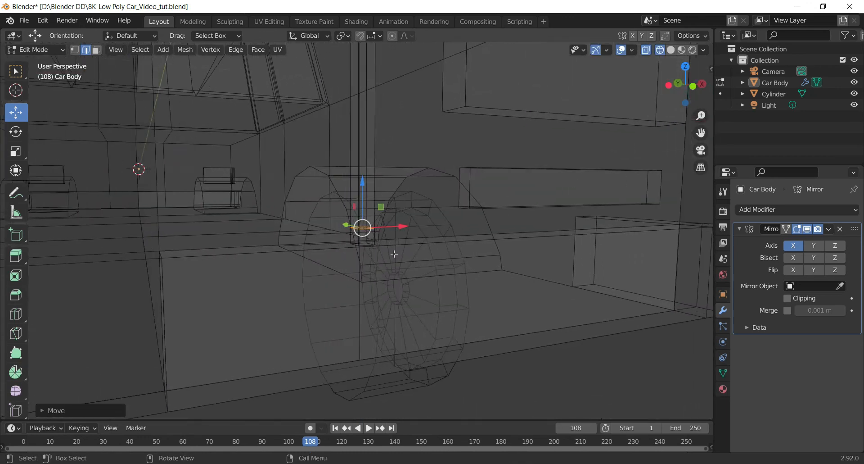
key("3")
left_click(354, 237)
key("e")
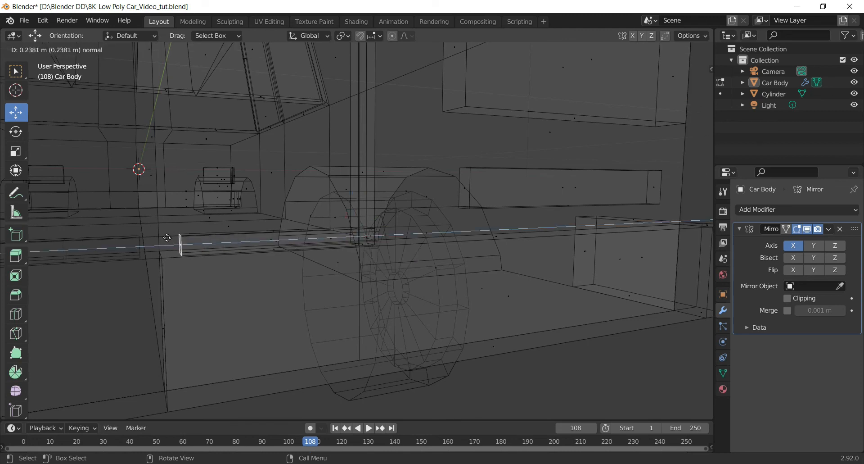
left_click(158, 245)
- Align the extruded lower bar's end face exactly with the centre line by moving it along X in front view
left_click(692, 86)
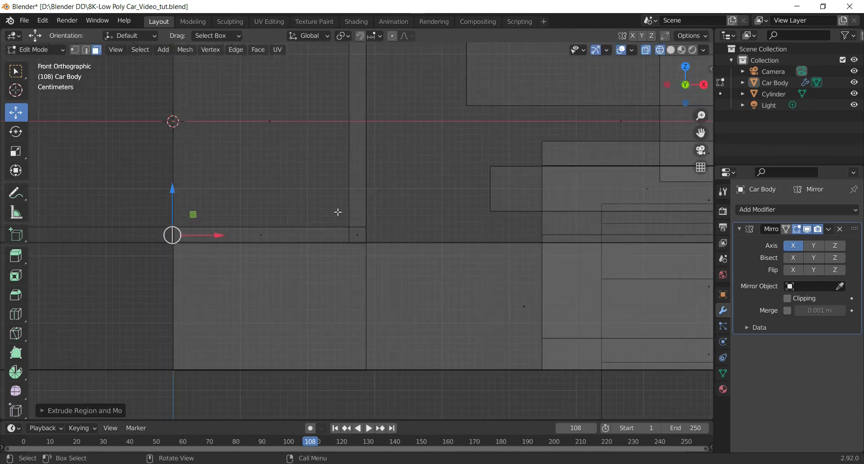
scroll(314, 221, "up", 2)
left_click_drag(698, 134, 192, 84)
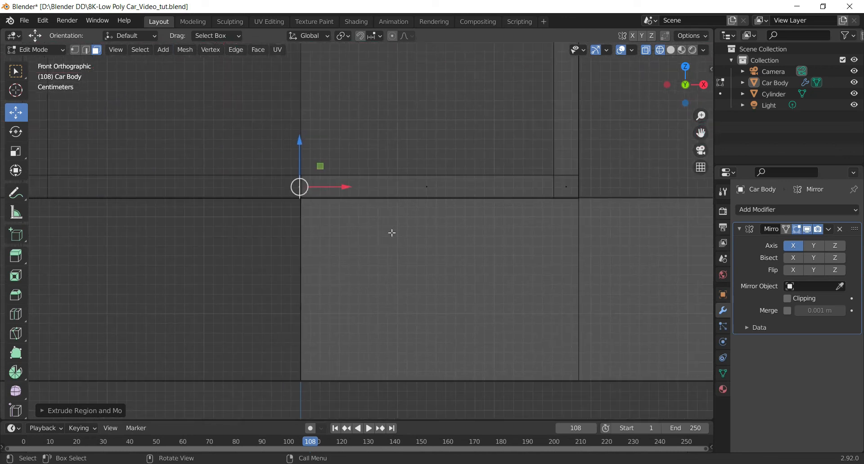
scroll(391, 233, "up", 5)
left_click_drag(703, 133, 577, 189)
scroll(520, 171, "up", 4)
left_click_drag(701, 134, 377, 180)
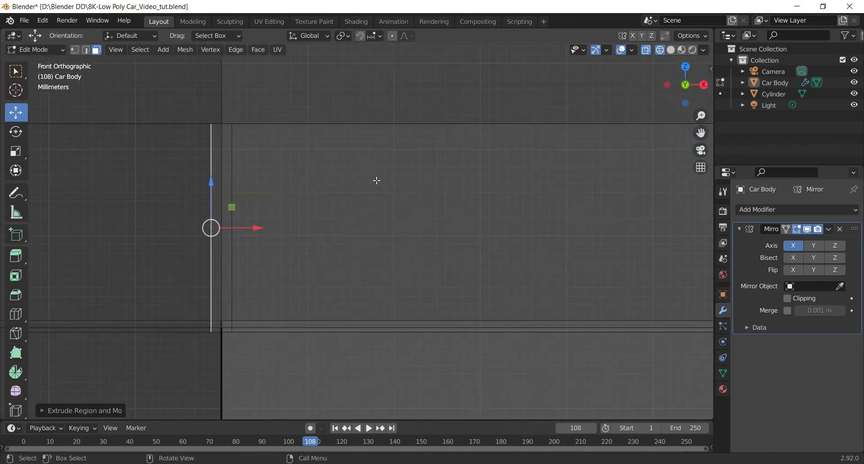
left_click_drag(248, 230, 261, 229)
scroll(269, 230, "down", 6)
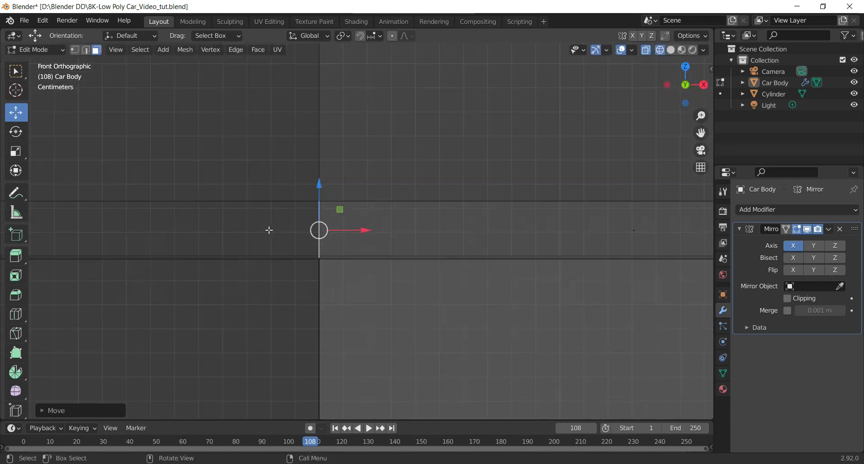
scroll(426, 185, "down", 6)
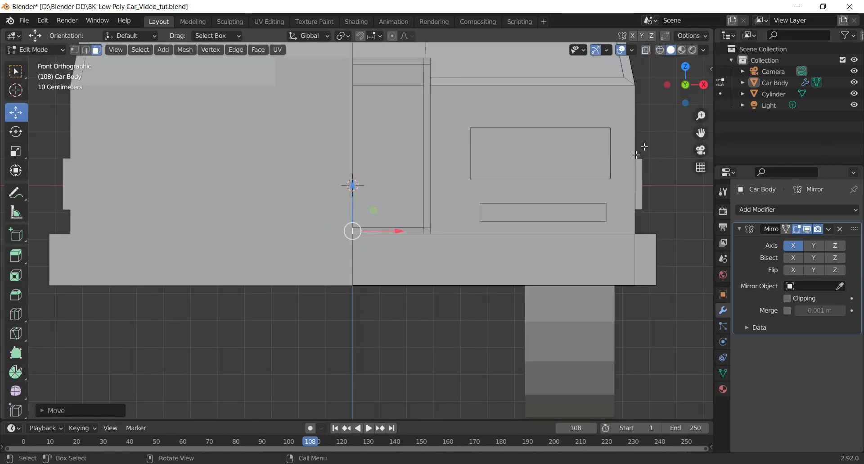
- Try dividing the grille frame's vertical bar with 16 evenly spaced horizontal loop cuts
left_click_drag(695, 91, 674, 96)
scroll(539, 108, "down", 2)
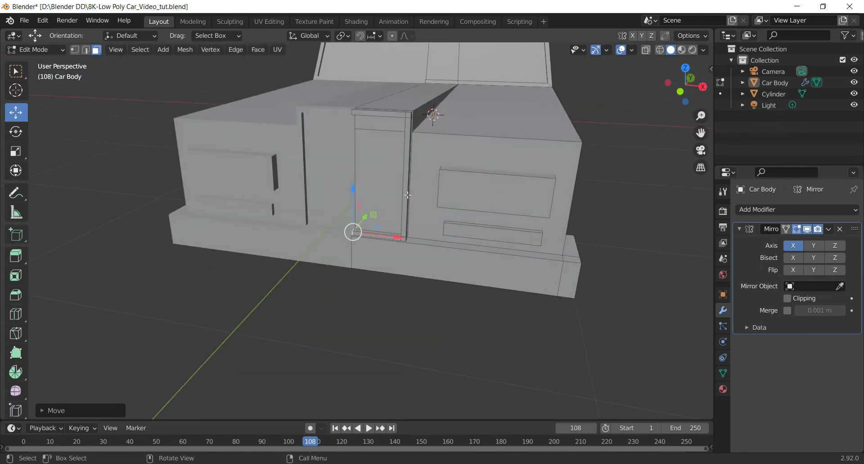
left_click_drag(678, 93, 702, 91)
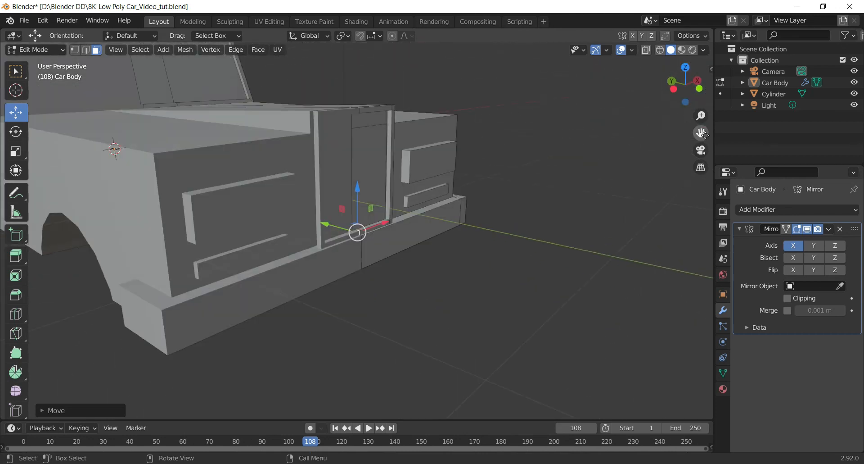
left_click_drag(702, 133, 399, 168)
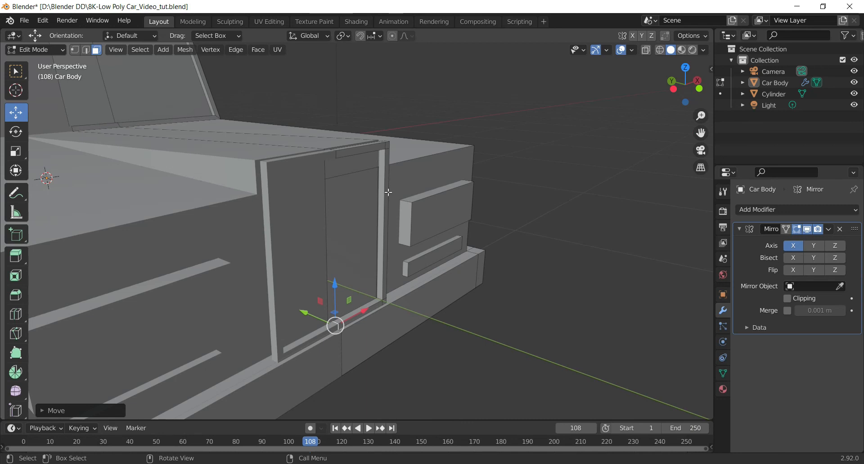
scroll(388, 192, "up", 1)
key("ctrl+r")
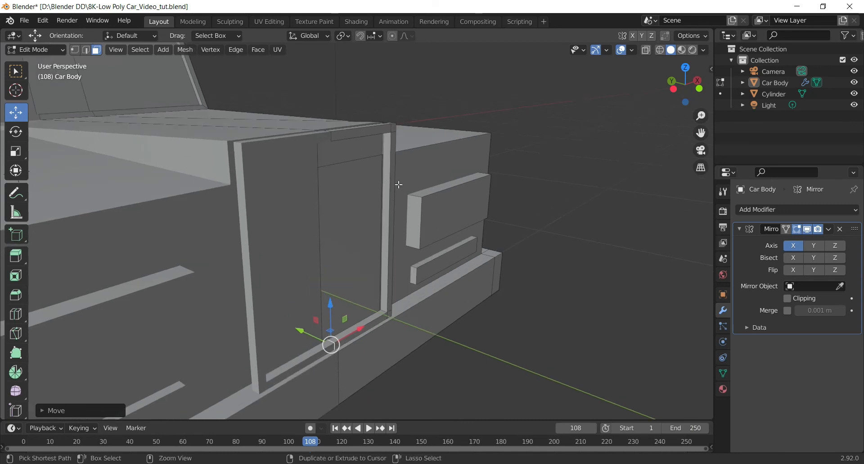
scroll(398, 184, "up", 13)
scroll(398, 185, "up", 1)
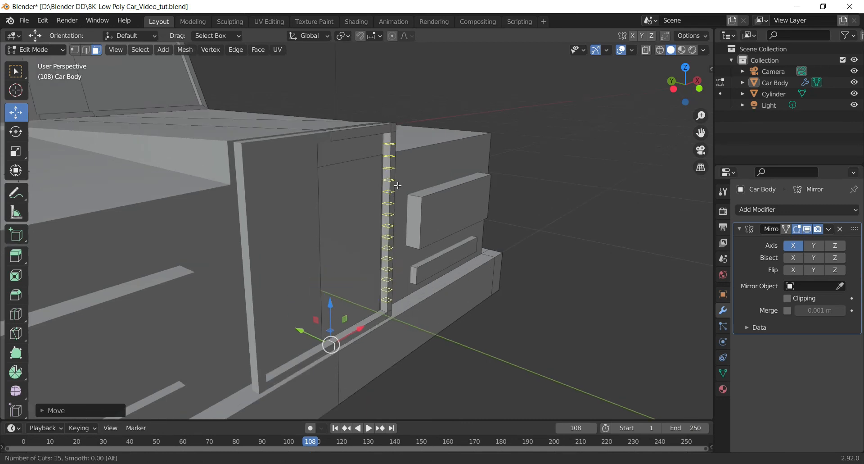
scroll(398, 185, "up", 1)
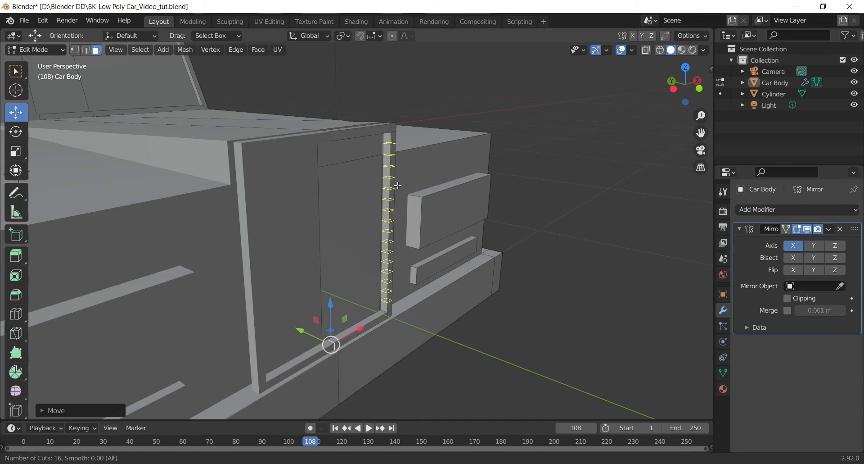
left_click(398, 185)
right_click(398, 185)
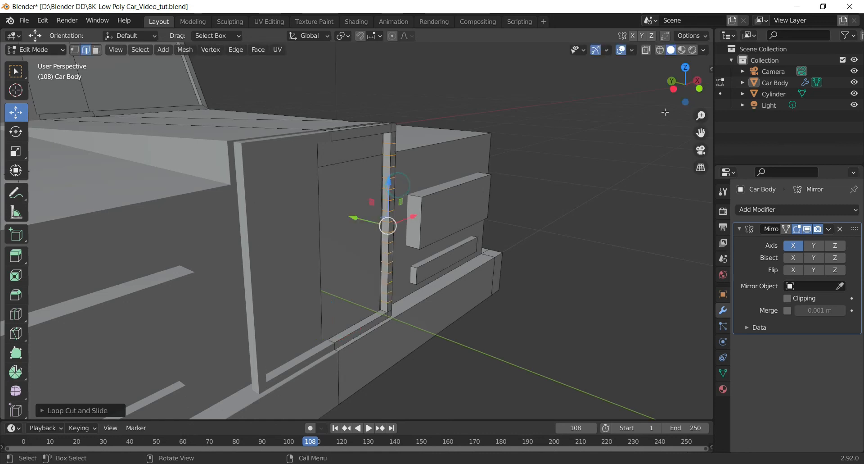
left_click(700, 89)
scroll(458, 127, "up", 3)
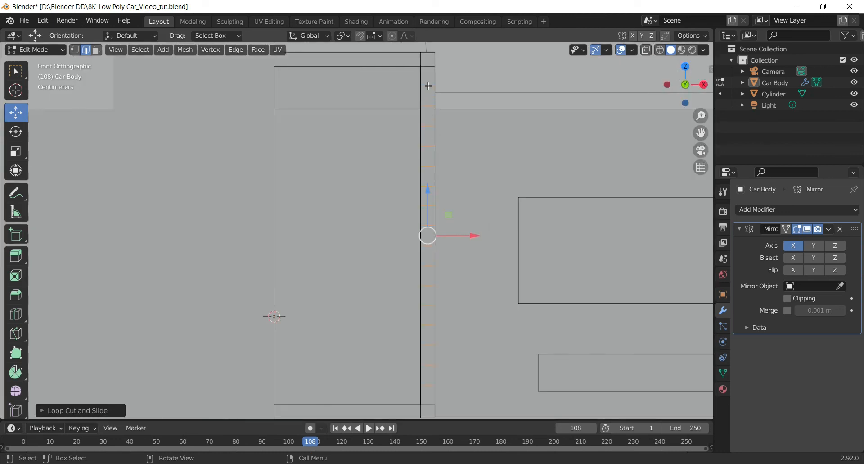
middle_click_drag(567, 100, 524, 150)
key("3")
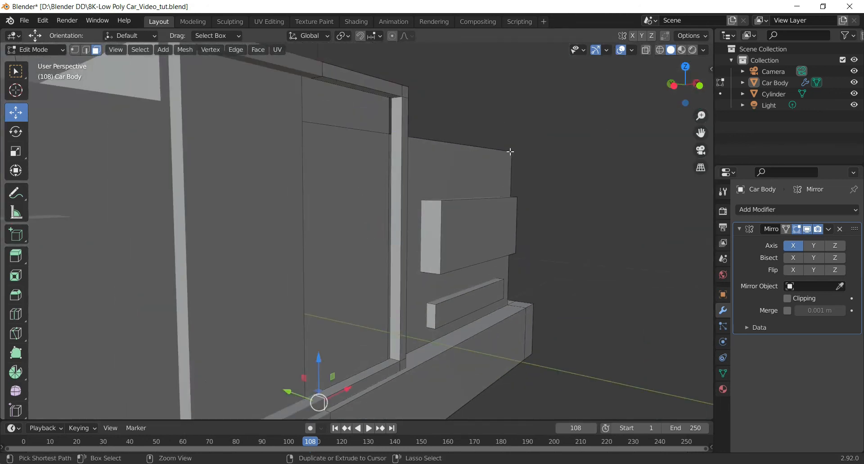
- Add 20 evenly spaced horizontal loop cuts along the grille frame's vertical bar
key("ctrl+r")
scroll(399, 187, "up", 18)
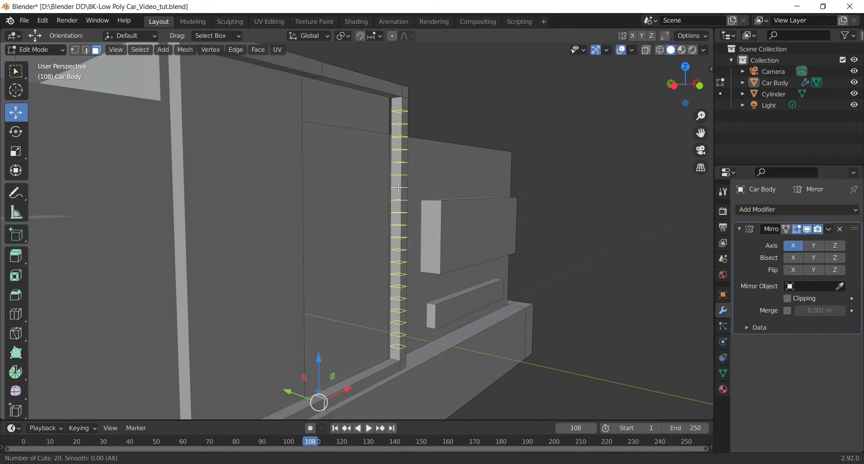
left_click(399, 187)
right_click(399, 187)
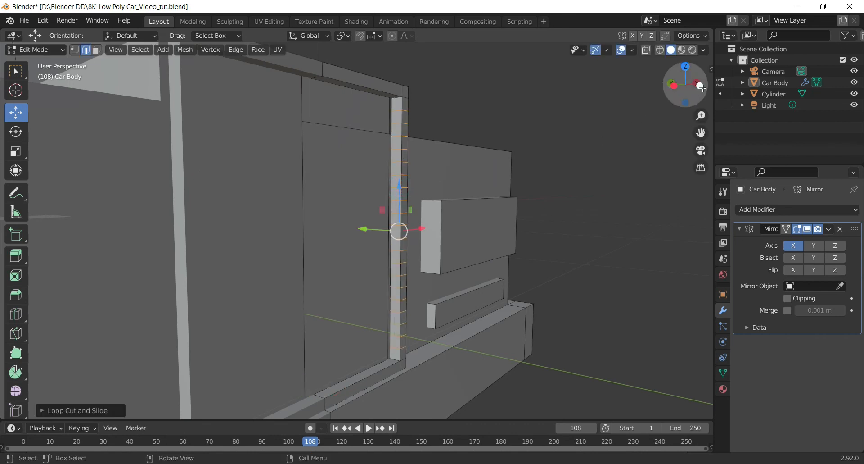
key("KP_1")
scroll(467, 143, "down", 2)
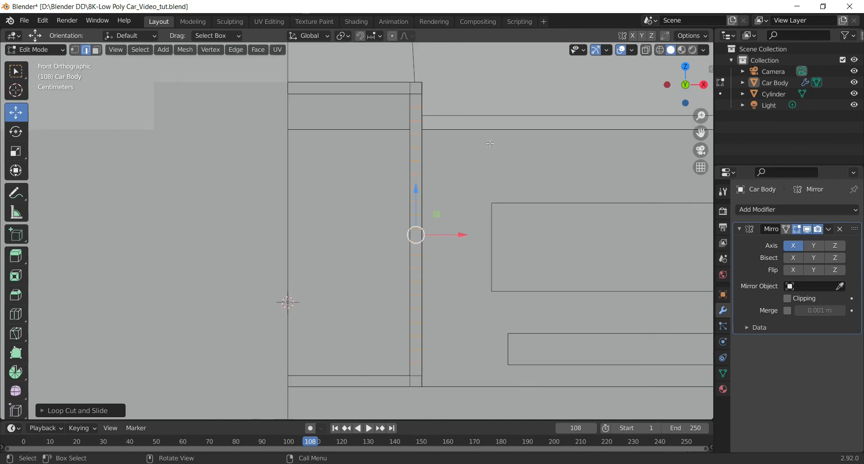
- Try forming horizontal grille slats by extruding every second inner face of the vertical bar inwards to the car's centre line
left_click_drag(692, 91, 741, 97)
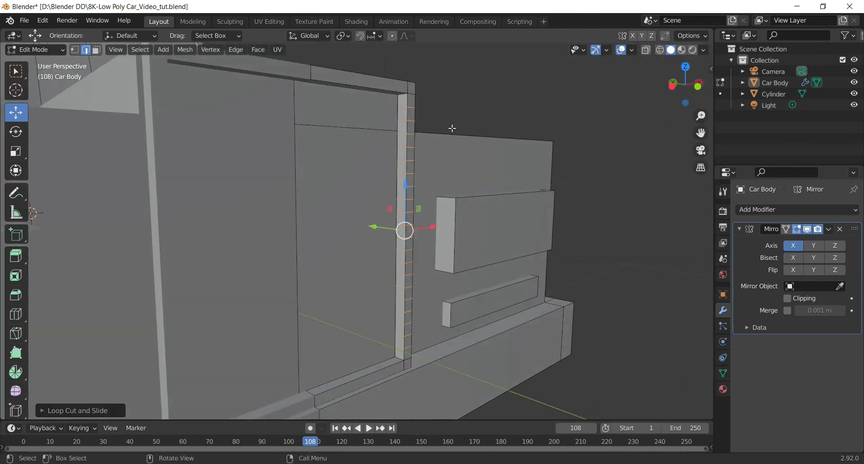
key("3")
left_click(403, 116)
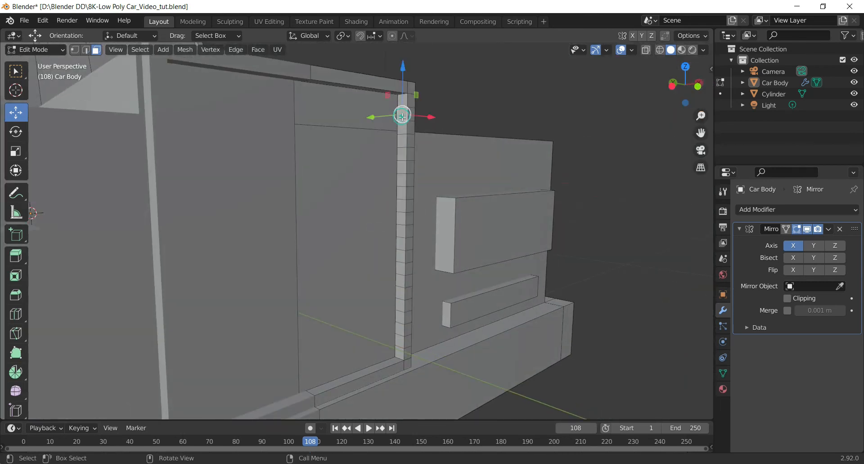
left_click(400, 141, "shift")
left_click(400, 170, "shift")
left_click(399, 192, "shift")
left_click(399, 218, "shift")
left_click(400, 243, "shift")
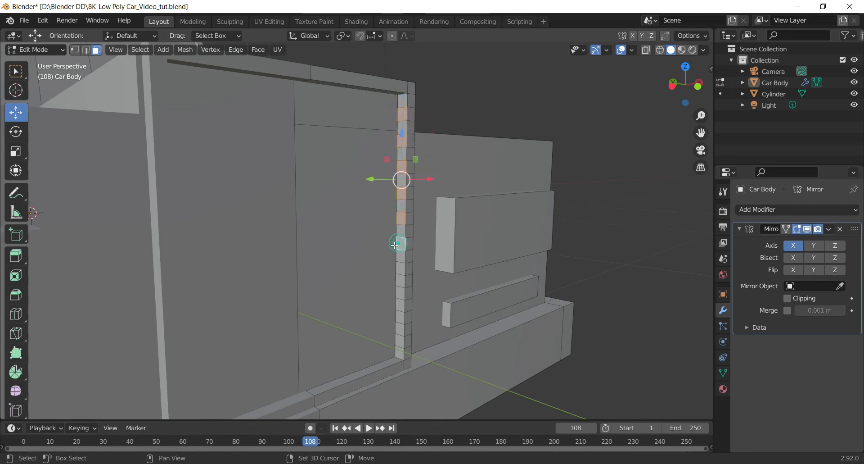
left_click(402, 269, "shift")
left_click(400, 293, "shift")
left_click(400, 317, "shift")
left_click(399, 341, "shift")
key("e")
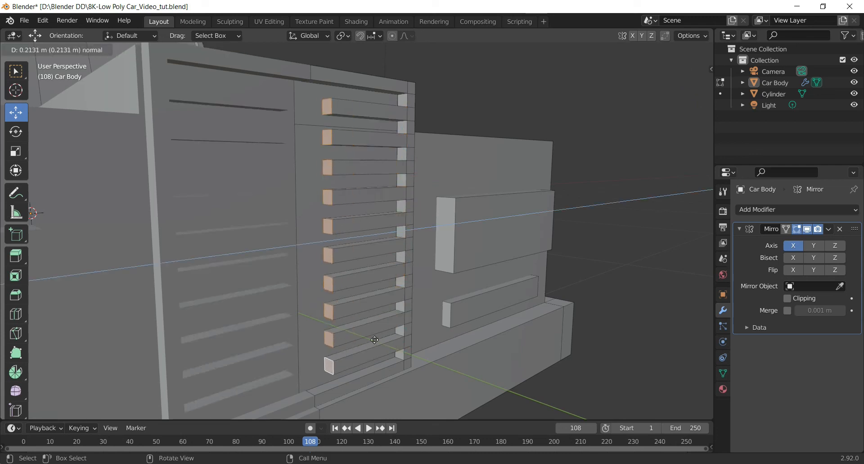
left_click(359, 344)
scroll(358, 344, "down", 5)
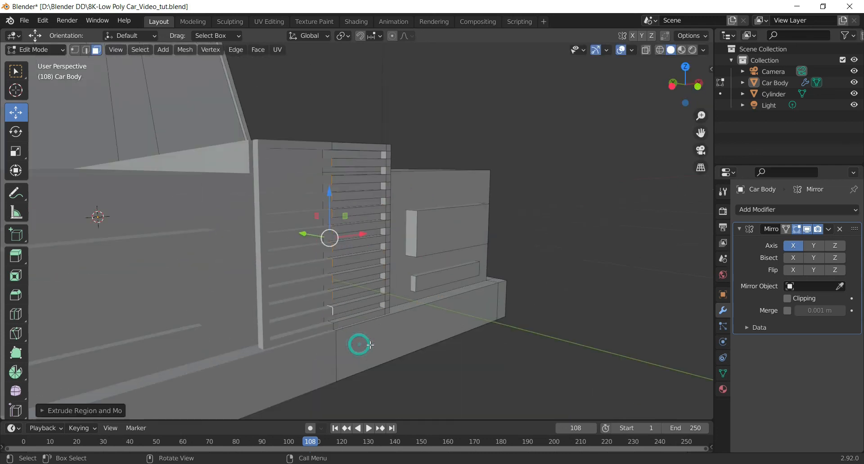
left_click_drag(687, 96, 679, 75)
left_click_drag(686, 84, 779, 105)
key("ctrl+z")
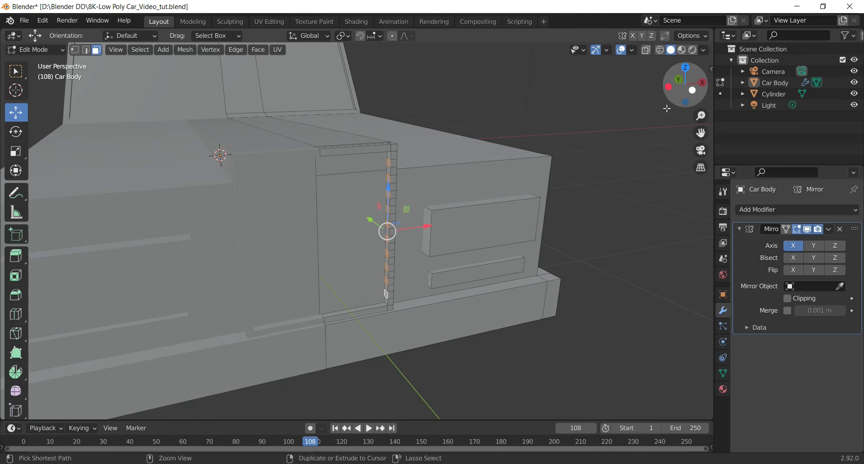
- Add 10 evenly spaced vertical loop cuts across the grille frame's top bar
scroll(533, 128, "up", 2)
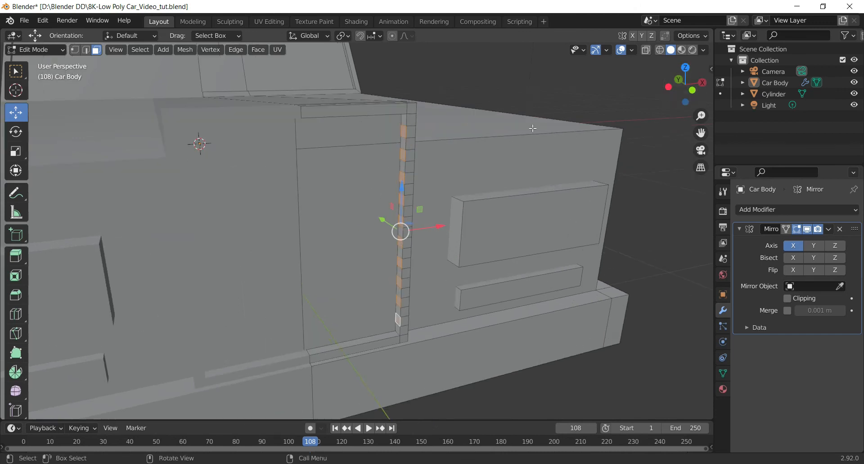
left_click(358, 108)
left_click_drag(685, 86, 695, 90)
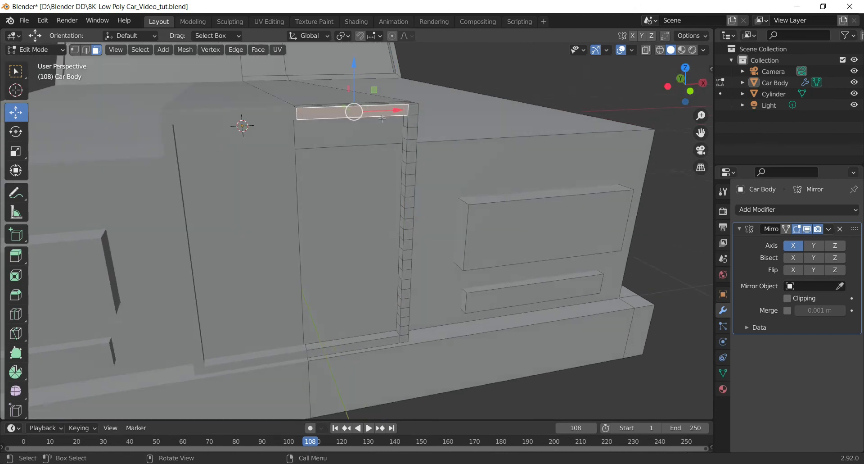
scroll(382, 118, "up", 1)
key("ctrl+r")
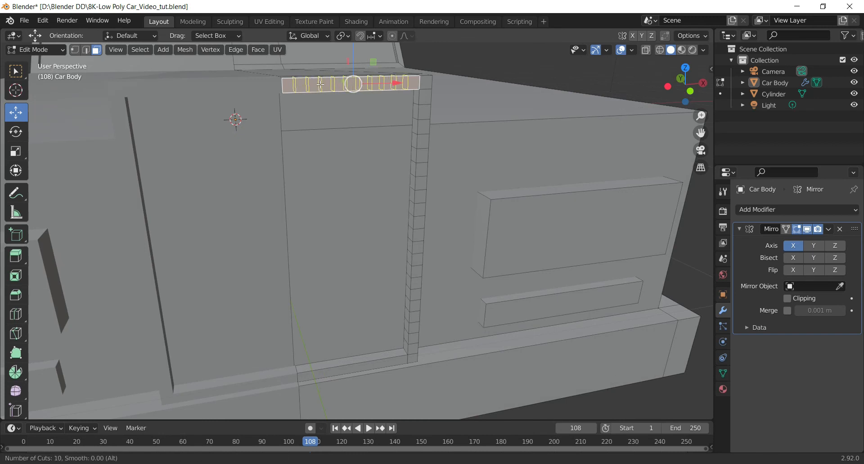
left_click(320, 84)
right_click(321, 84)
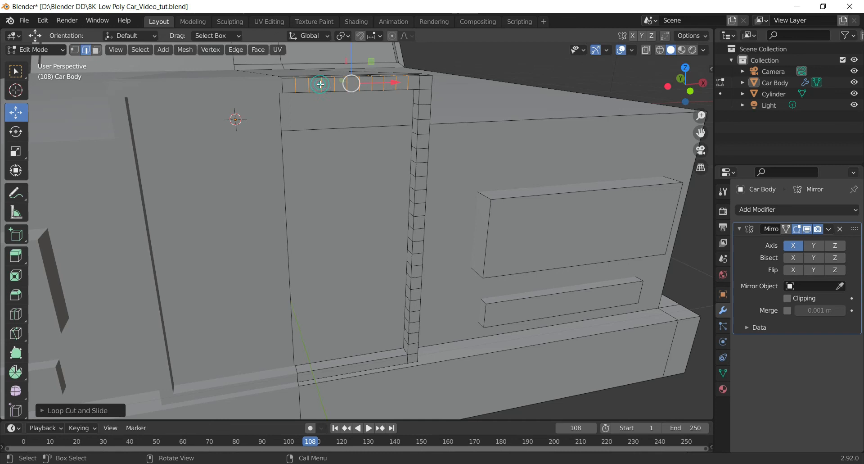
- Examine the spacing of the top bar's new cuts against the vertical bar's segments in front and angled views
left_click(690, 91)
scroll(466, 103, "up", 2)
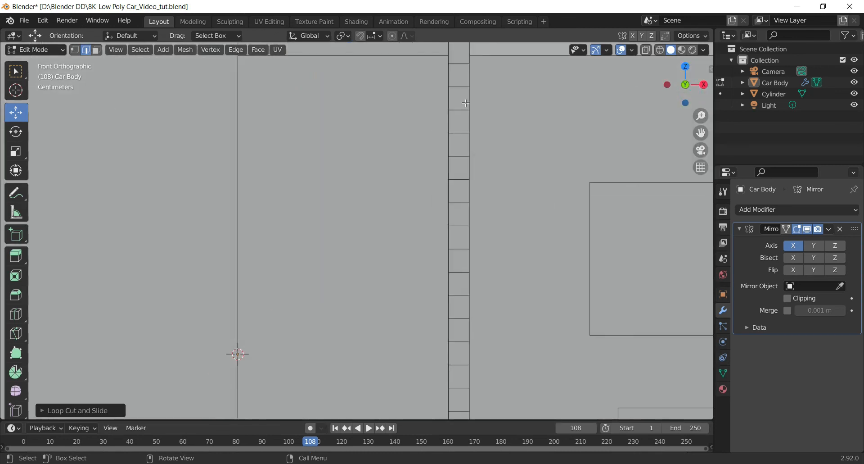
left_click_drag(699, 94, 701, 96)
left_click_drag(702, 131, 707, 191)
left_click(686, 85)
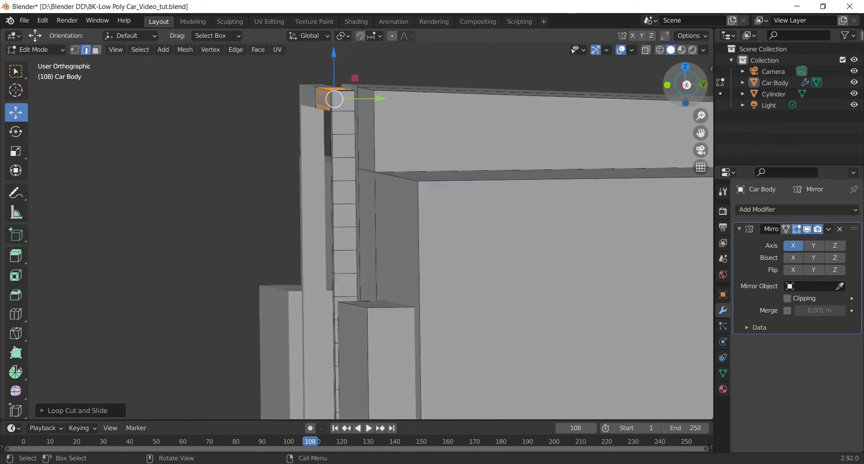
left_click(686, 84)
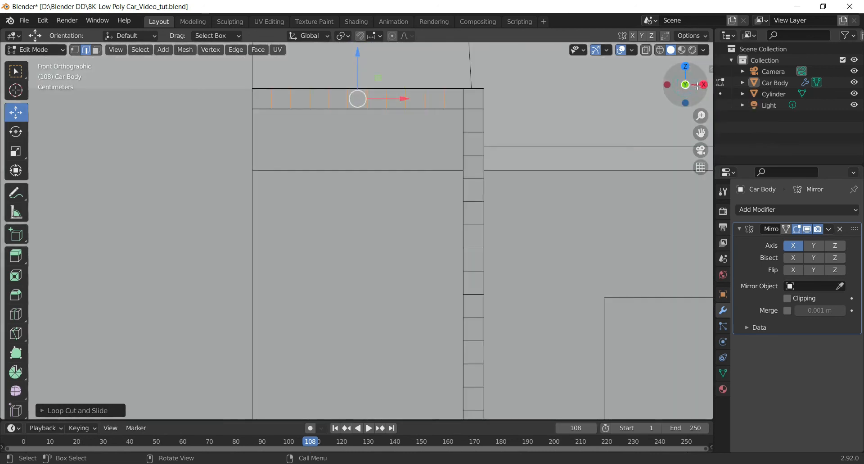
scroll(488, 207, "down", 10)
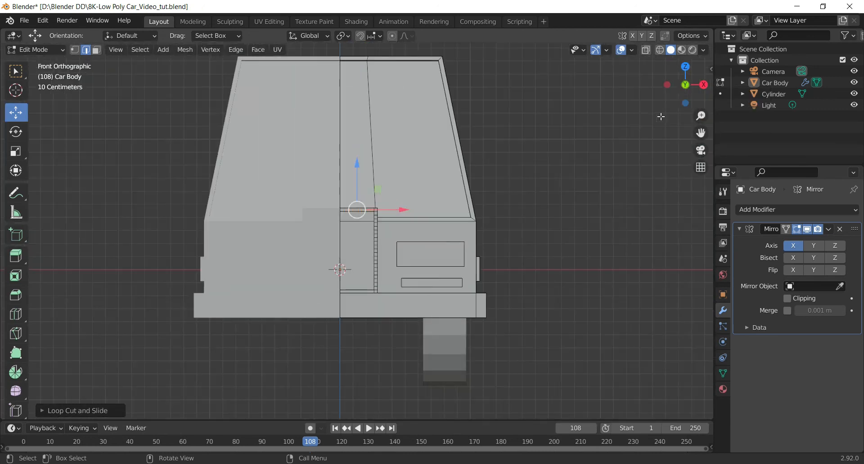
left_click_drag(686, 97, 657, 129)
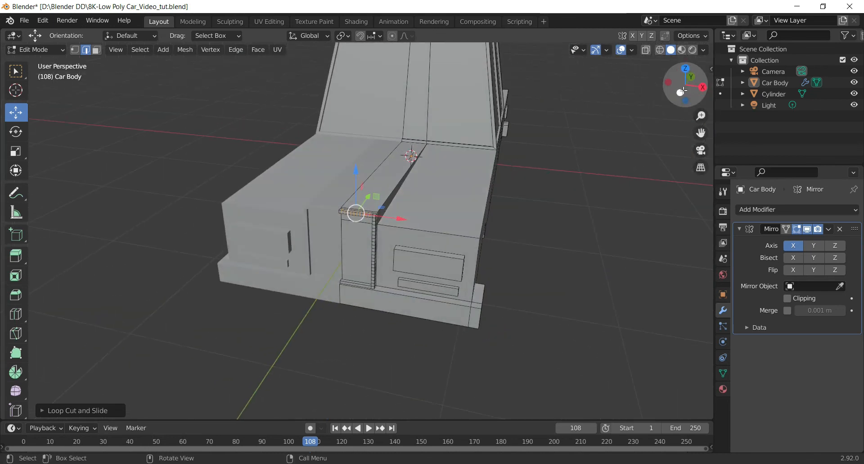
left_click(679, 92)
scroll(339, 176, "up", 6)
mouse_move(677, 93)
left_mouse_down()
mouse_move(626, 103)
mouse_move(645, 135)
mouse_move(688, 94)
left_mouse_up()
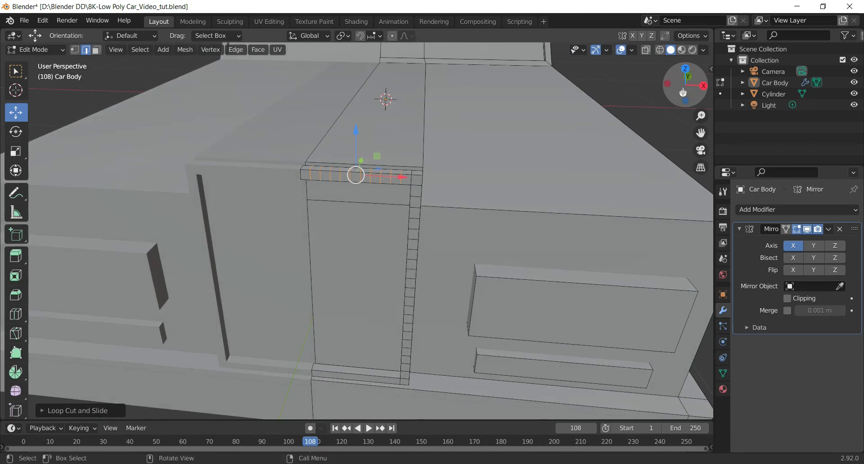
left_click(683, 92)
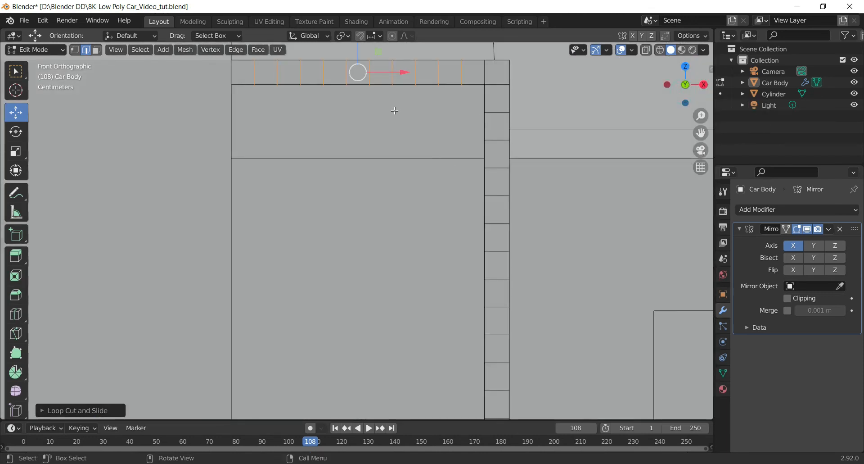
scroll(394, 111, "down", 4)
- Extrude every second underside face of the grille's top bar downwards about 0.59 m to the bottom bar as vertical slats
left_click_drag(699, 94, 665, 48)
scroll(365, 206, "up", 4)
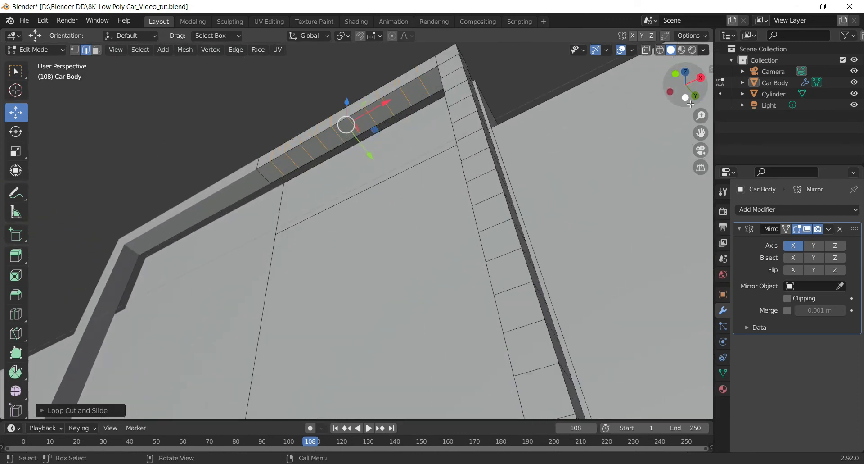
left_click_drag(701, 89, 712, 88)
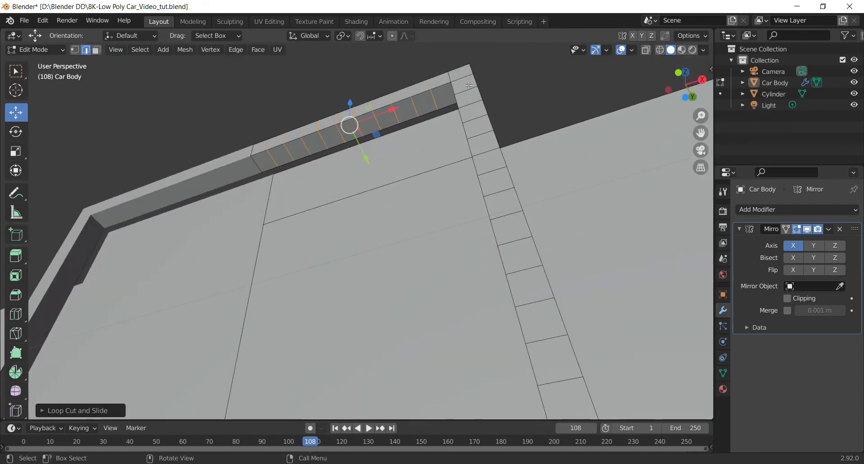
left_click(422, 99)
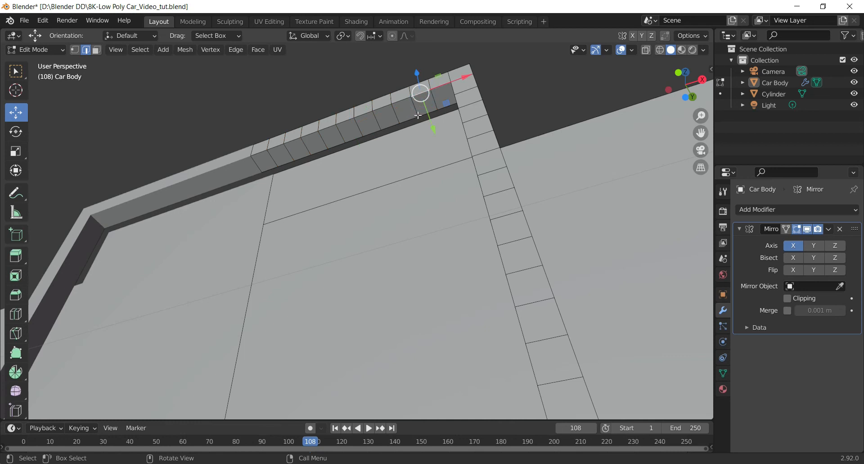
left_click(389, 120, "shift")
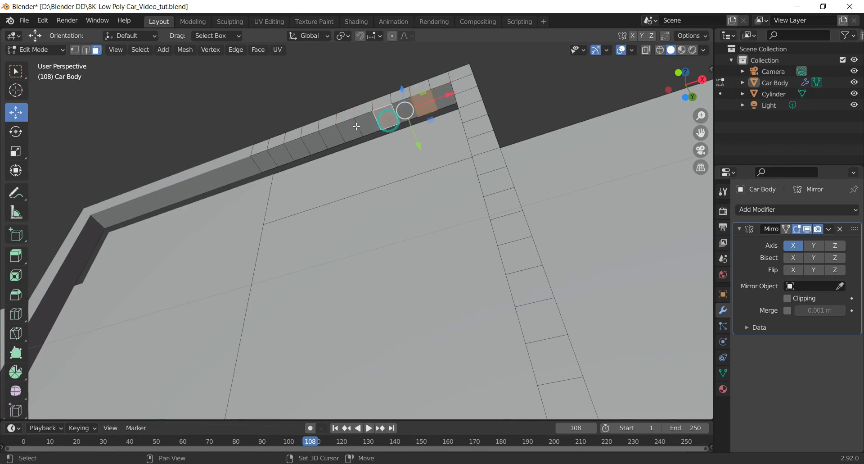
left_click(282, 157, "shift")
left_click_drag(685, 88, 716, 135)
scroll(369, 198, "down", 4)
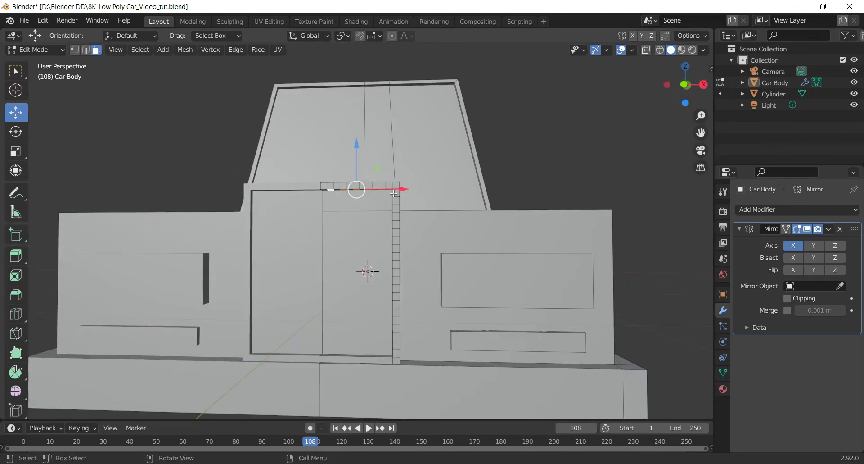
key("e")
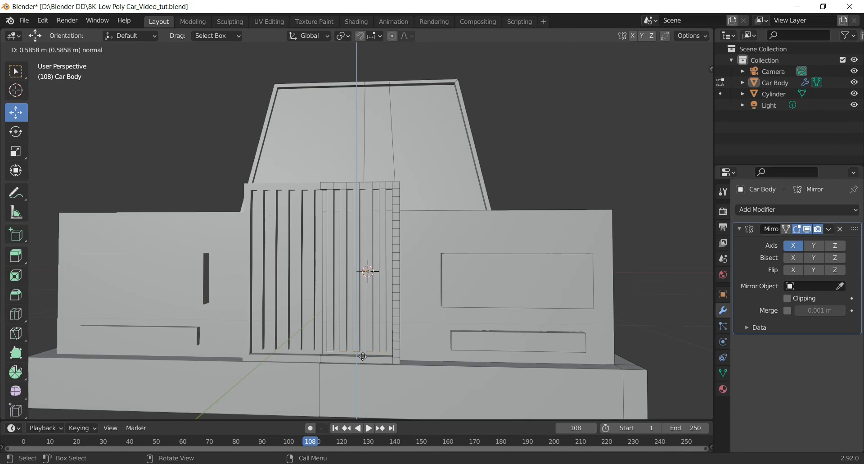
left_click(364, 359)
- Examine the new vertical slats and the gap at the grille's centre line in Object Mode from several angles
scroll(359, 325, "up", 4)
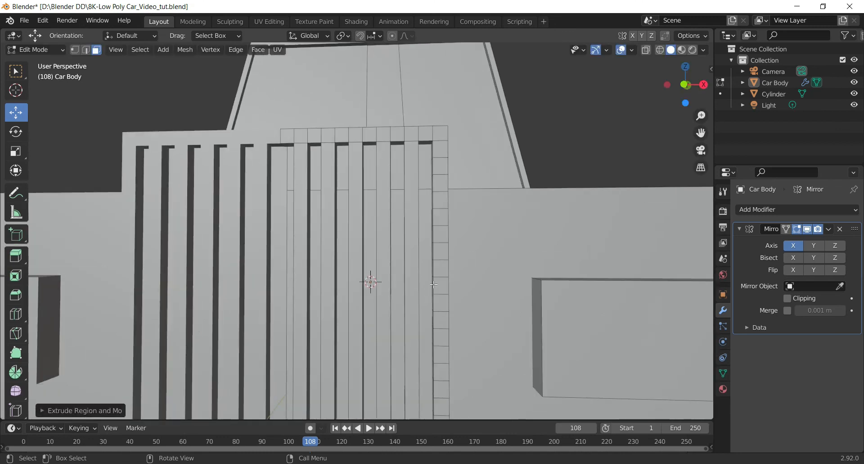
scroll(511, 204, "down", 3)
key("Tab")
scroll(493, 207, "down", 5)
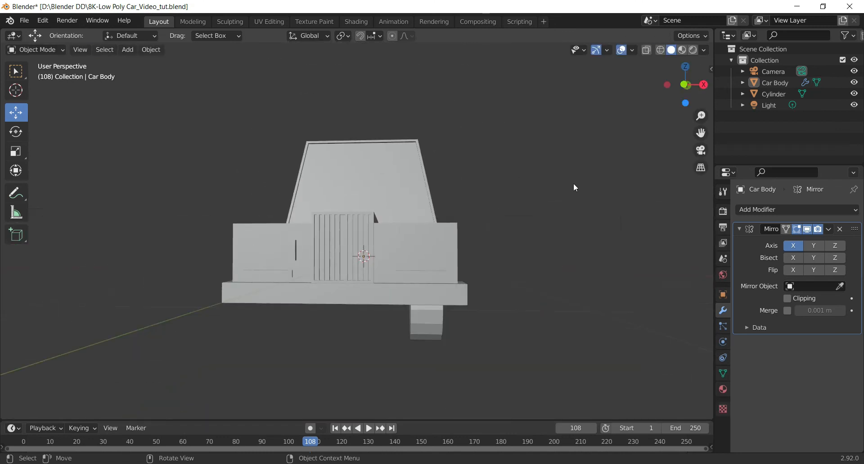
mouse_move(690, 93)
left_mouse_down()
mouse_move(648, 93)
mouse_move(666, 95)
mouse_move(612, 65)
mouse_move(589, 78)
mouse_move(608, 112)
mouse_move(613, 65)
mouse_move(685, 93)
mouse_move(687, 106)
left_mouse_up()
scroll(349, 196, "up", 10)
left_click_drag(414, 89, 407, 131)
scroll(291, 144, "up", 3)
scroll(600, 126, "down", 5)
left_click_drag(698, 96, 677, 93)
scroll(106, 177, "up", 3)
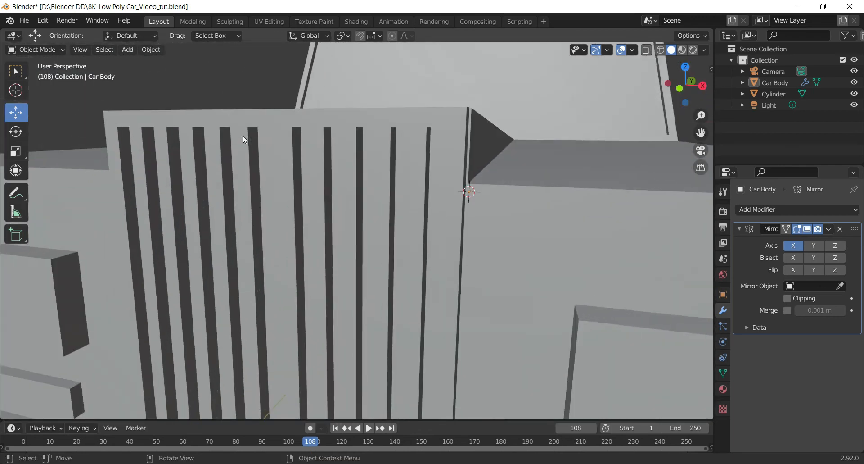
- Add a vertical loop cut in the top bar's innermost segment and move it about 0.005 m towards the car's centre line
key("Tab")
scroll(315, 152, "down", 1)
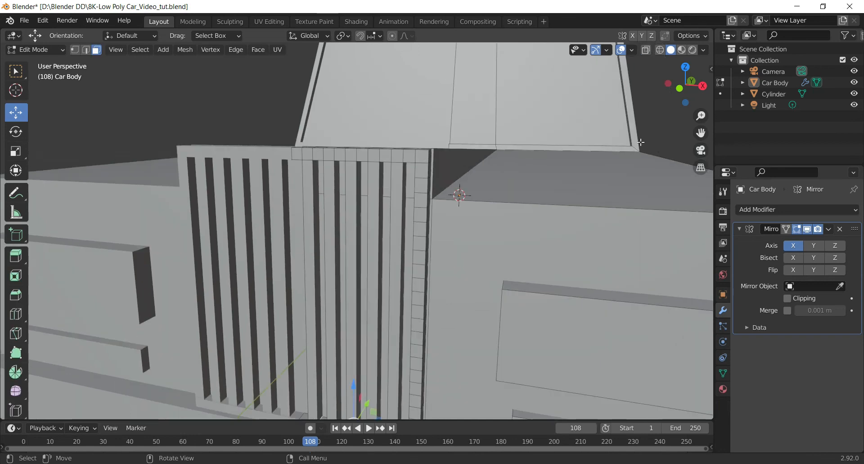
left_click_drag(689, 96, 714, 96)
scroll(624, 117, "up", 2)
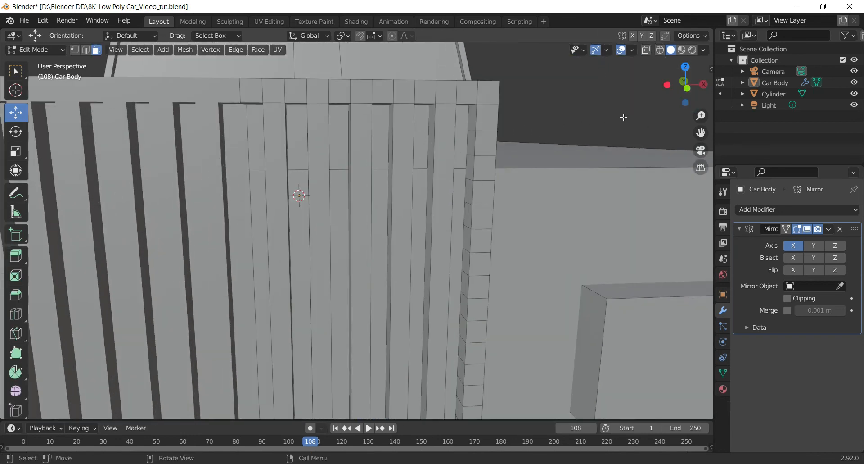
left_click_drag(702, 133, 754, 179)
scroll(366, 104, "up", 2)
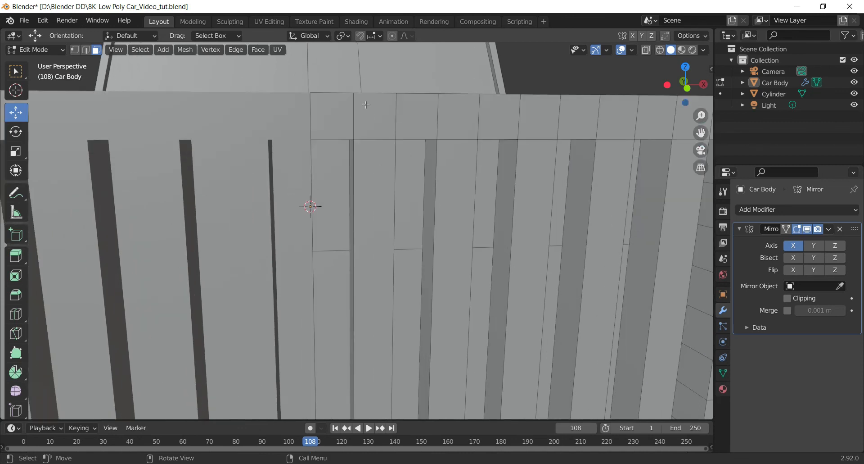
key("ctrl+r")
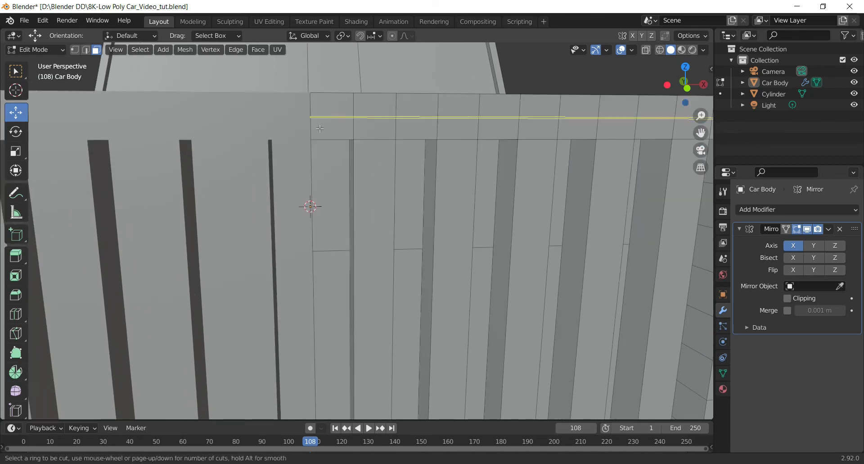
left_click(324, 96)
right_click(325, 95)
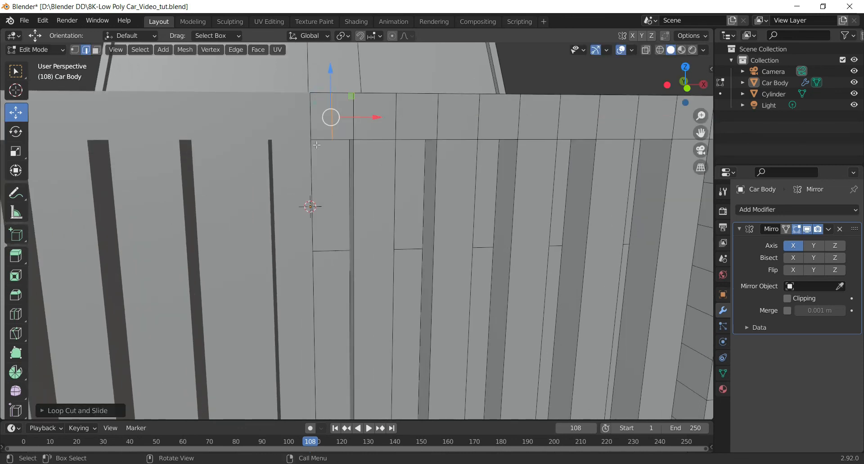
left_click_drag(357, 118, 353, 118)
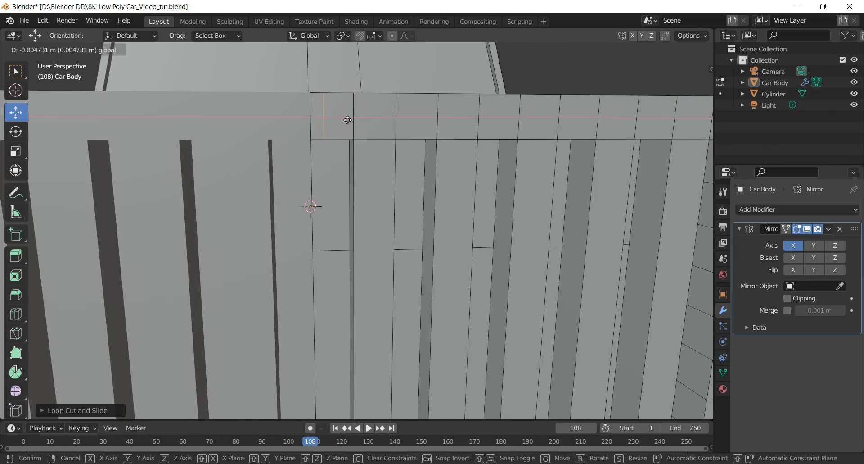
left_click_drag(347, 120, 347, 120)
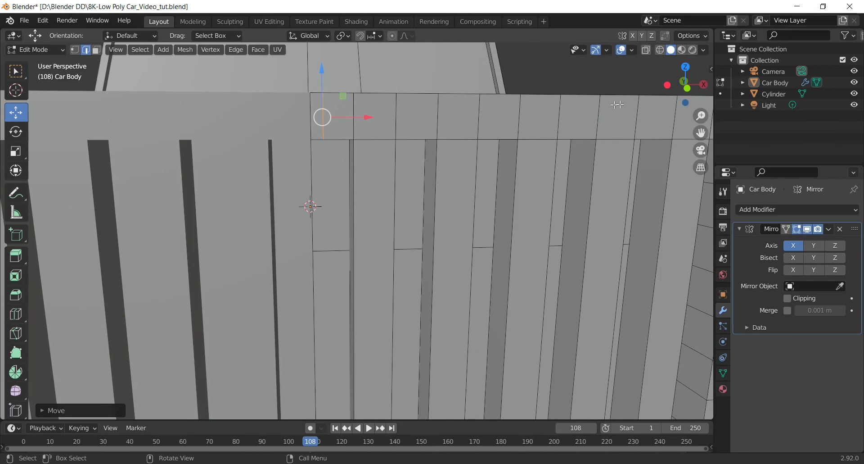
- Extrude the narrow underside face at the centre line about 0.27 m down and move its end about 0.32 m further to the bottom bar
left_click_drag(685, 86, 314, 117)
key("3")
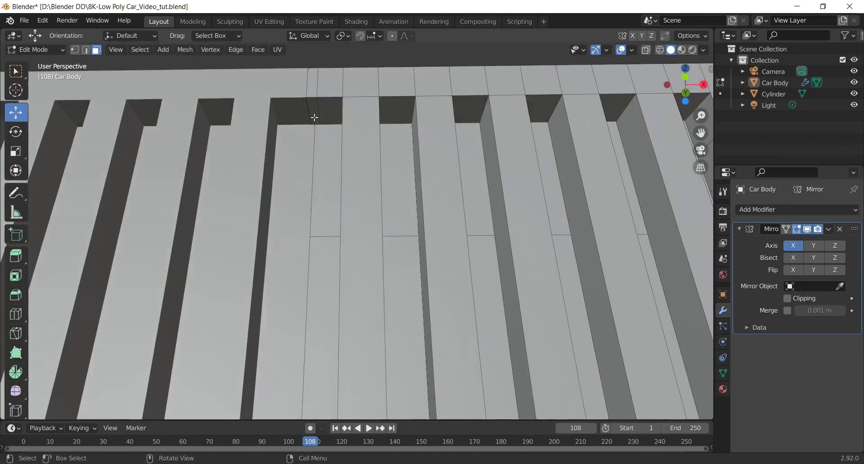
scroll(314, 116, "down", 3)
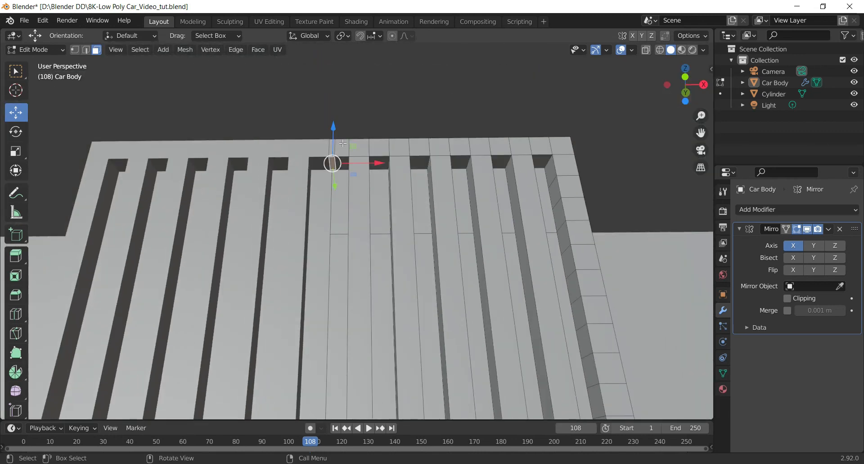
key("e")
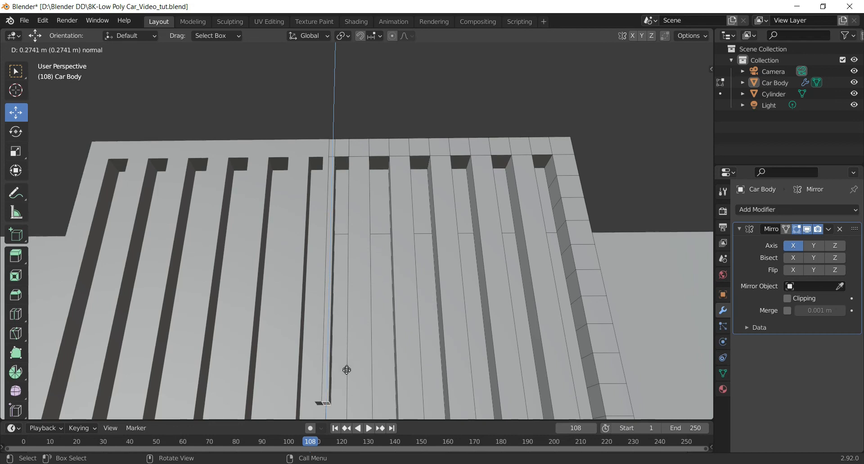
left_click(346, 372)
scroll(416, 336, "down", 2)
left_click_drag(701, 133, 708, 2)
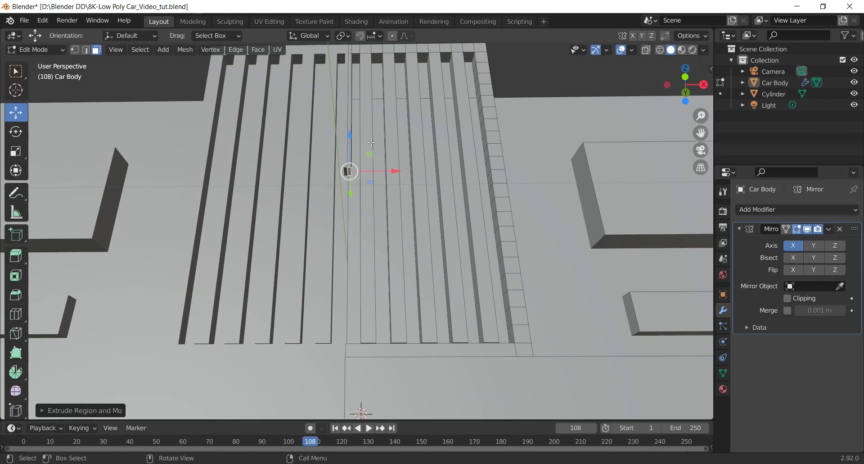
left_click_drag(349, 139, 348, 192)
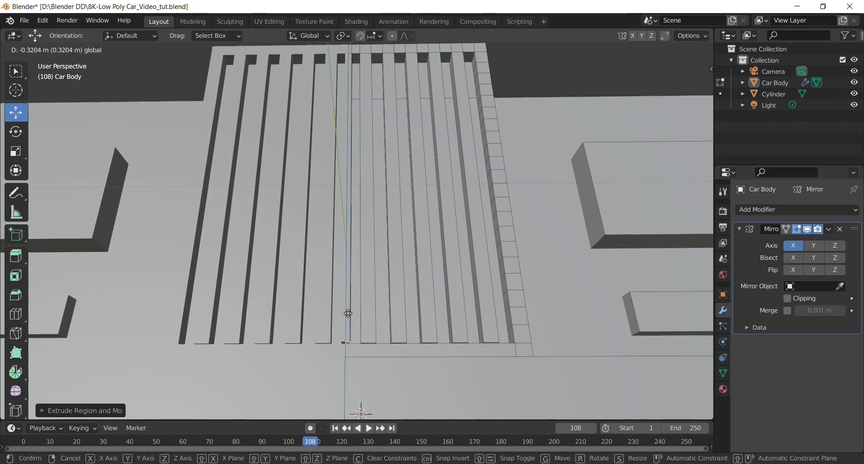
left_click_drag(348, 314, 348, 315)
- Examine the complete slatted grille from the front and at an angle, including its fit against the hood
scroll(521, 194, "down", 5)
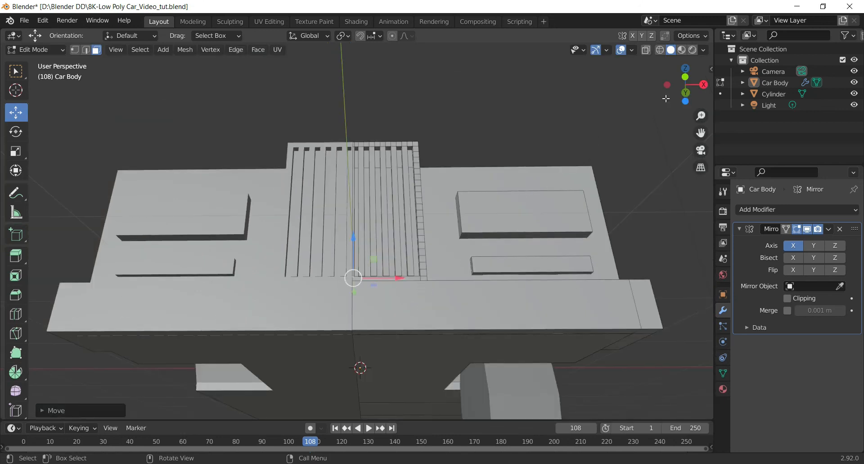
left_click(685, 77)
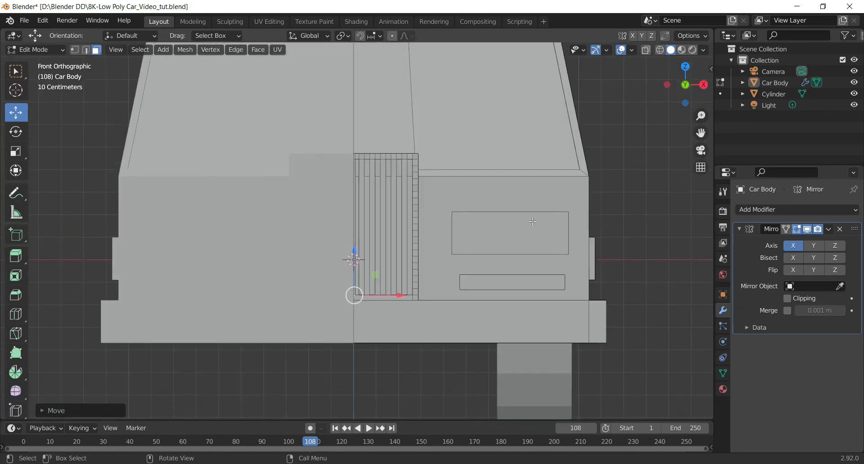
key("Tab")
key("Tab")
left_click_drag(692, 96, 656, 126)
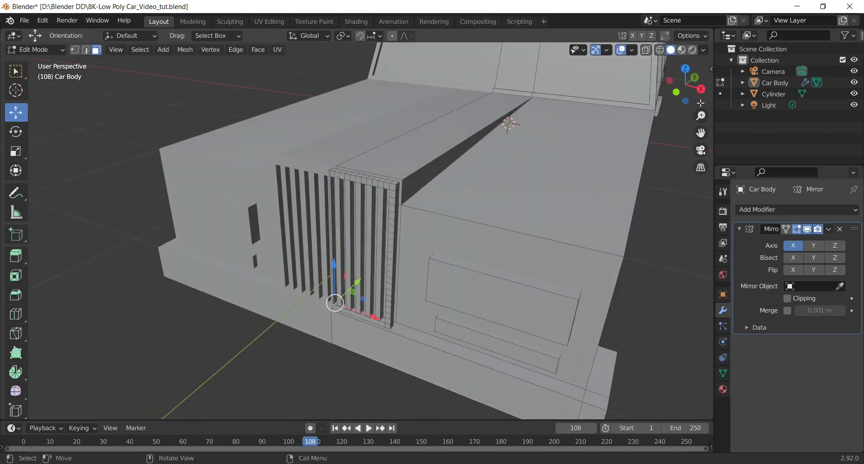
left_click_drag(697, 100, 640, 86)
key("Tab")
middle_click_drag(356, 185, 328, 209)
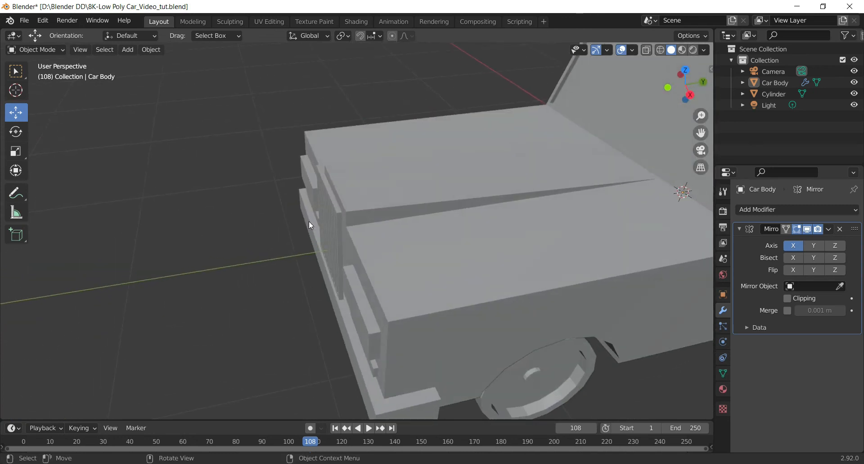
- Select only the grille's frame and slats in wireframe, leaving out the bumper, body and headlight faces
left_click(691, 93)
scroll(288, 180, "up", 5)
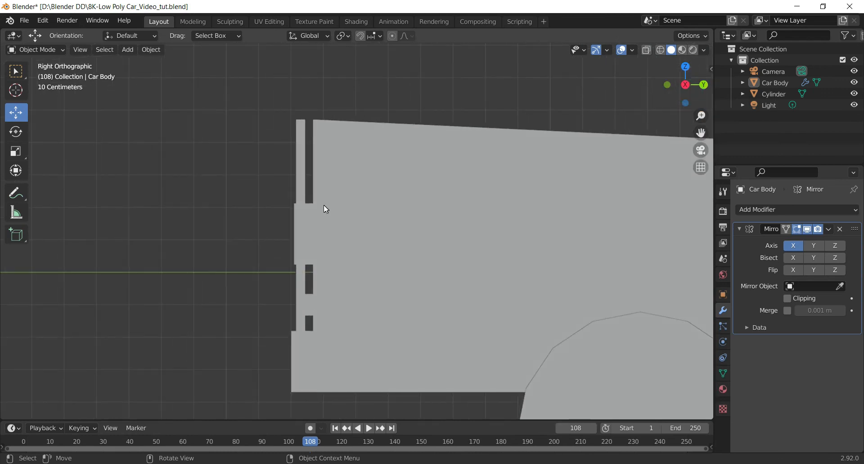
key("z")
left_click(266, 204)
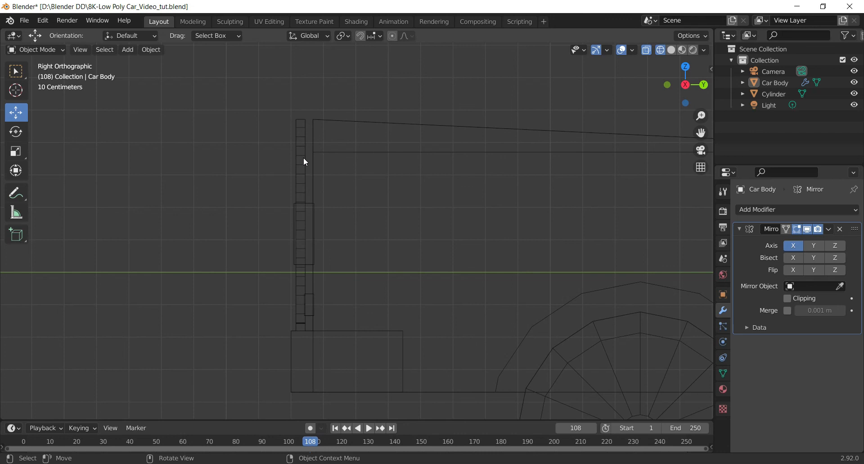
key("Tab")
left_click_drag(259, 91, 324, 373)
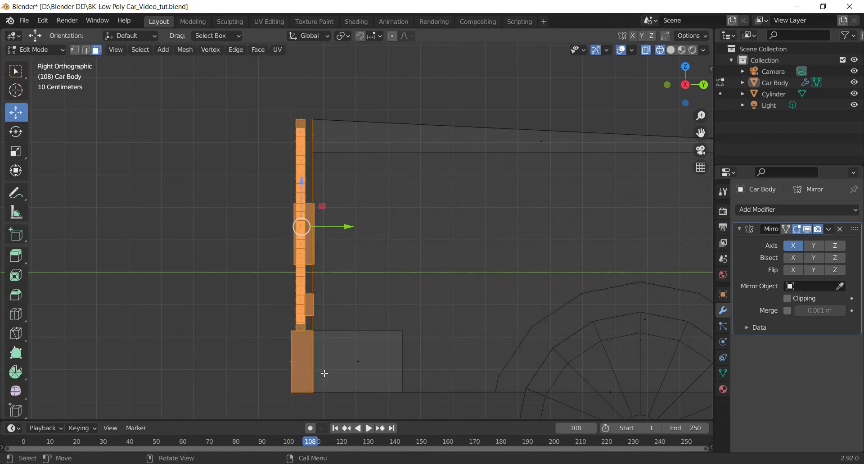
left_click_drag(252, 415, 361, 350, "ctrl")
left_click_drag(368, 91, 314, 346)
left_click_drag(677, 98, 615, 214)
scroll(662, 177, "down", 1)
left_click_drag(643, 137, 424, 350, "ctrl")
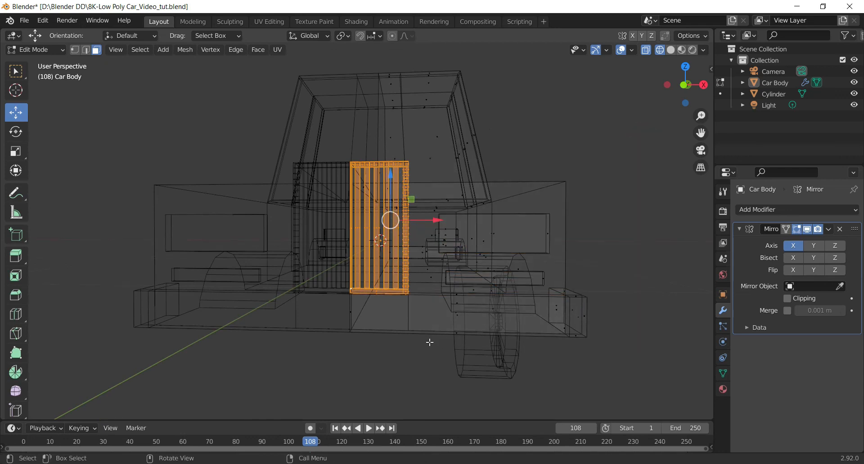
- Move the selected grille back along the Y axis about 0.025 m against the car's front face in top view
scroll(430, 340, "up", 3)
mouse_move(694, 88)
left_mouse_down()
mouse_move(685, 49)
mouse_move(677, 131)
mouse_move(643, 58)
mouse_move(589, 43)
mouse_move(497, 100)
mouse_move(469, 151)
mouse_move(533, 153)
mouse_move(581, 180)
mouse_move(692, 79)
left_mouse_up()
left_click(685, 82)
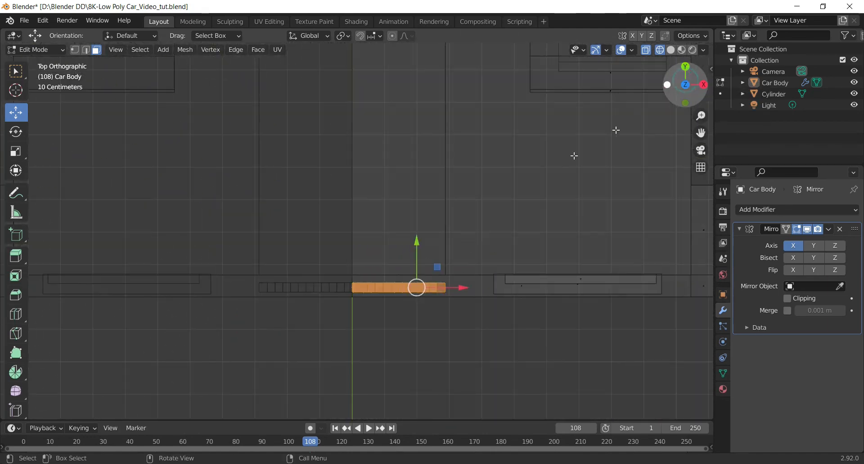
scroll(463, 239, "up", 5)
left_click_drag(700, 133, 658, 9)
scroll(534, 232, "up", 3)
left_click_drag(542, 182, 541, 143)
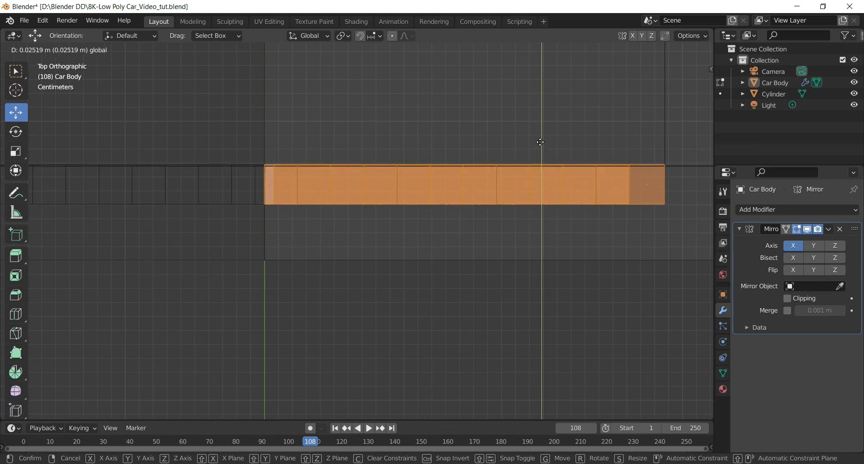
left_click_drag(539, 142, 539, 139)
- Check the grille's new position in wireframe, and return to Object Mode with solid shading
scroll(520, 207, "down", 5)
left_click_drag(693, 99, 667, 127)
left_click_drag(653, 82, 726, 91)
scroll(530, 149, "down", 5)
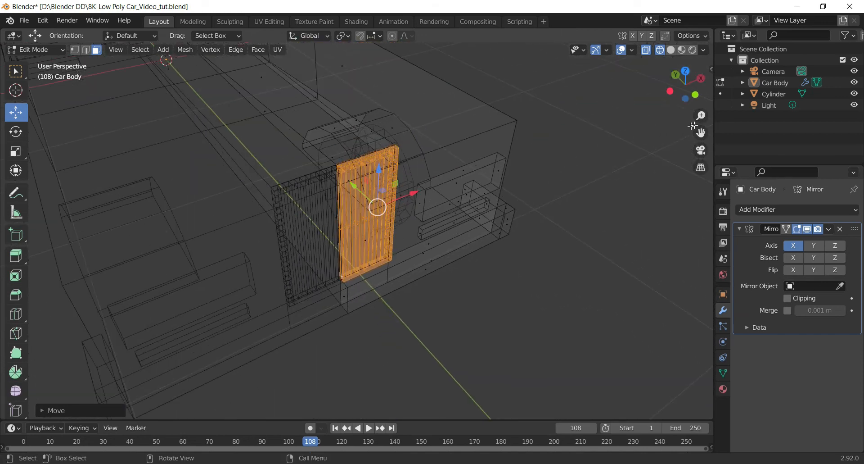
left_click_drag(691, 105, 465, 213)
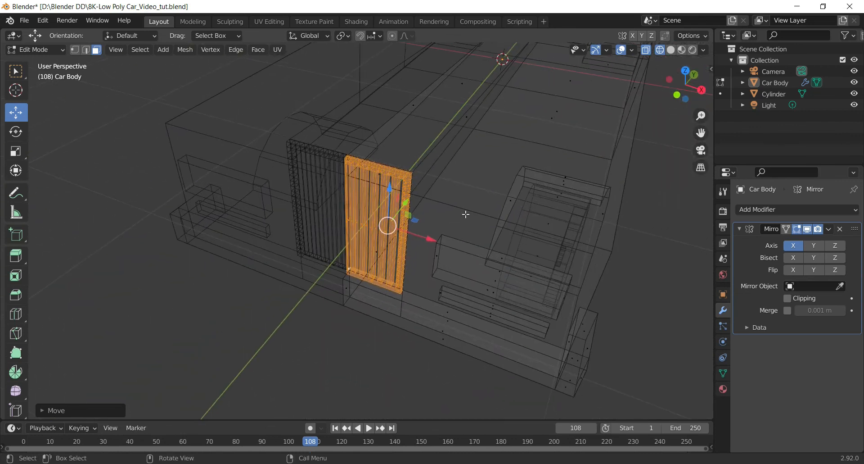
key("Tab")
key("z")
left_click(521, 219)
scroll(523, 220, "down", 4)
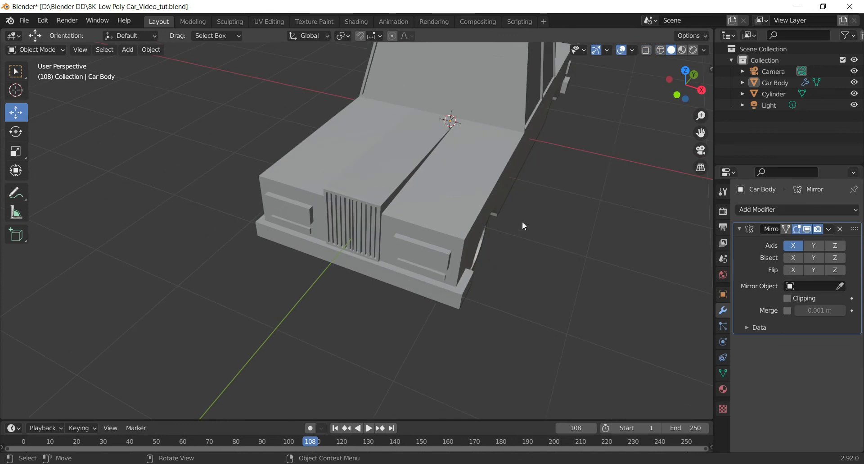
- Examine the whole car with its grille in place from front and side angles
left_click_drag(685, 86, 379, 232)
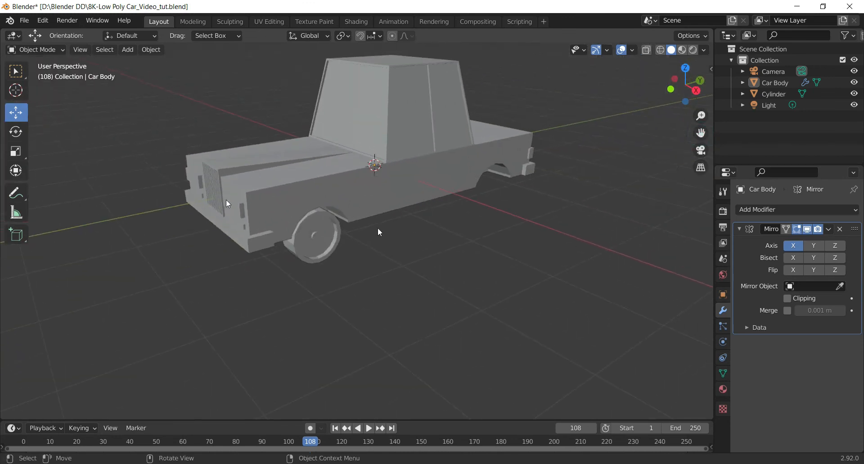
left_click_drag(693, 102, 536, 118)
left_click_drag(685, 85, 688, 88)
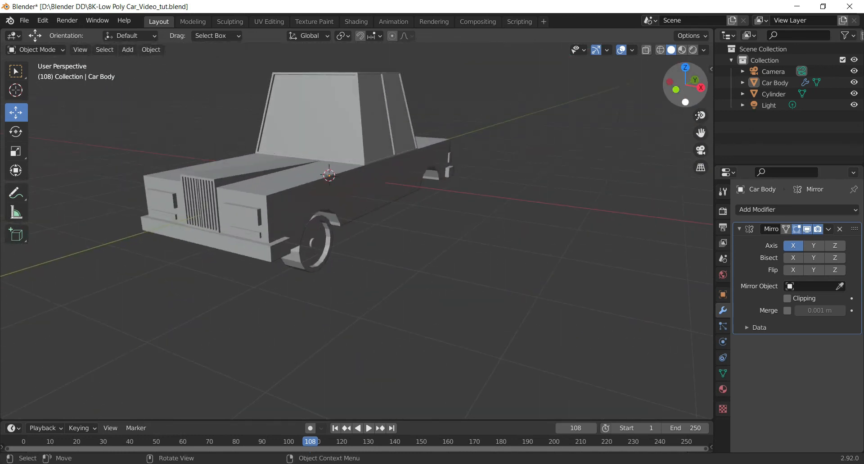
left_click_drag(701, 132, 738, 168)
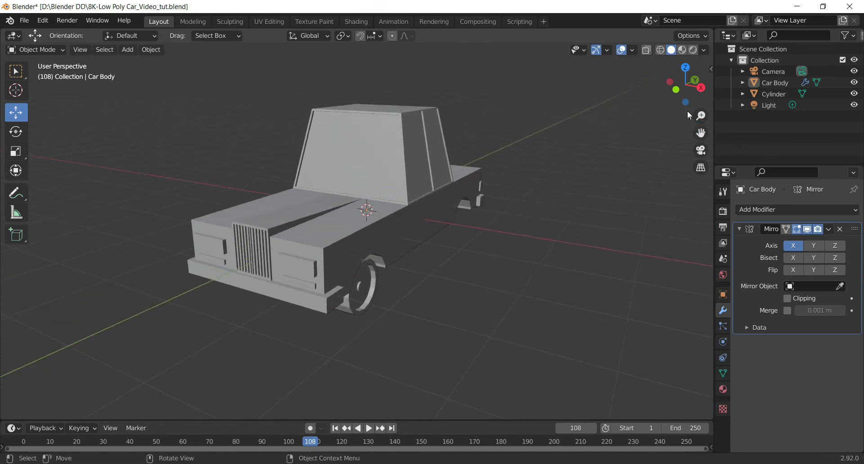
left_click_drag(687, 100, 696, 99)
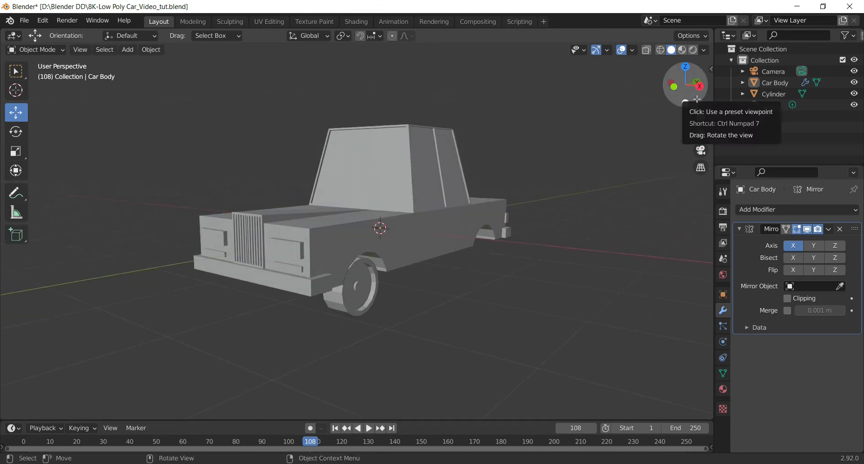